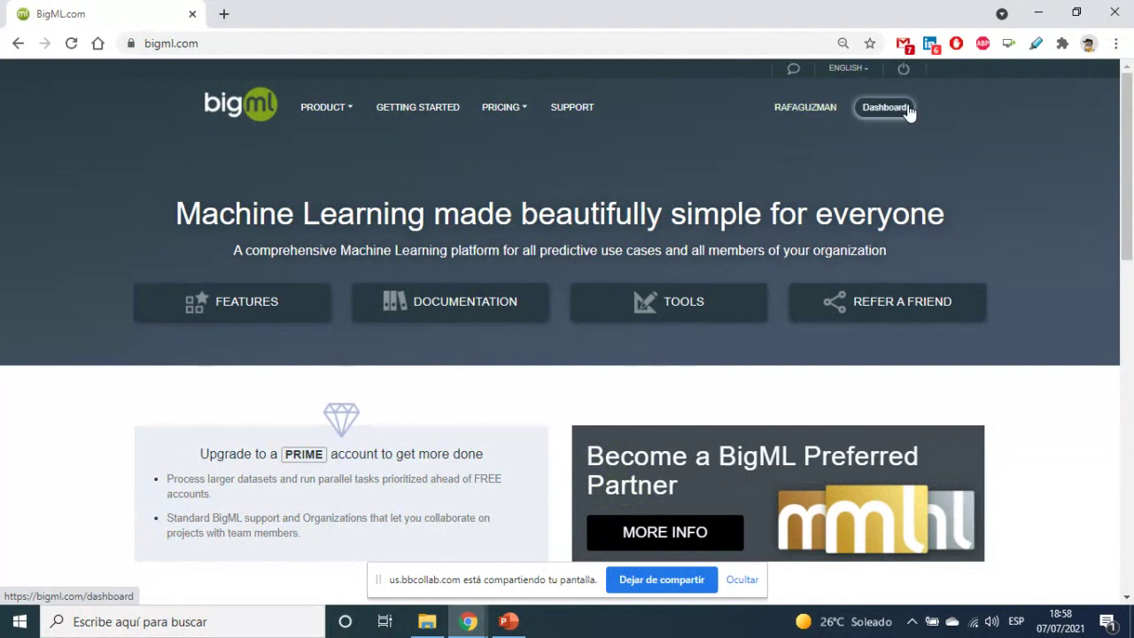
Open the dashboard's sources list and hide the screen-sharing notice.
{"action": "left_click", "coordinate": [899, 110]}
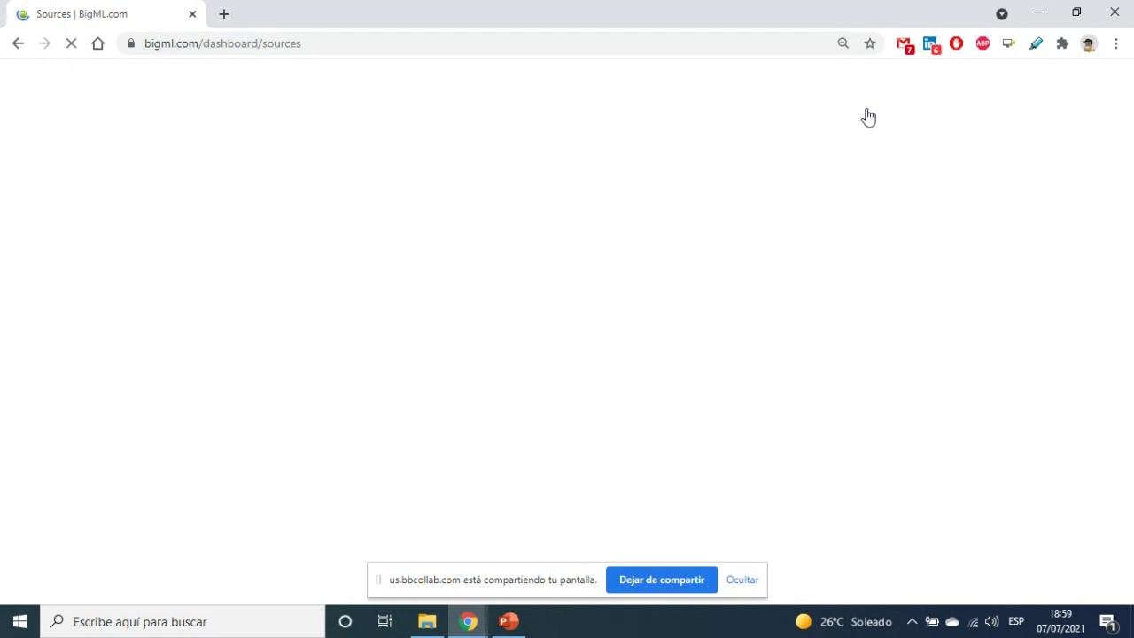
{"action": "left_click", "coordinate": [742, 579]}
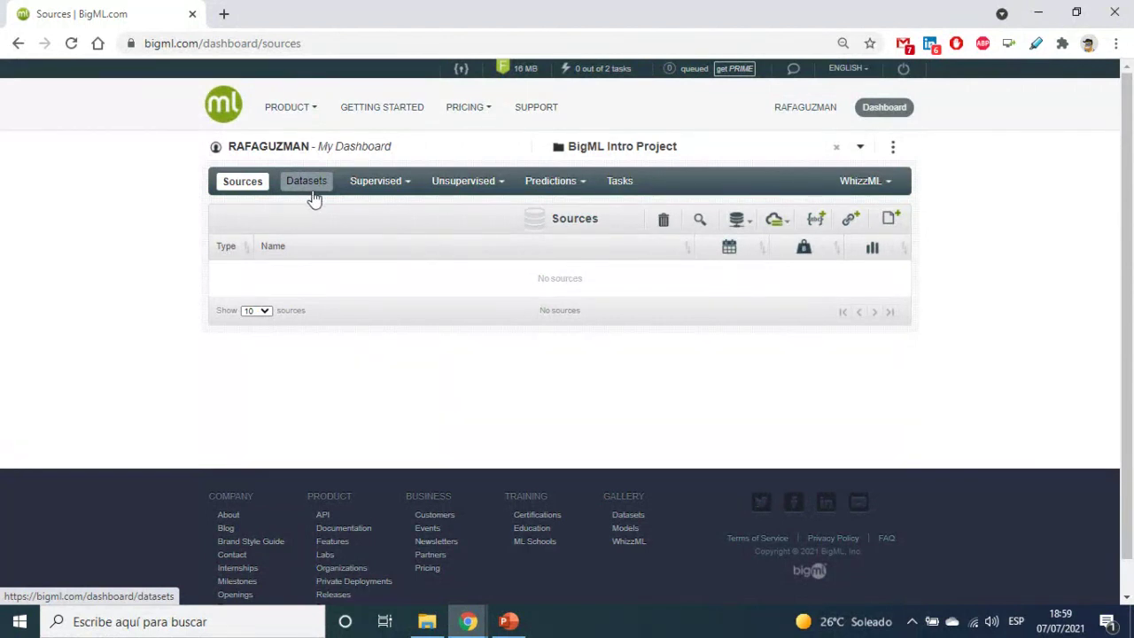
{"action": "left_click", "coordinate": [373, 183]}
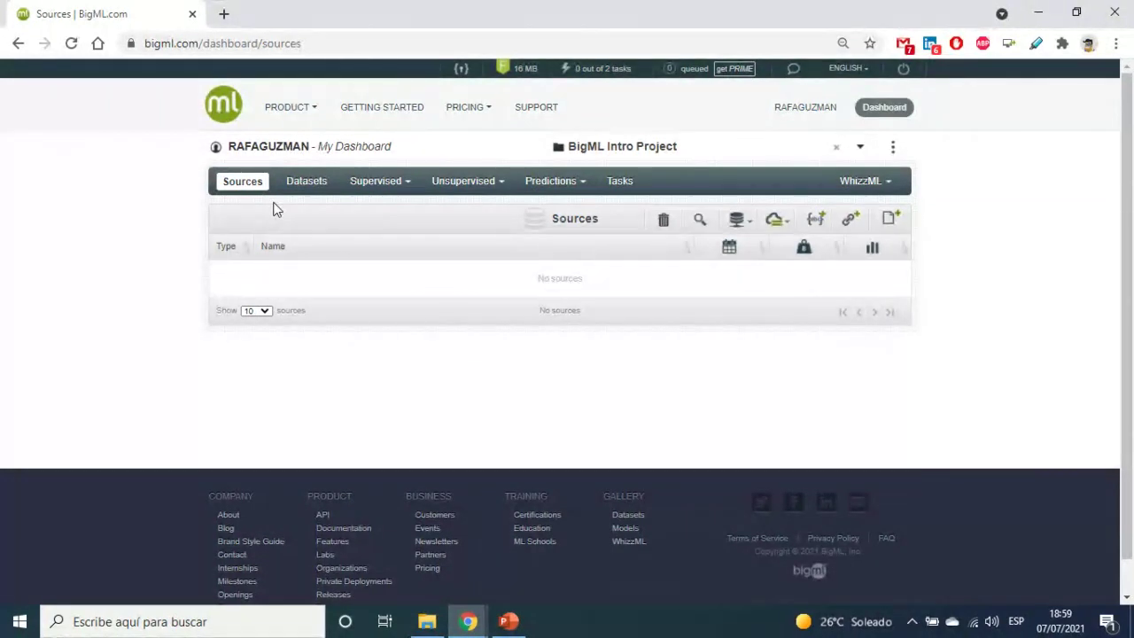
Create a source from the local file adidas.csv in the Data subfolder "3. Time Series BigML - ej 1".
{"action": "left_click", "coordinate": [890, 222]}
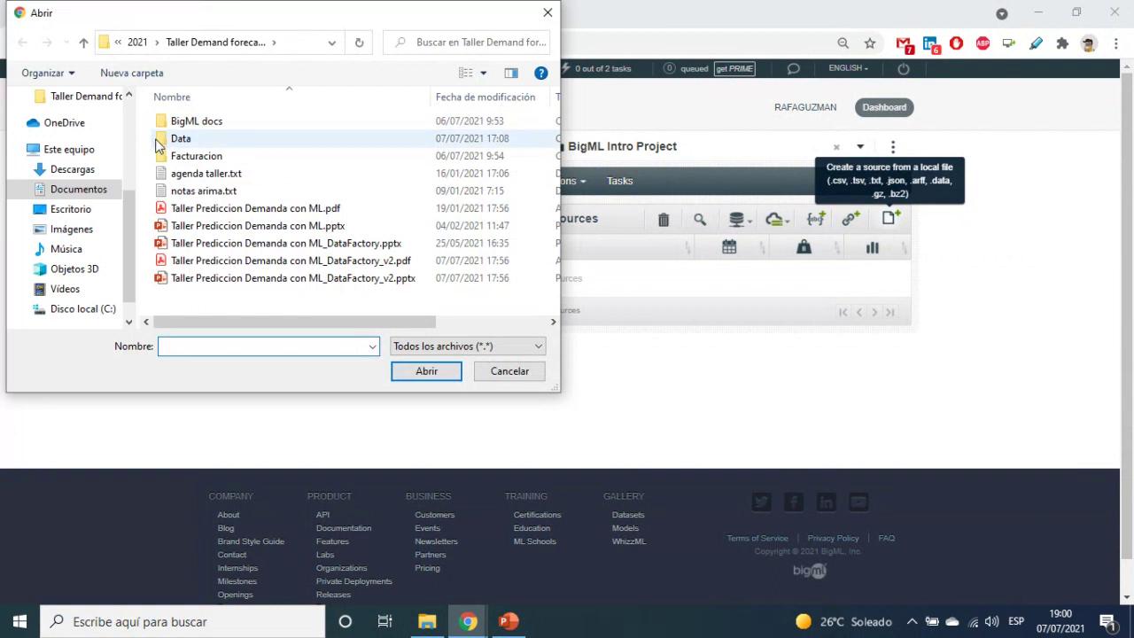
{"action": "double_click", "coordinate": [182, 138]}
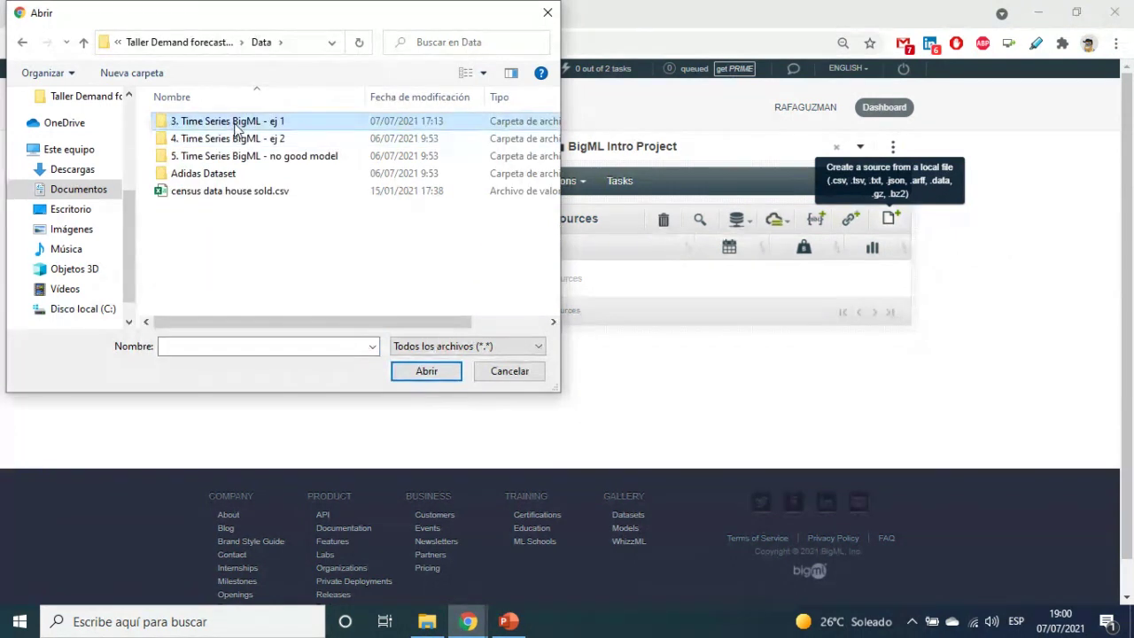
{"action": "double_click", "coordinate": [227, 124]}
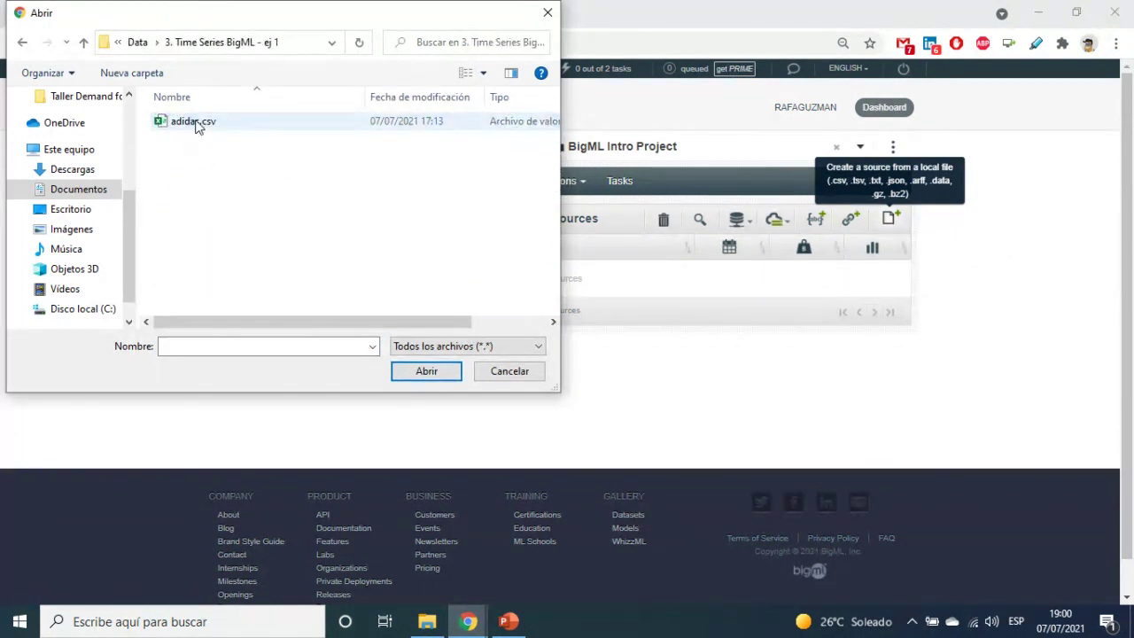
{"action": "double_click", "coordinate": [197, 127]}
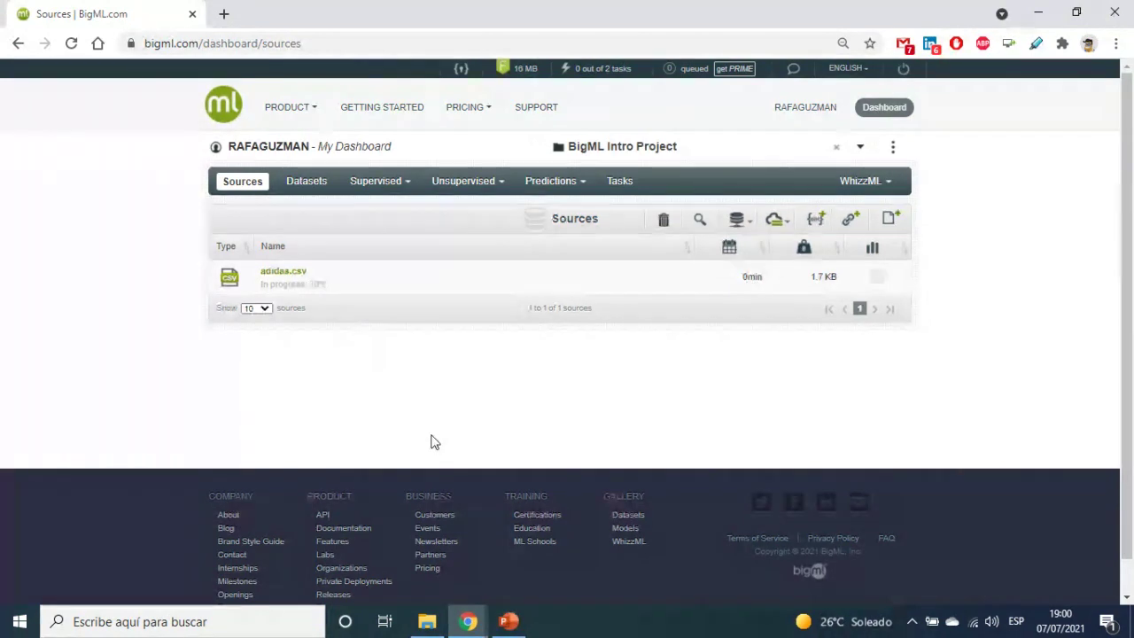
Switch to File Explorer and open adidas.csv from the "3. Time Series BigML - ej 1" data folder in a maximized Excel window.
{"action": "left_click", "coordinate": [426, 621]}
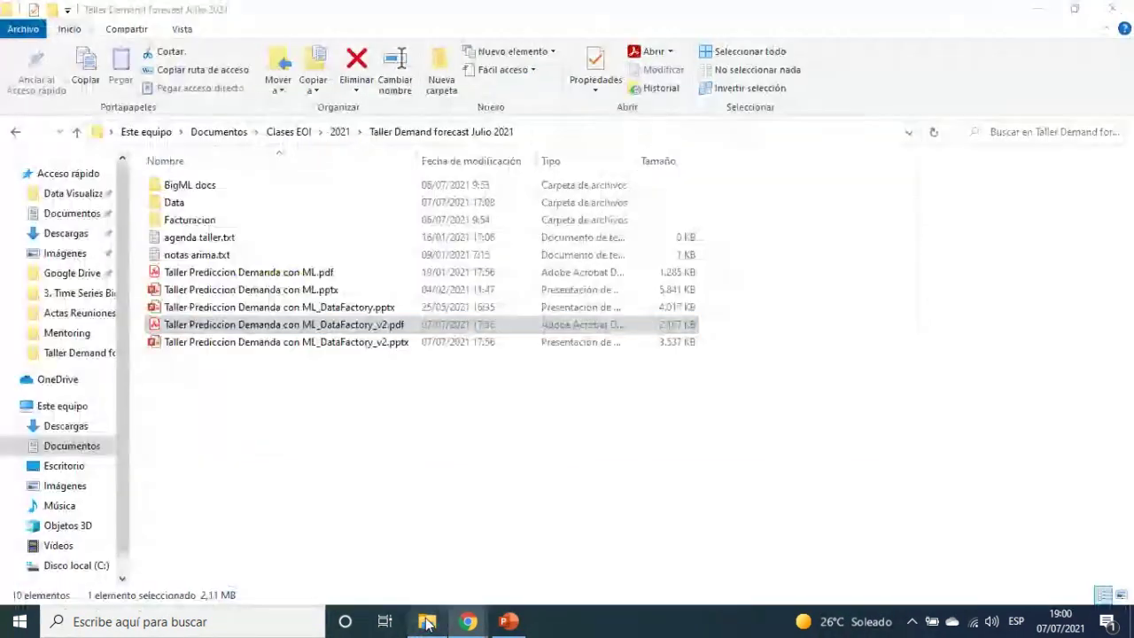
{"action": "double_click", "coordinate": [200, 202]}
{"action": "double_click", "coordinate": [247, 187]}
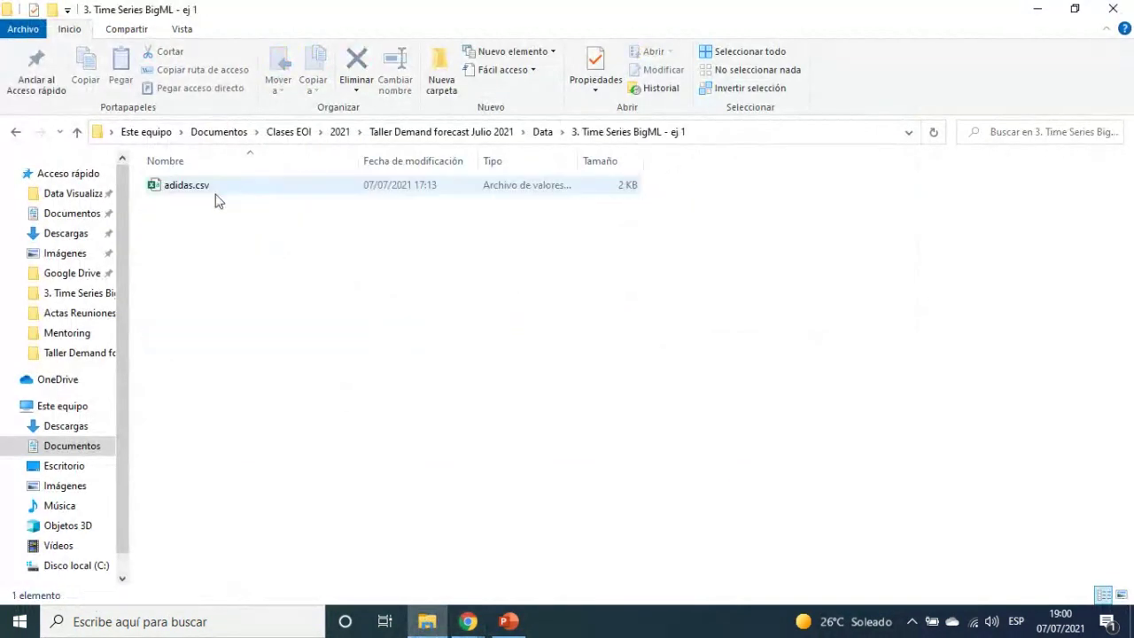
{"action": "double_click", "coordinate": [213, 197]}
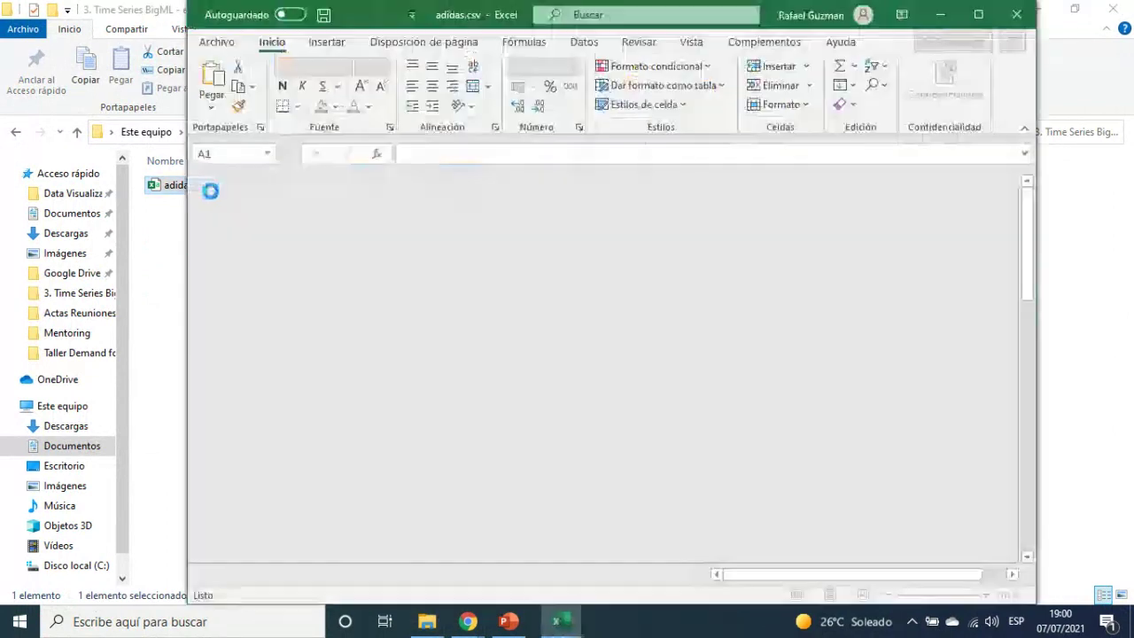
{"action": "left_click", "coordinate": [977, 12]}
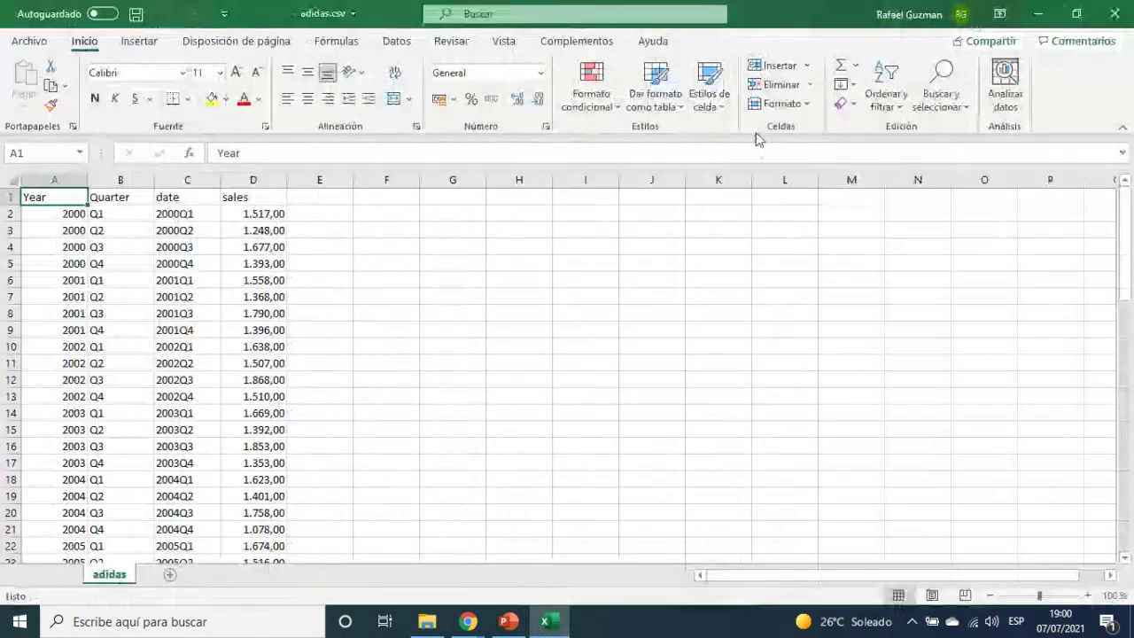
Examine the Year, Quarter, date and sales columns of the adidas sheet one by one.
{"action": "left_click", "coordinate": [55, 180]}
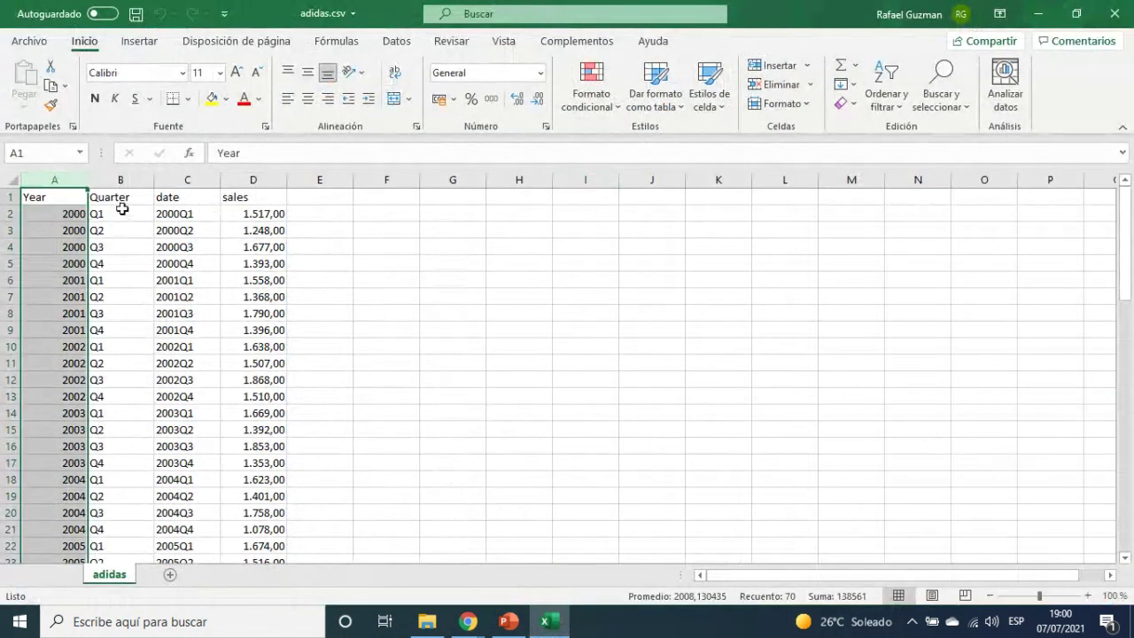
{"action": "left_click", "coordinate": [124, 180]}
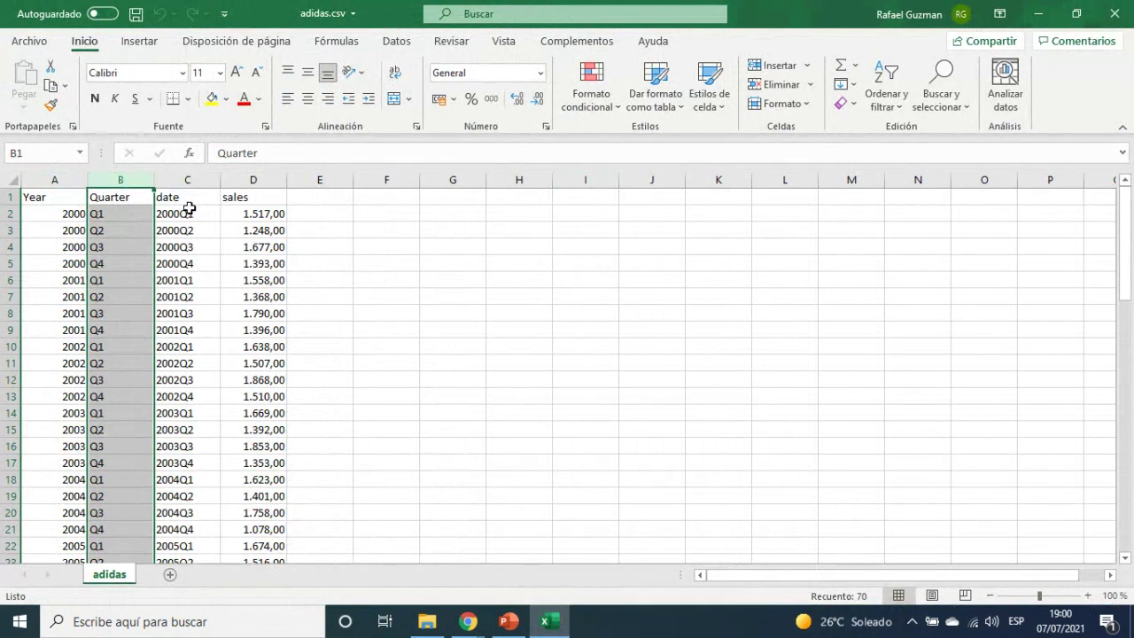
{"action": "left_click", "coordinate": [188, 180]}
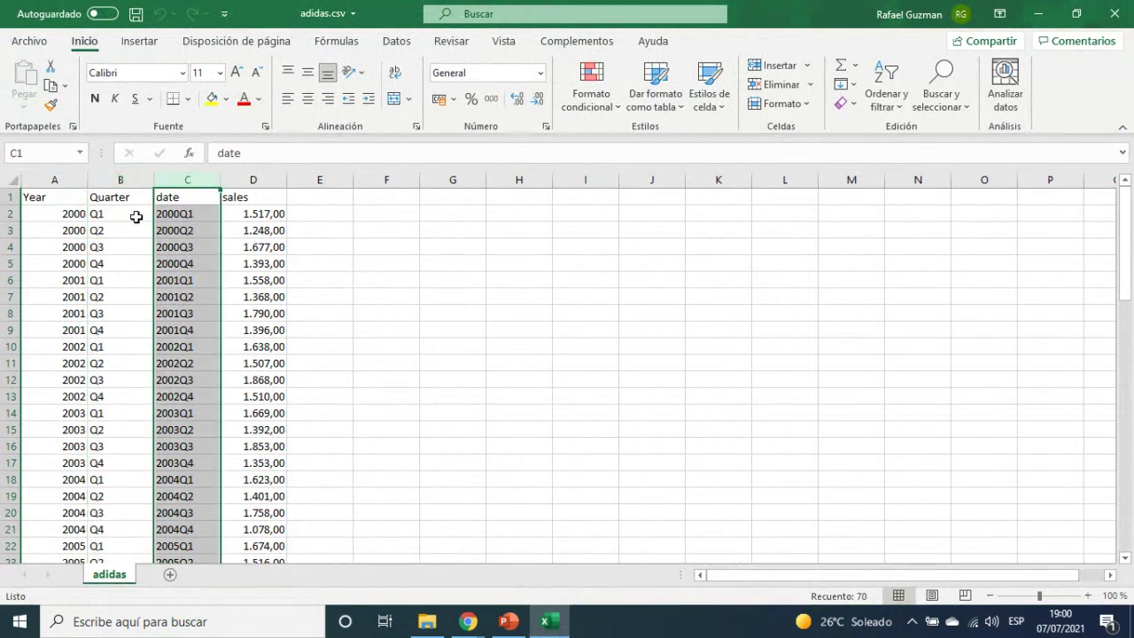
{"action": "left_click_drag", "start_coordinate": [86, 212], "coordinate": [103, 216]}
{"action": "left_click", "coordinate": [172, 215]}
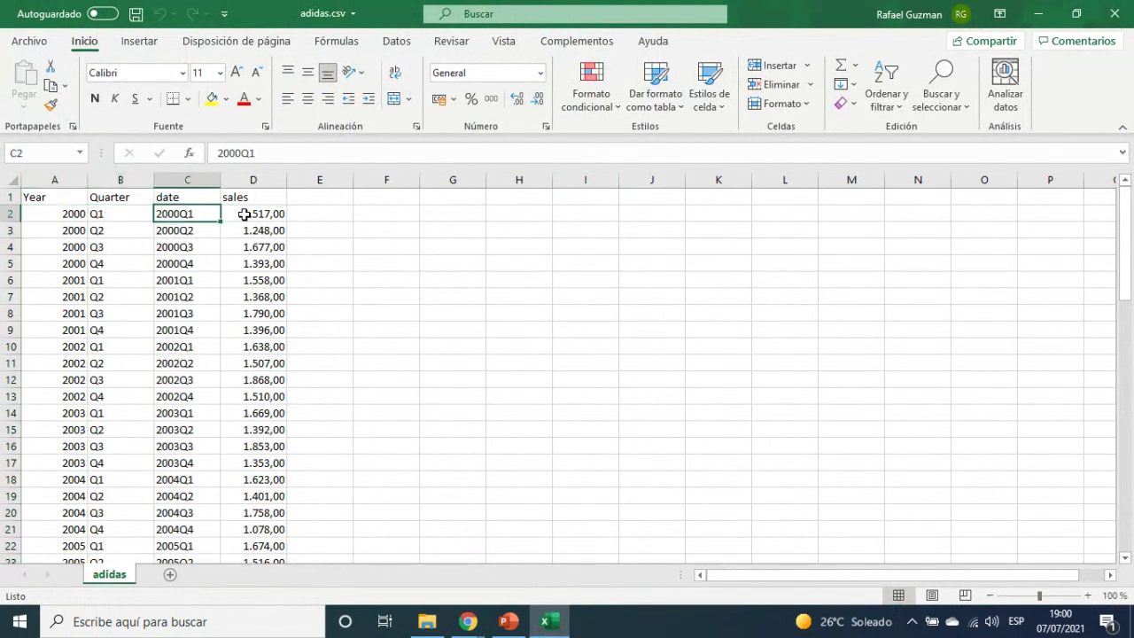
{"action": "left_click", "coordinate": [258, 181]}
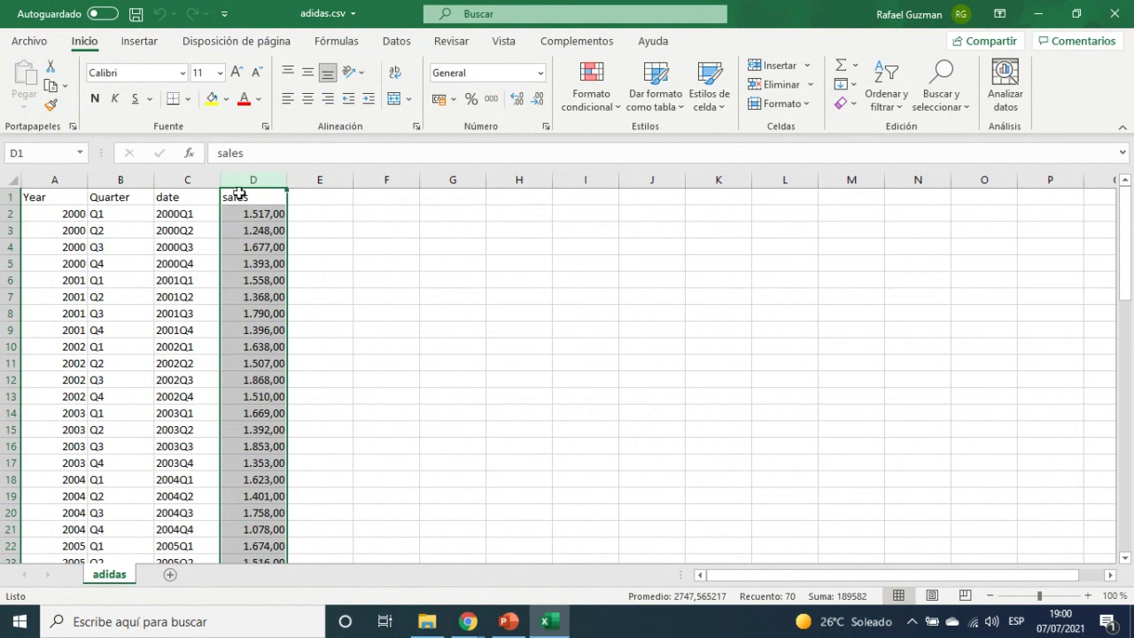
Review the sheet's time span from the first to the last data row, including the sales values.
{"action": "scroll", "coordinate": [239, 235], "scroll_direction": "down", "scroll_amount": 8}
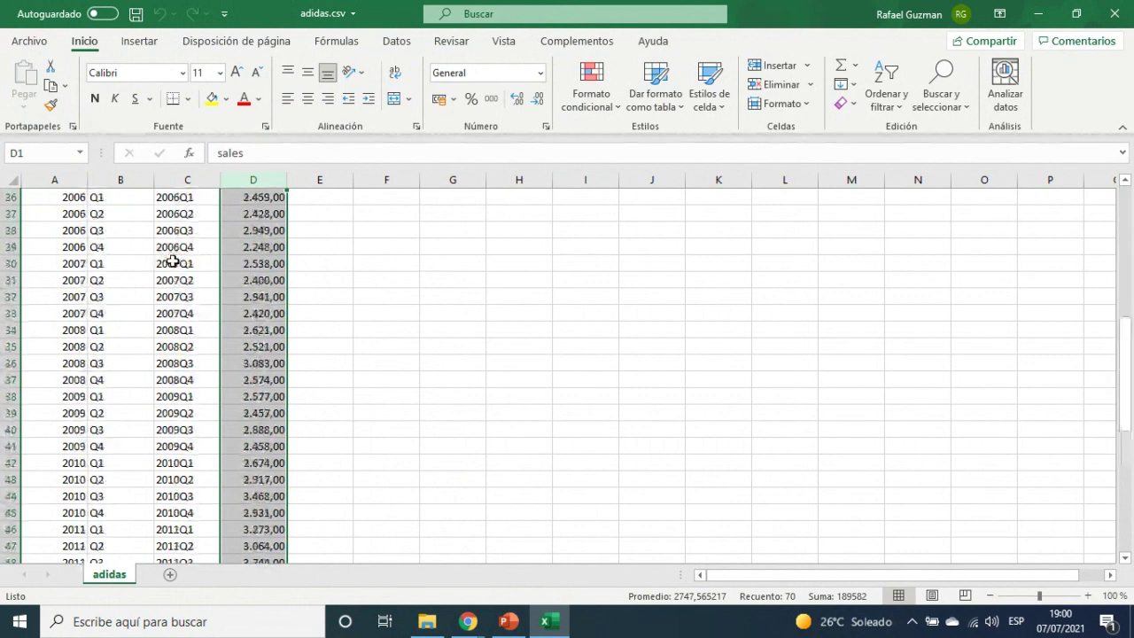
{"action": "scroll", "coordinate": [173, 262], "scroll_direction": "up", "scroll_amount": 8}
{"action": "left_click", "coordinate": [75, 216]}
{"action": "scroll", "coordinate": [112, 271], "scroll_direction": "down", "scroll_amount": 20}
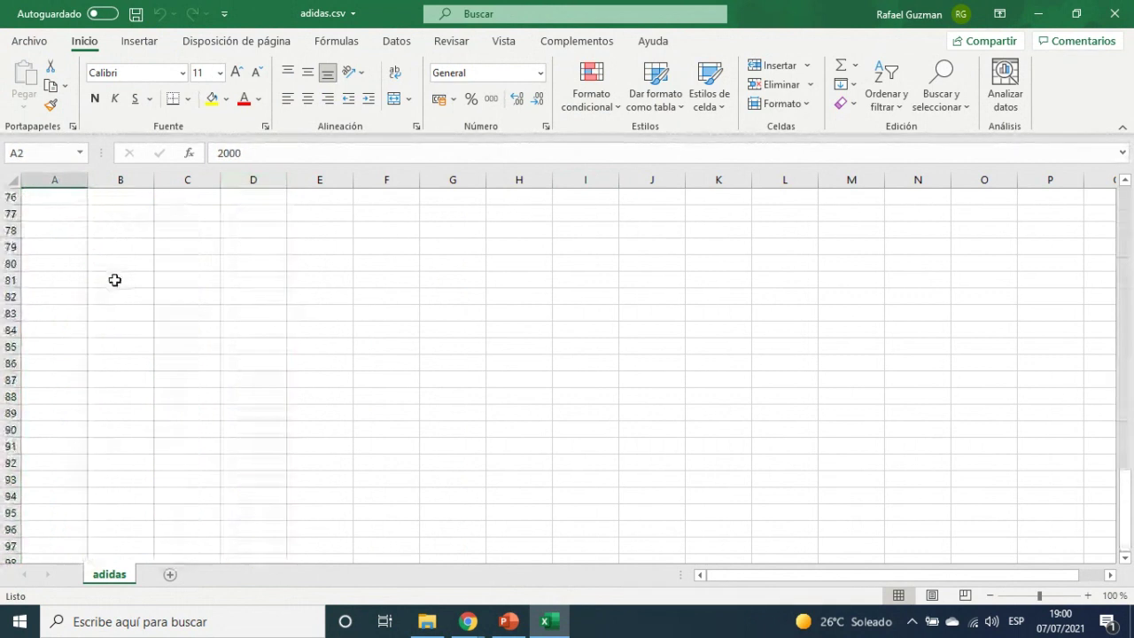
{"action": "scroll", "coordinate": [115, 280], "scroll_direction": "up", "scroll_amount": 5}
{"action": "left_click", "coordinate": [66, 346]}
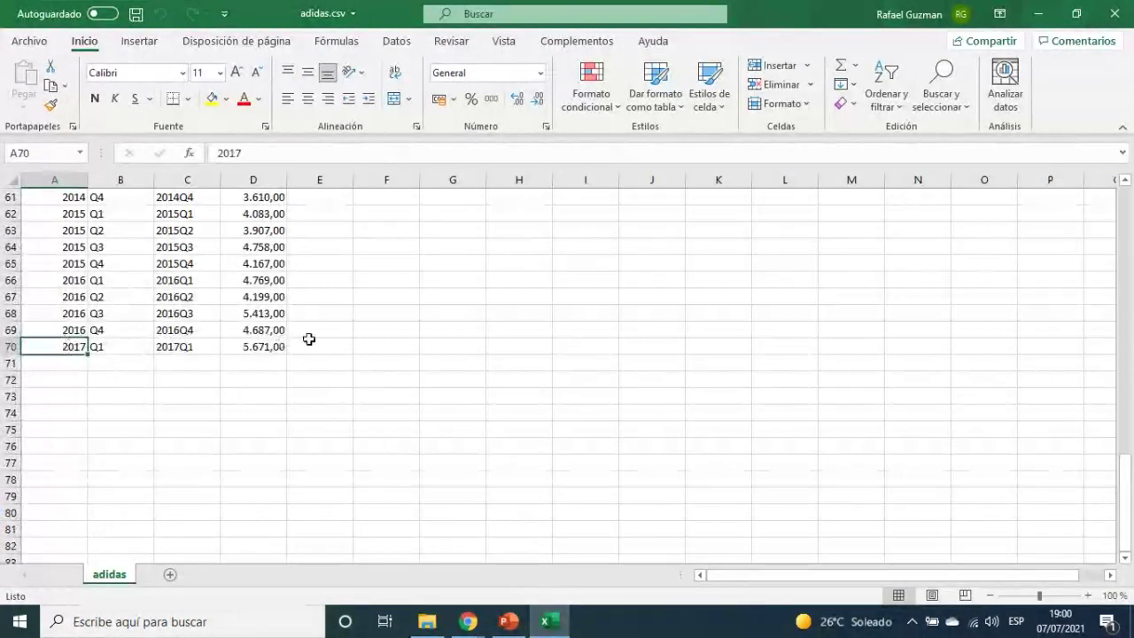
{"action": "left_click_drag", "start_coordinate": [278, 347], "coordinate": [270, 190]}
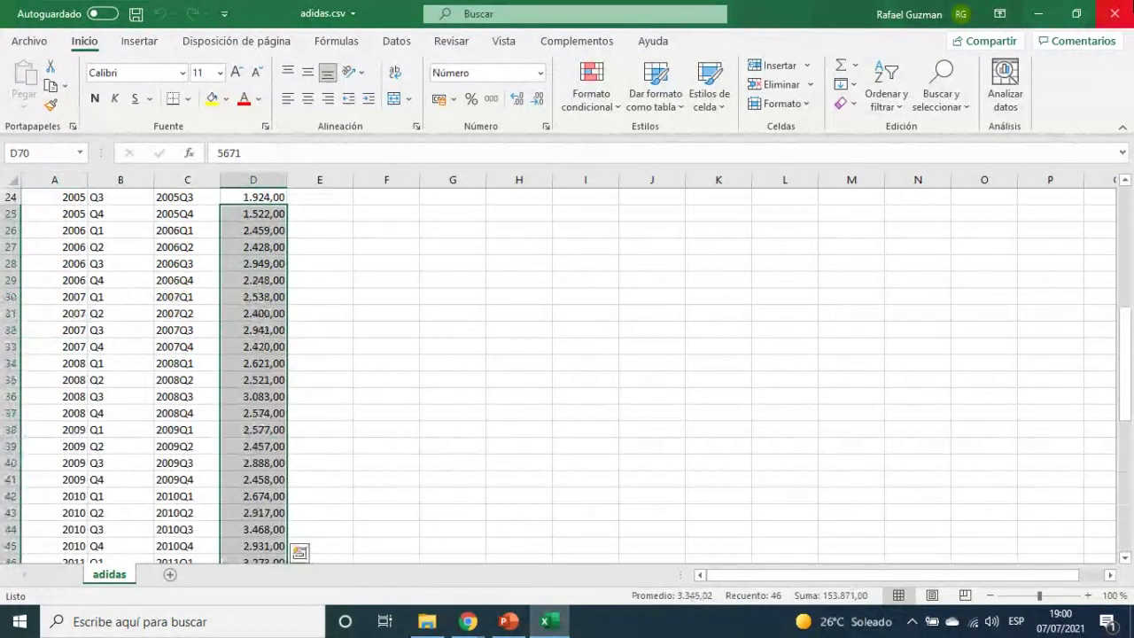
Minimize Excel, return to BigML in Chrome, and create a 1-click dataset from the adidas.csv source.
{"action": "left_click", "coordinate": [1037, 13]}
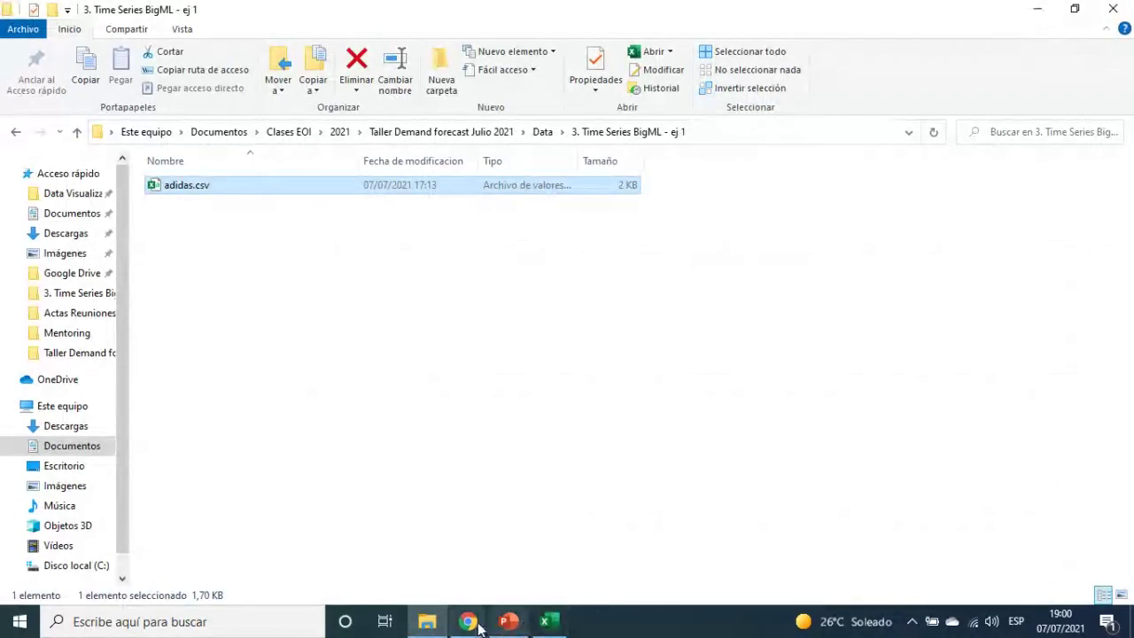
{"action": "mouse_move", "coordinate": [469, 620]}
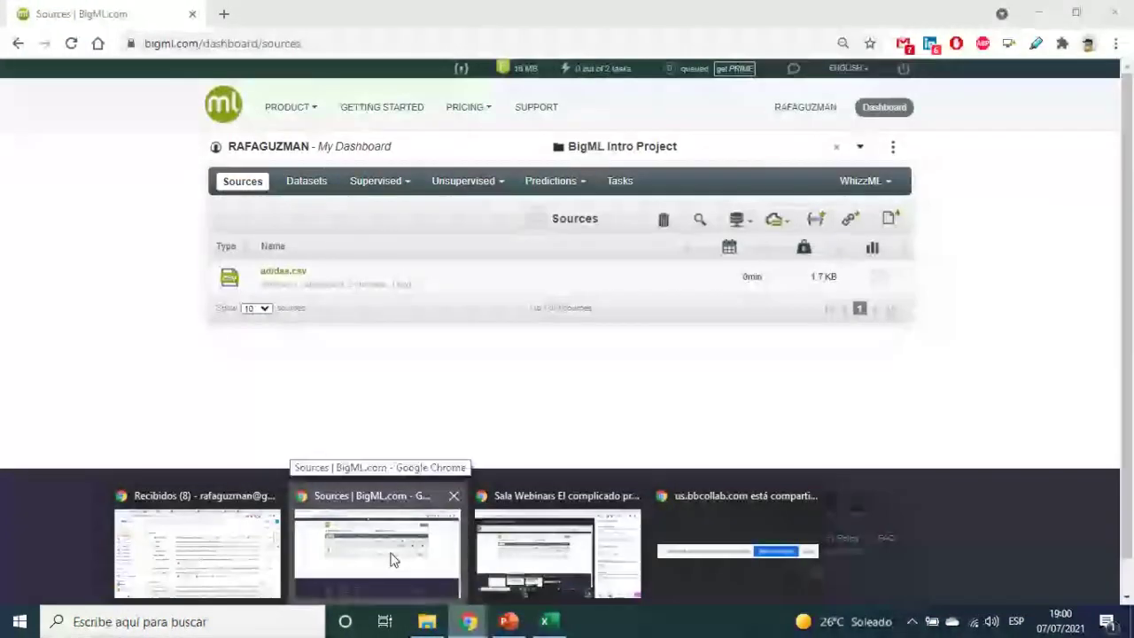
{"action": "left_click", "coordinate": [393, 560]}
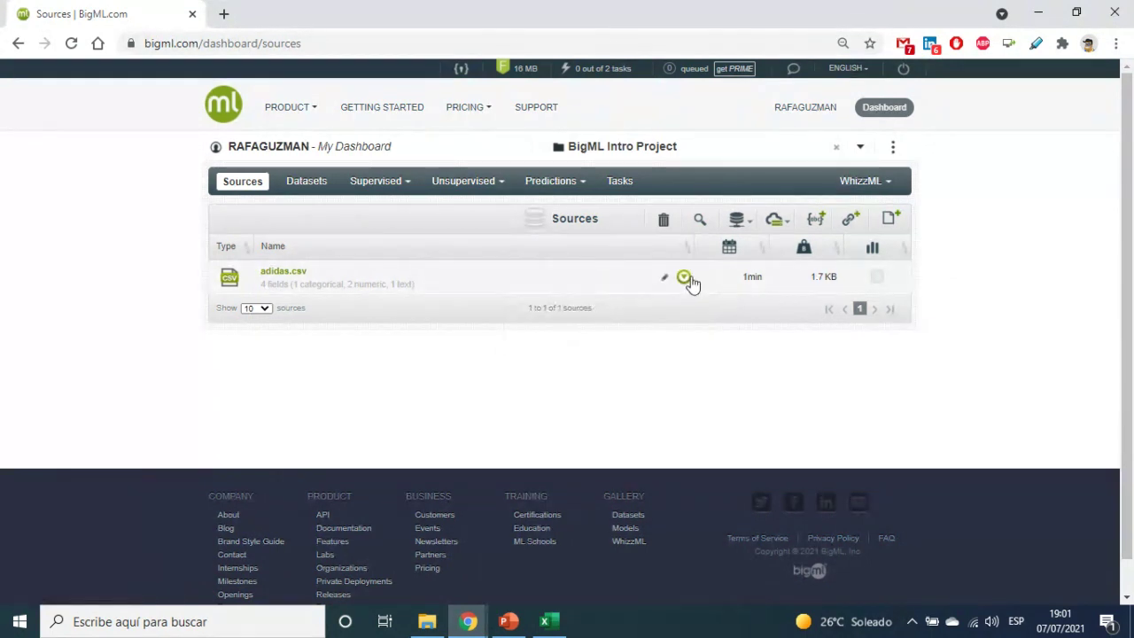
{"action": "mouse_move", "coordinate": [684, 285]}
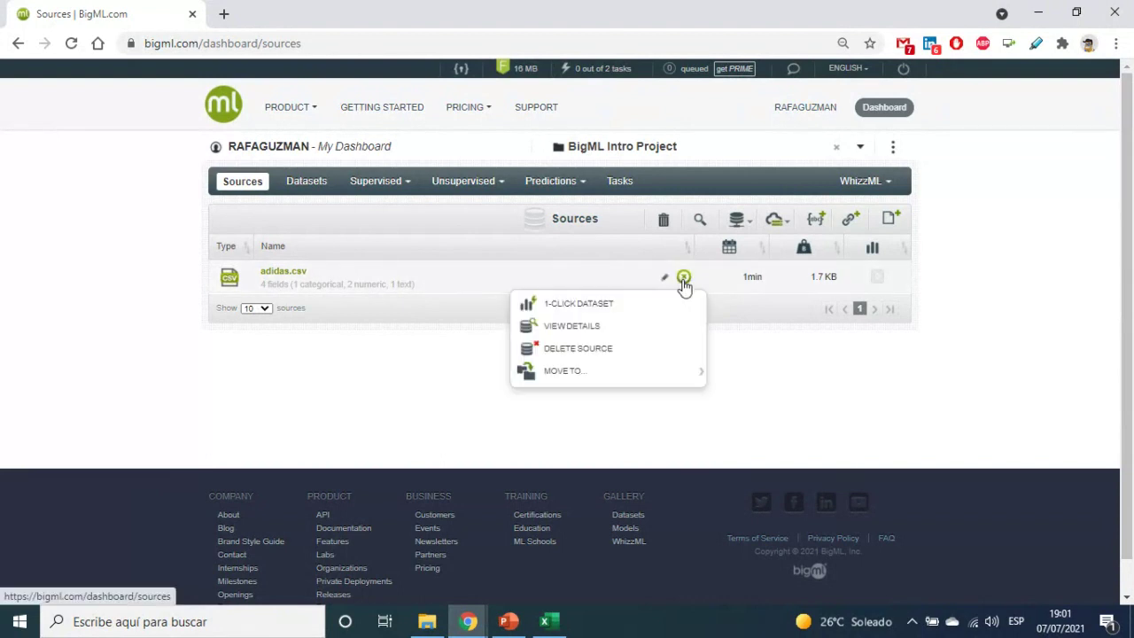
{"action": "left_click", "coordinate": [649, 307]}
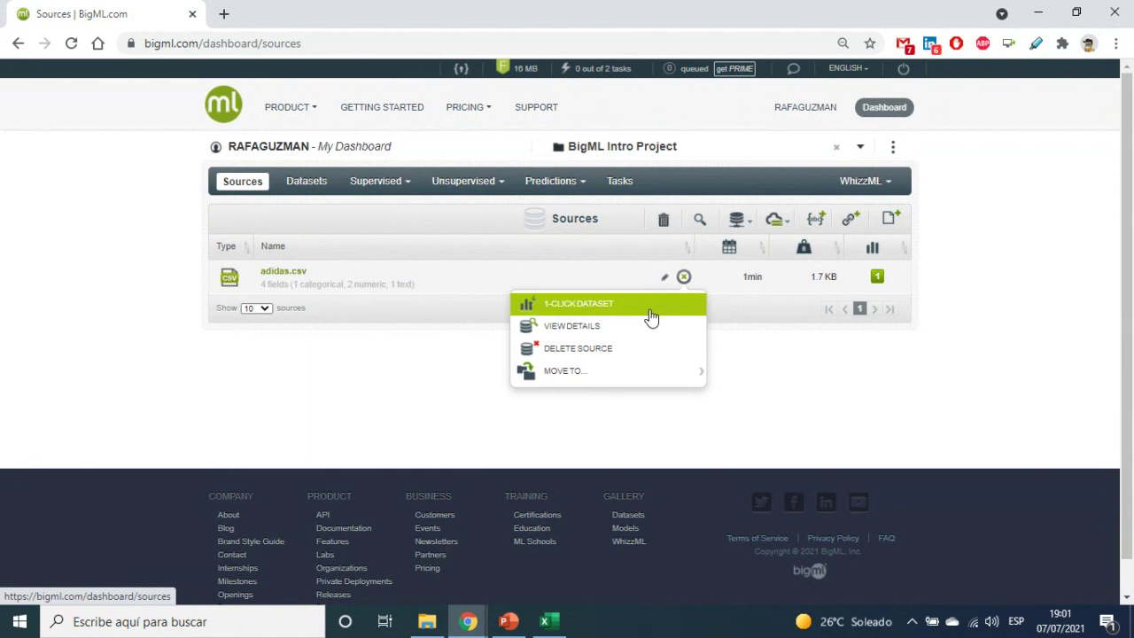
{"action": "left_click", "coordinate": [577, 308]}
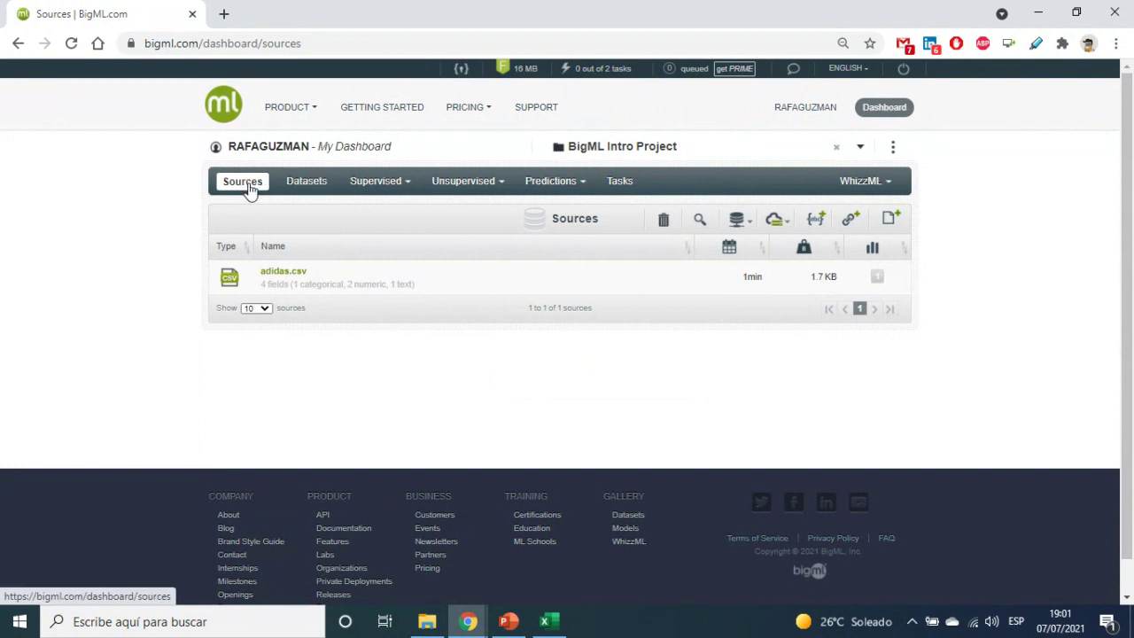
Open the adidas dataset's field summary and choose sales as the objective field.
{"action": "left_click", "coordinate": [588, 186]}
{"action": "left_click", "coordinate": [304, 193]}
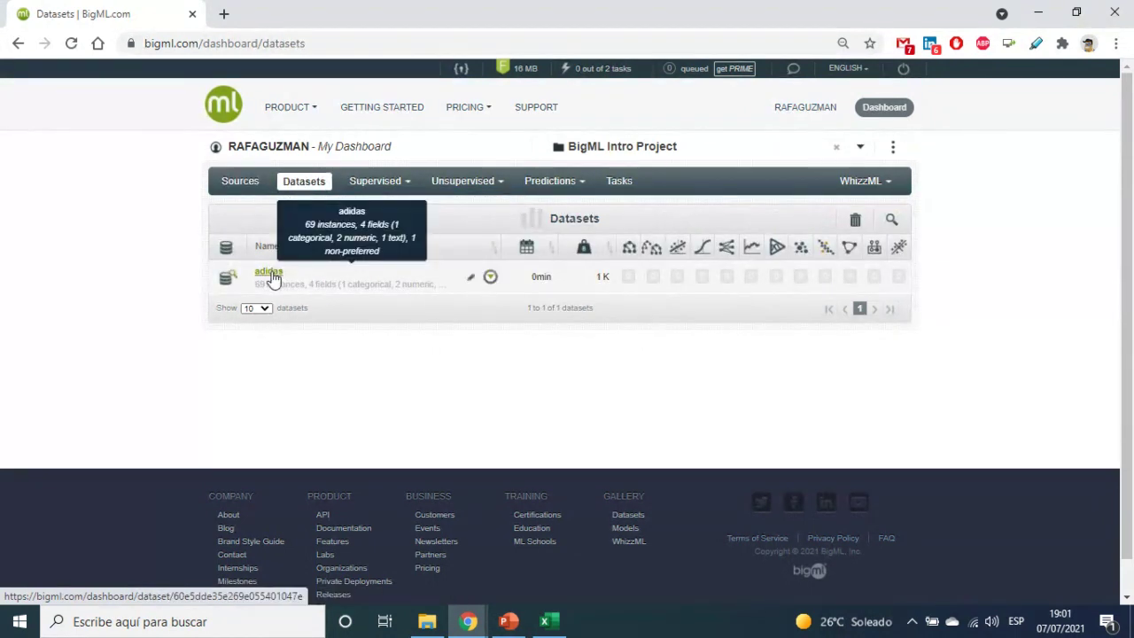
{"action": "left_click", "coordinate": [270, 275]}
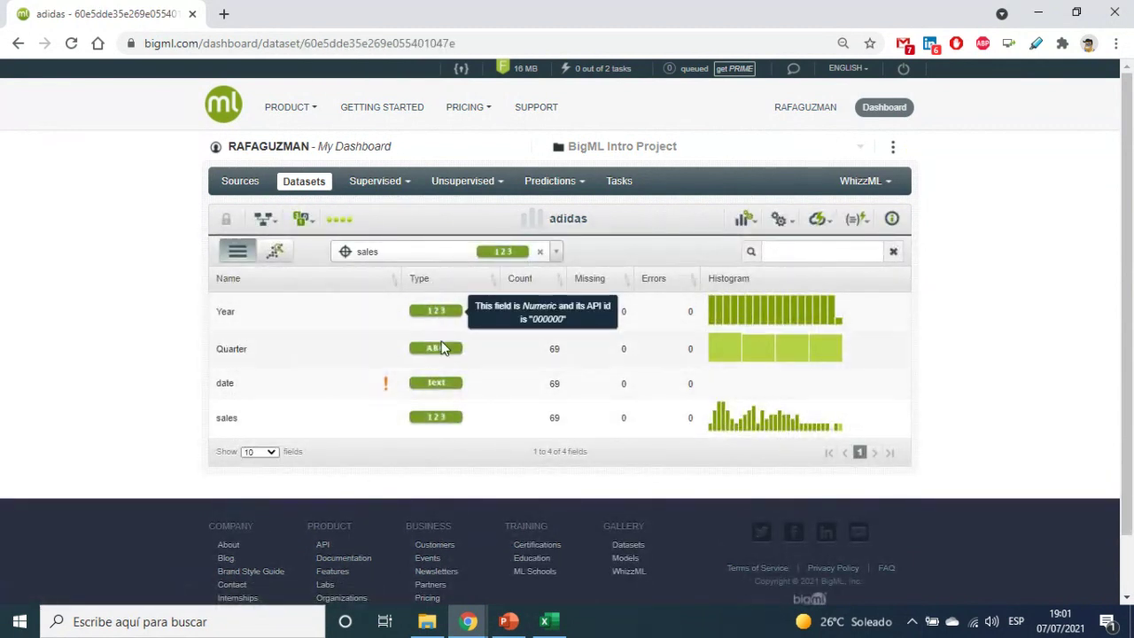
{"action": "mouse_move", "coordinate": [839, 341]}
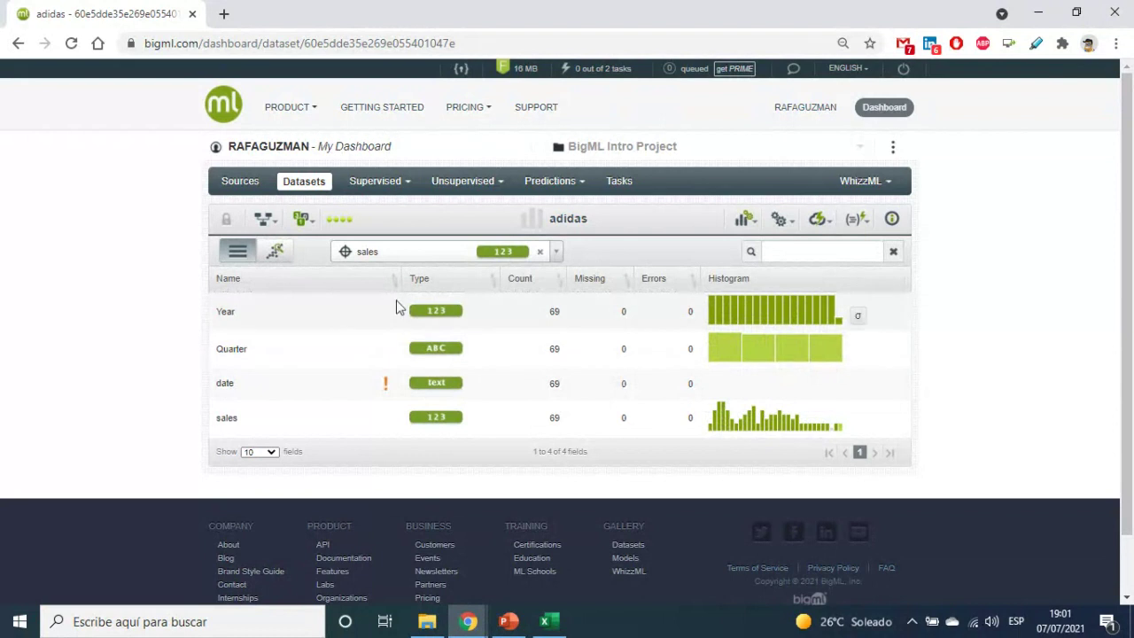
{"action": "left_click", "coordinate": [387, 257]}
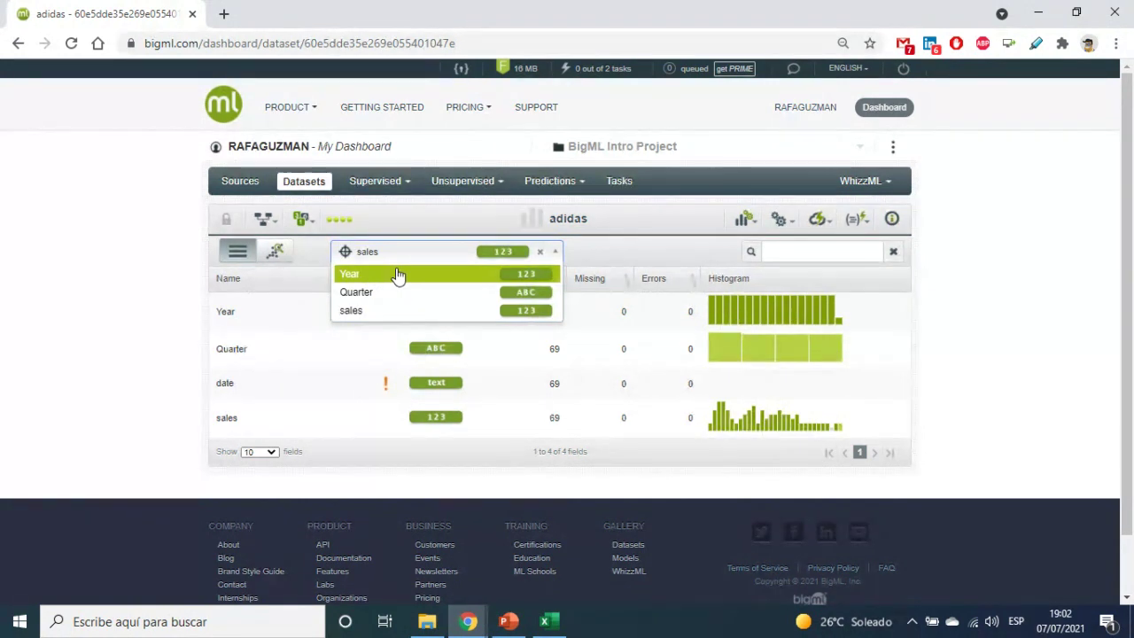
{"action": "left_click", "coordinate": [374, 317]}
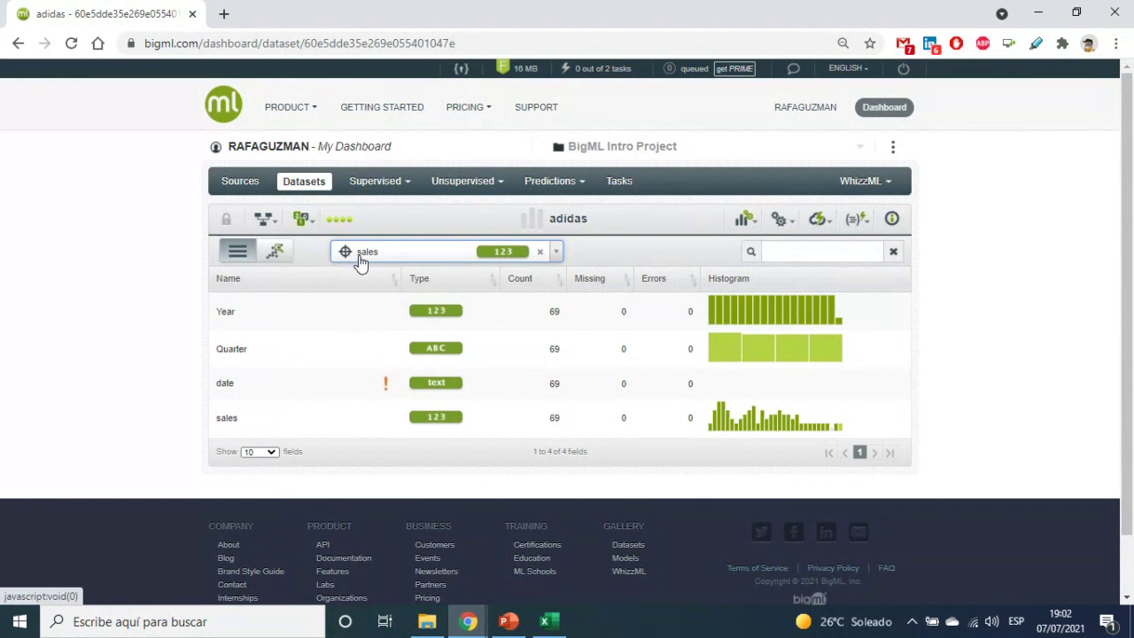
Return to the dataset list and divide the adidas dataset into training and test sets with a 1-click linear split.
{"action": "left_click", "coordinate": [321, 184]}
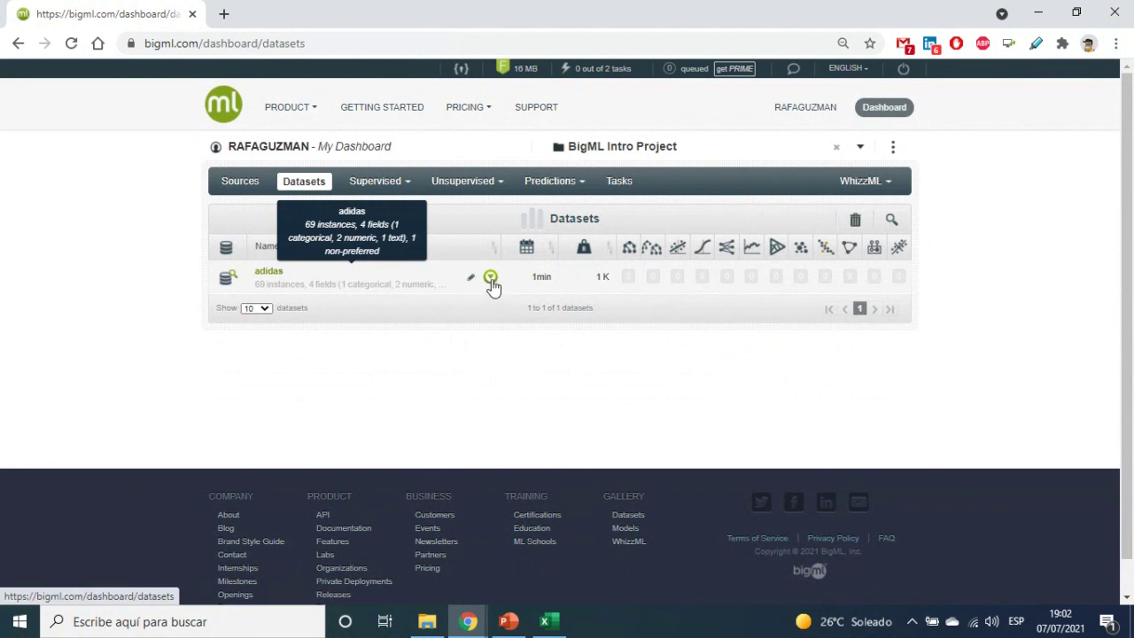
{"action": "left_click", "coordinate": [491, 279]}
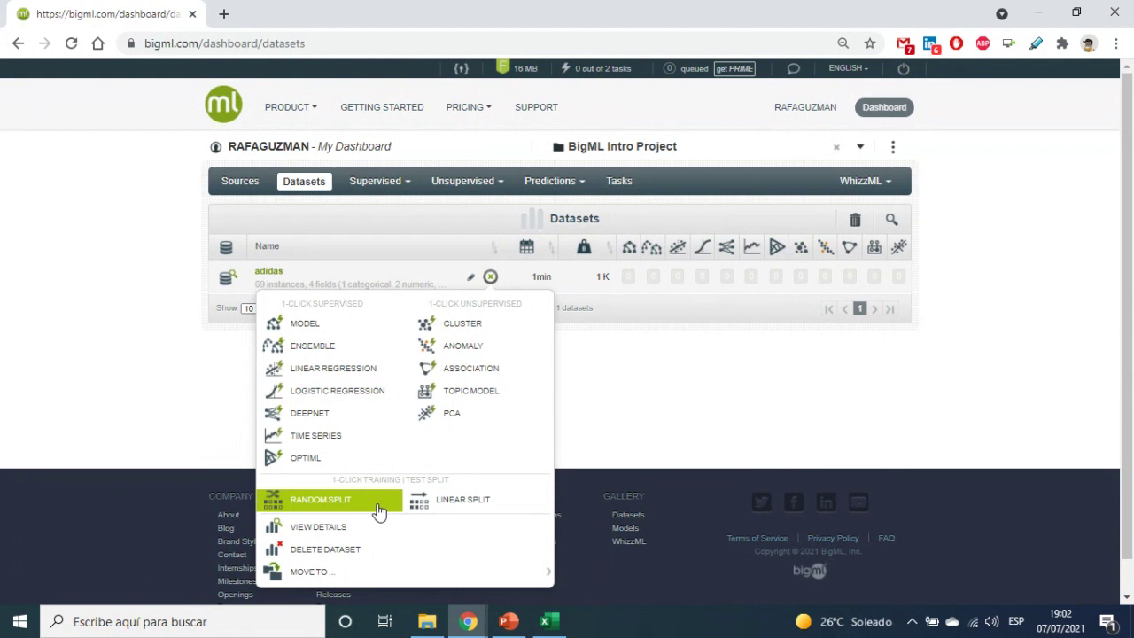
{"action": "left_click", "coordinate": [457, 512]}
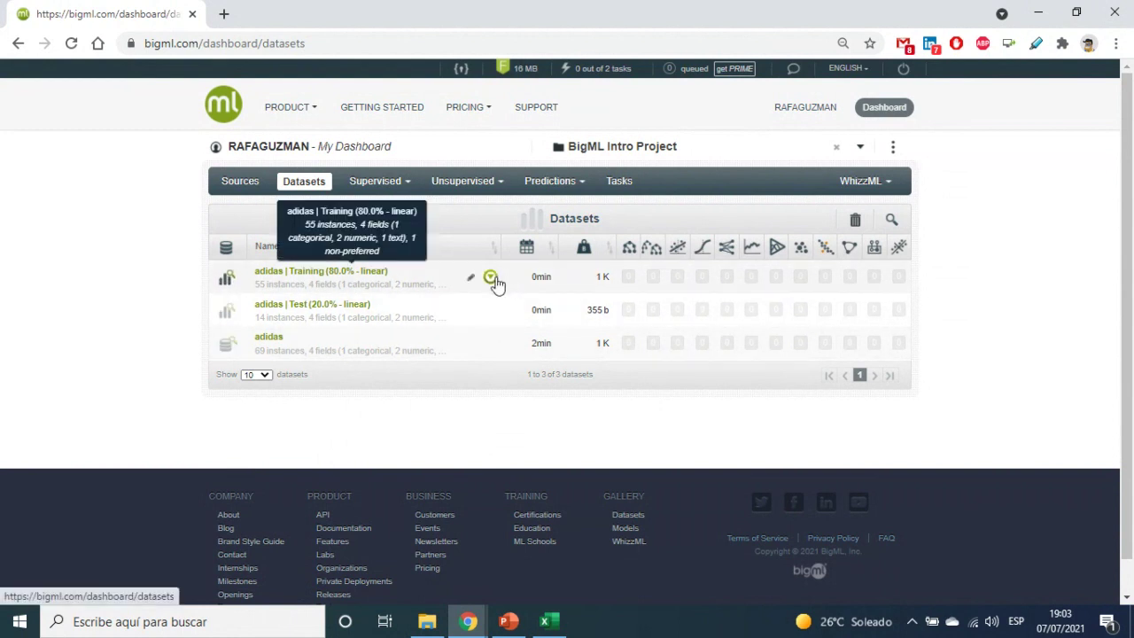
Create a 1-click time series from the adidas training dataset and open the resulting model.
{"action": "left_click", "coordinate": [491, 278]}
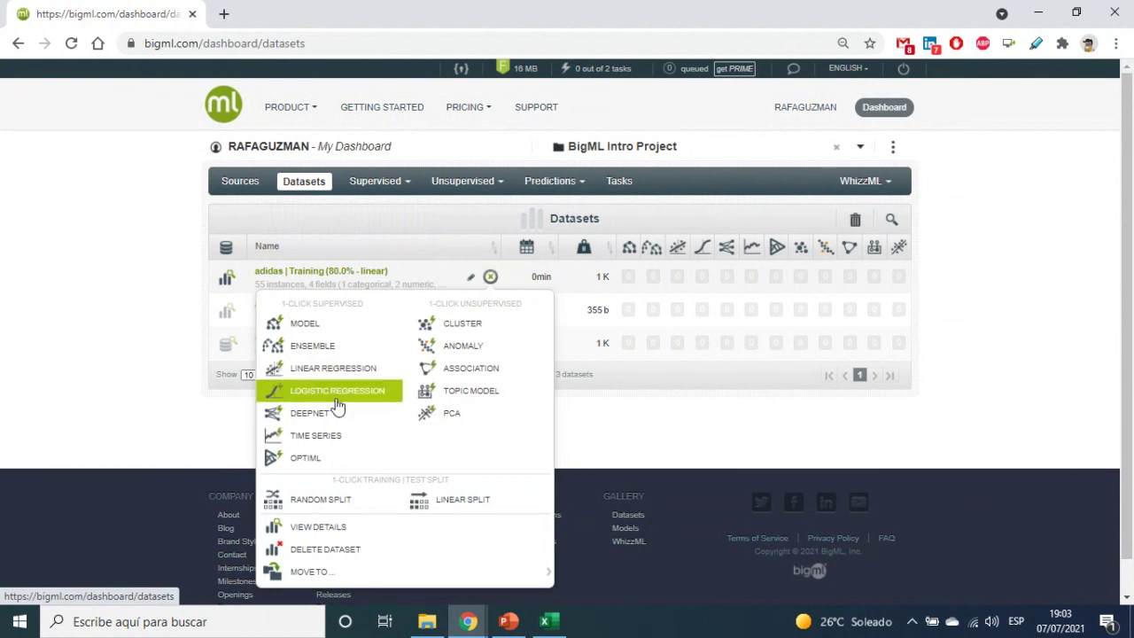
{"action": "left_click", "coordinate": [322, 445]}
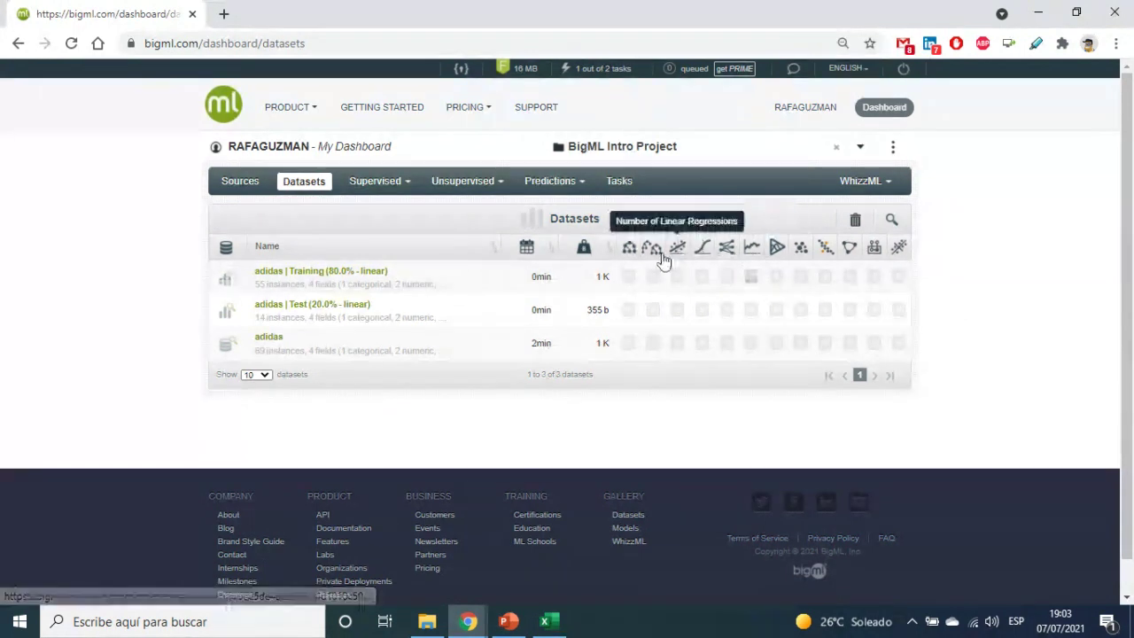
{"action": "left_click", "coordinate": [750, 278]}
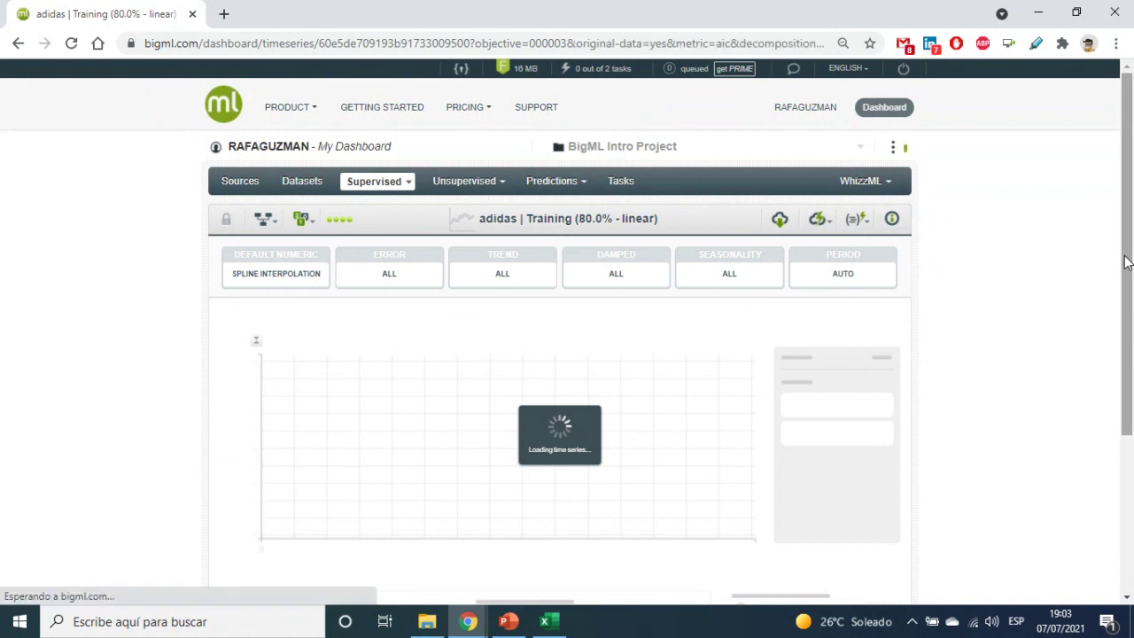
{"action": "scroll", "coordinate": [1052, 351], "scroll_direction": "down", "scroll_amount": 1}
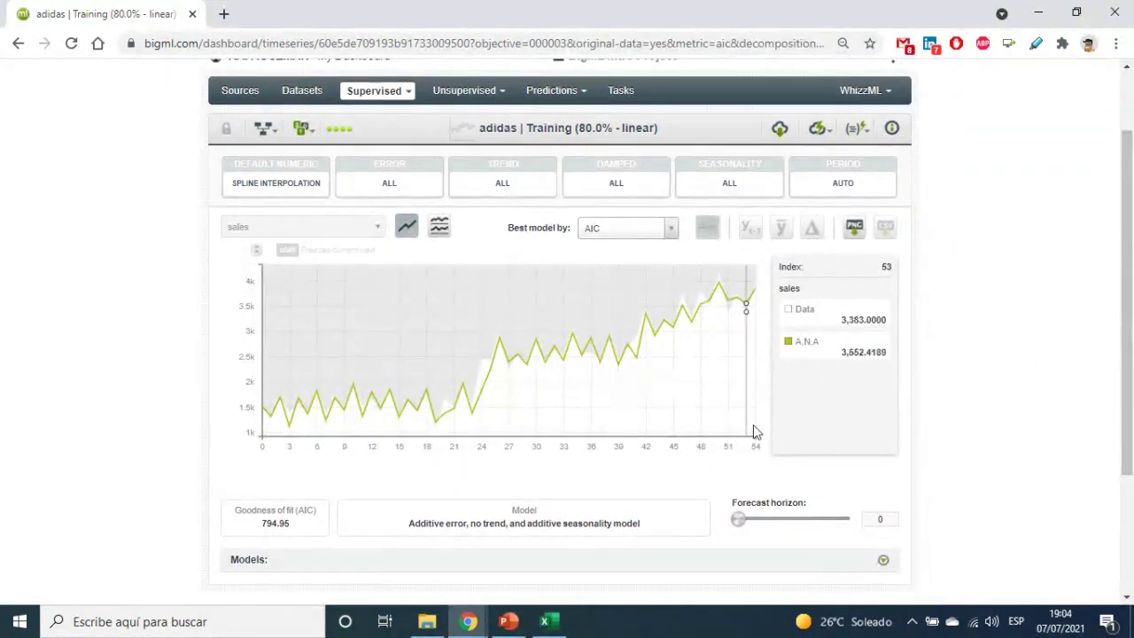
Expand the list of time series models and remove the A,N,A model from the chart, leaving only the sales data.
{"action": "scroll", "coordinate": [752, 432], "scroll_direction": "down", "scroll_amount": 2}
{"action": "left_click", "coordinate": [883, 423]}
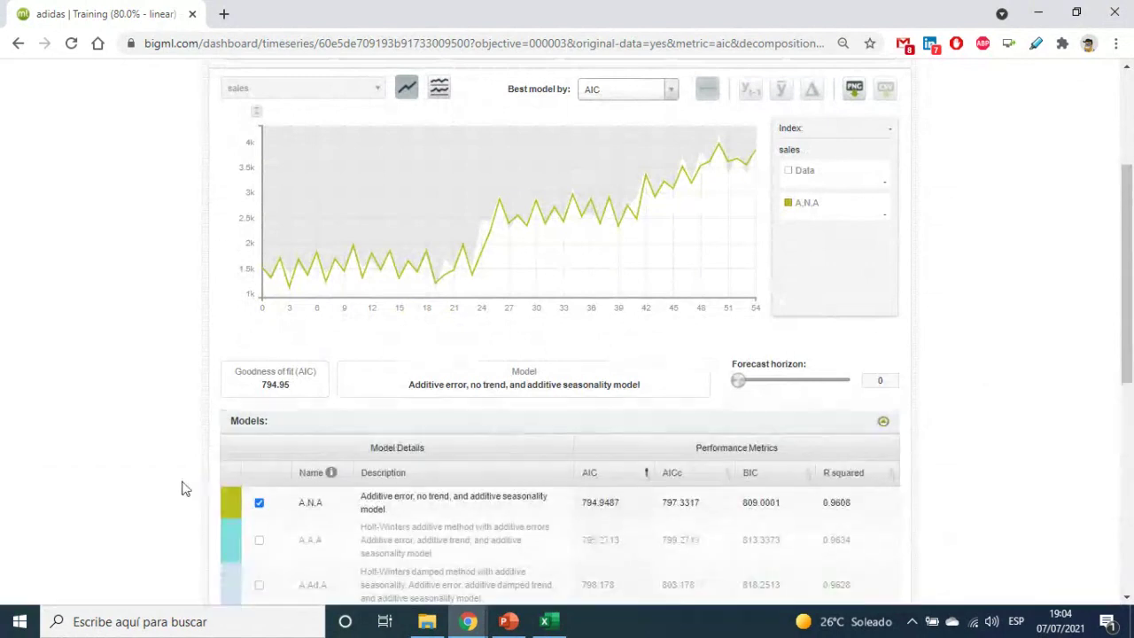
{"action": "left_click", "coordinate": [259, 503]}
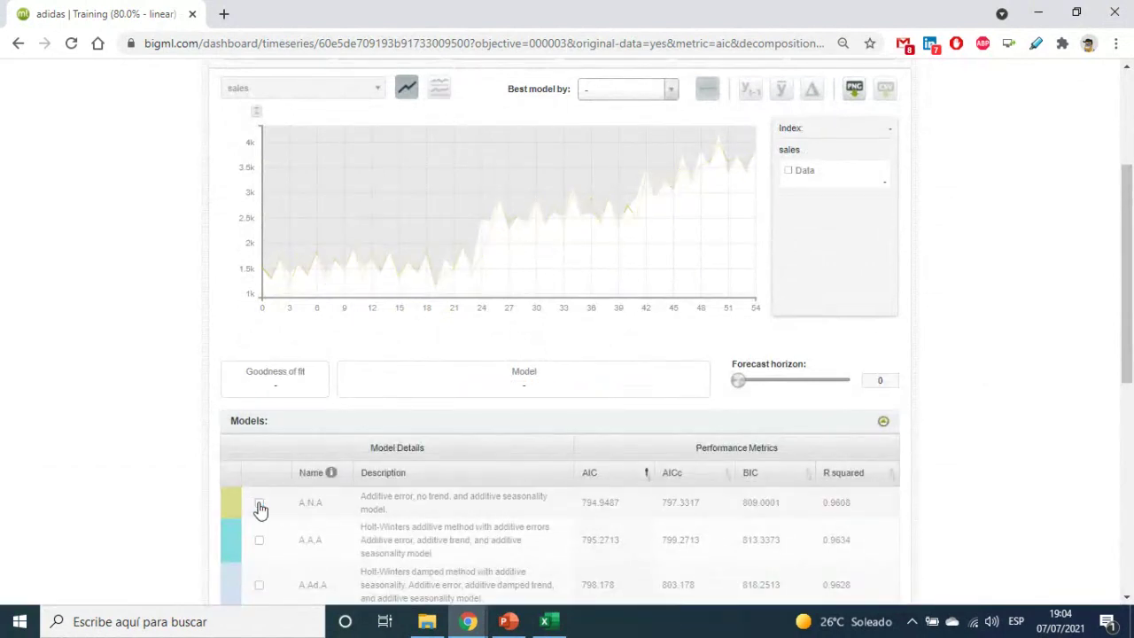
{"action": "scroll", "coordinate": [106, 364], "scroll_direction": "up", "scroll_amount": 2}
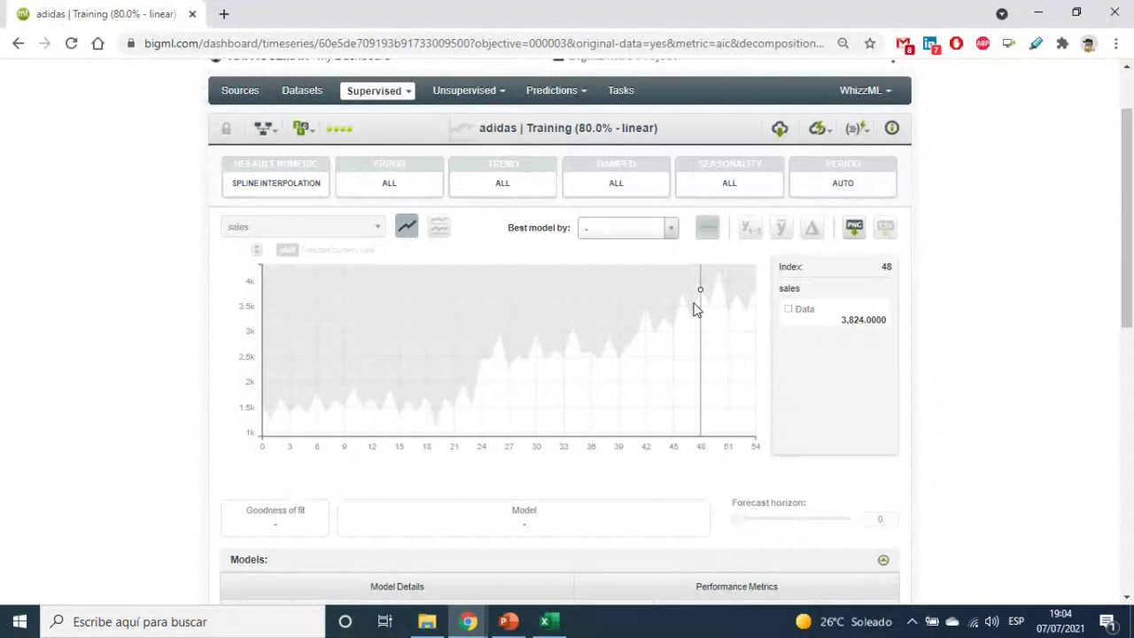
Examine the candidate models' names, descriptions and performance metrics, including how many models were built.
{"action": "scroll", "coordinate": [696, 309], "scroll_direction": "down", "scroll_amount": 2}
{"action": "scroll", "coordinate": [355, 478], "scroll_direction": "down", "scroll_amount": 1}
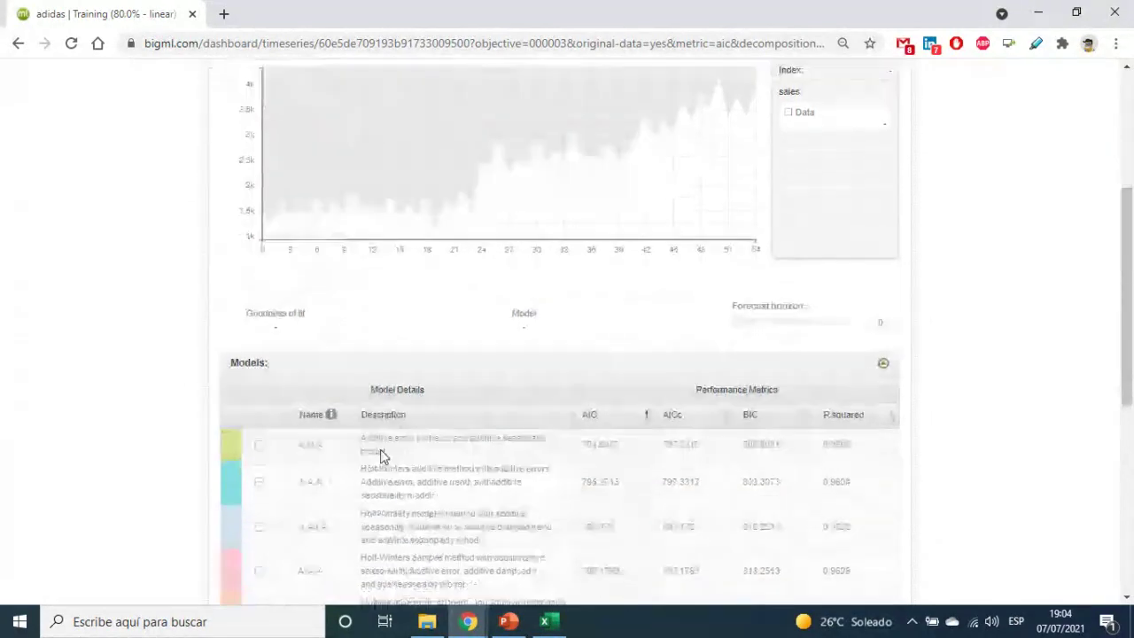
{"action": "scroll", "coordinate": [381, 456], "scroll_direction": "down", "scroll_amount": 2}
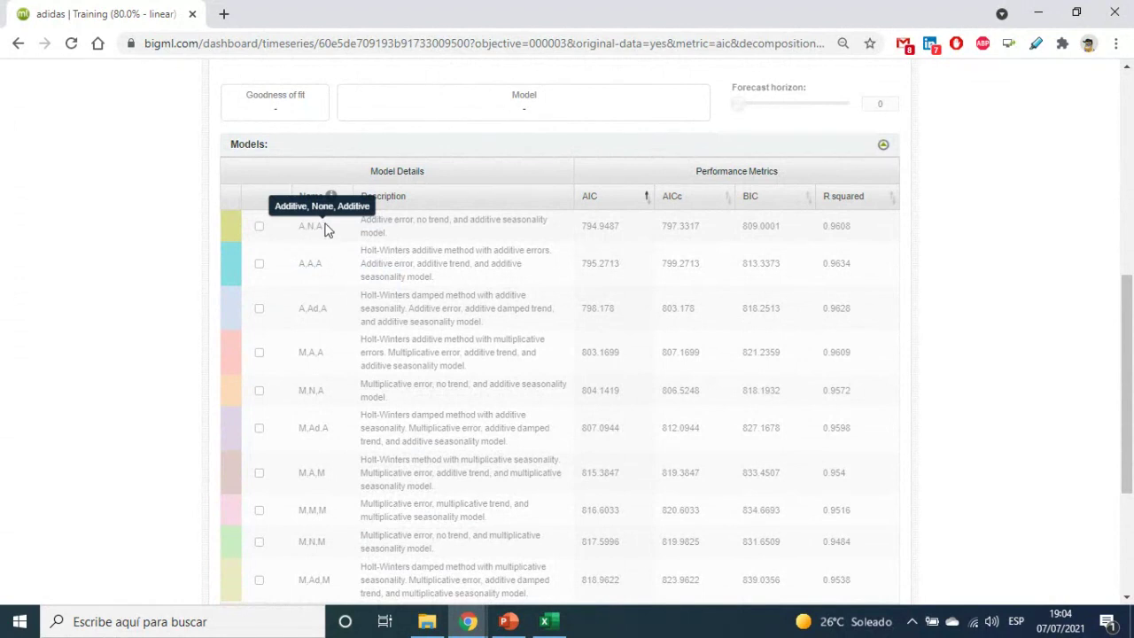
{"action": "scroll", "coordinate": [328, 236], "scroll_direction": "down", "scroll_amount": 3}
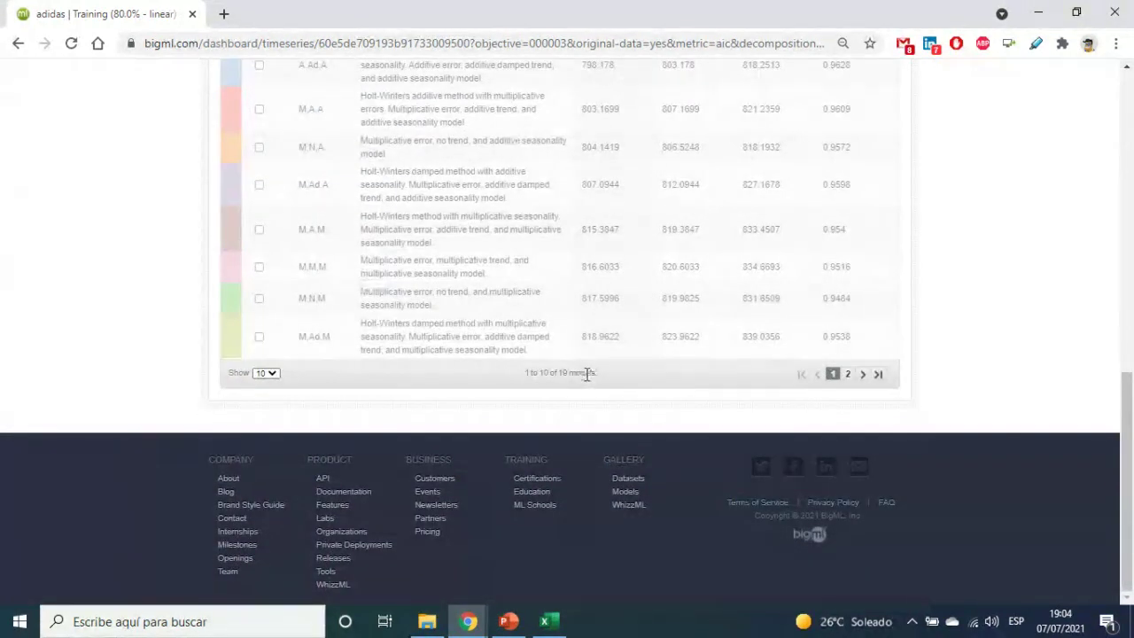
{"action": "left_click_drag", "start_coordinate": [595, 372], "coordinate": [527, 374]}
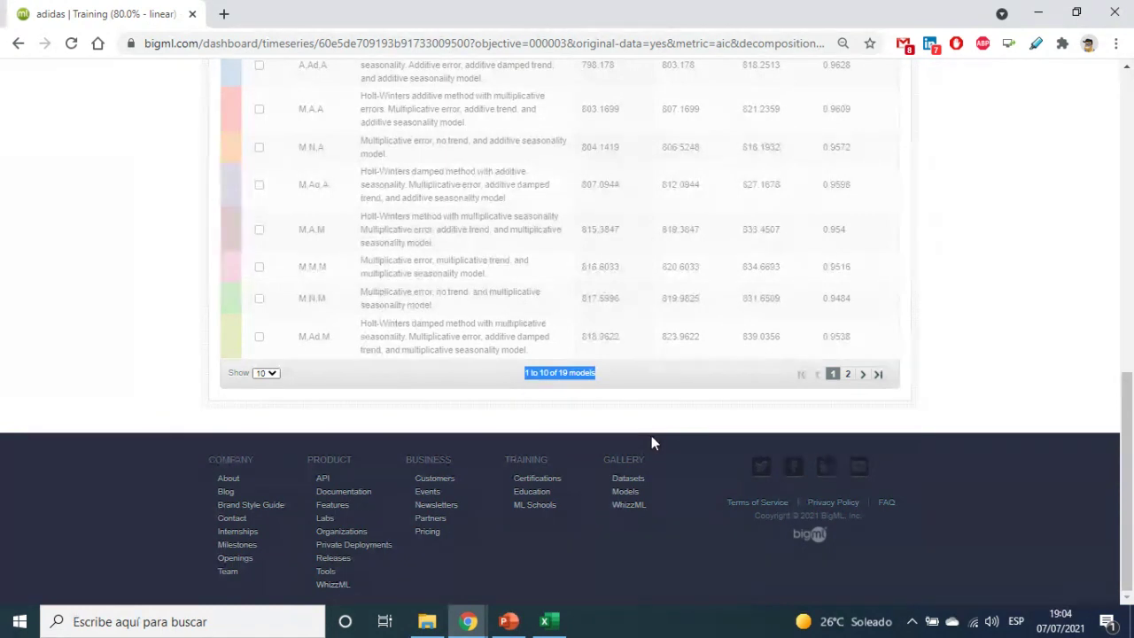
{"action": "scroll", "coordinate": [651, 438], "scroll_direction": "up", "scroll_amount": 5}
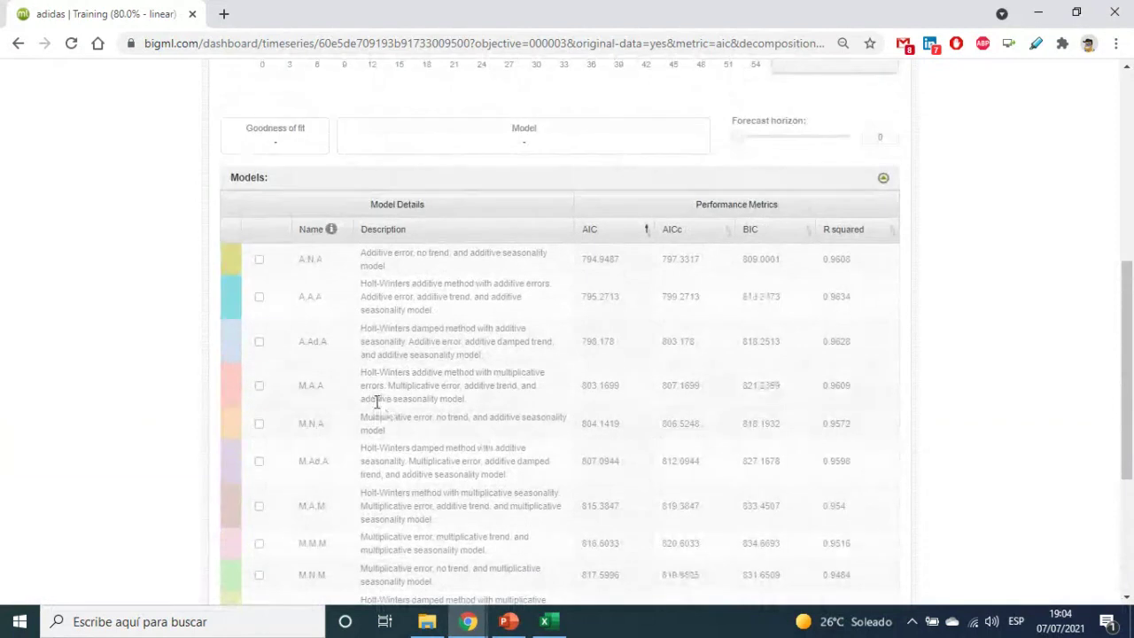
{"action": "scroll", "coordinate": [101, 363], "scroll_direction": "up", "scroll_amount": 2}
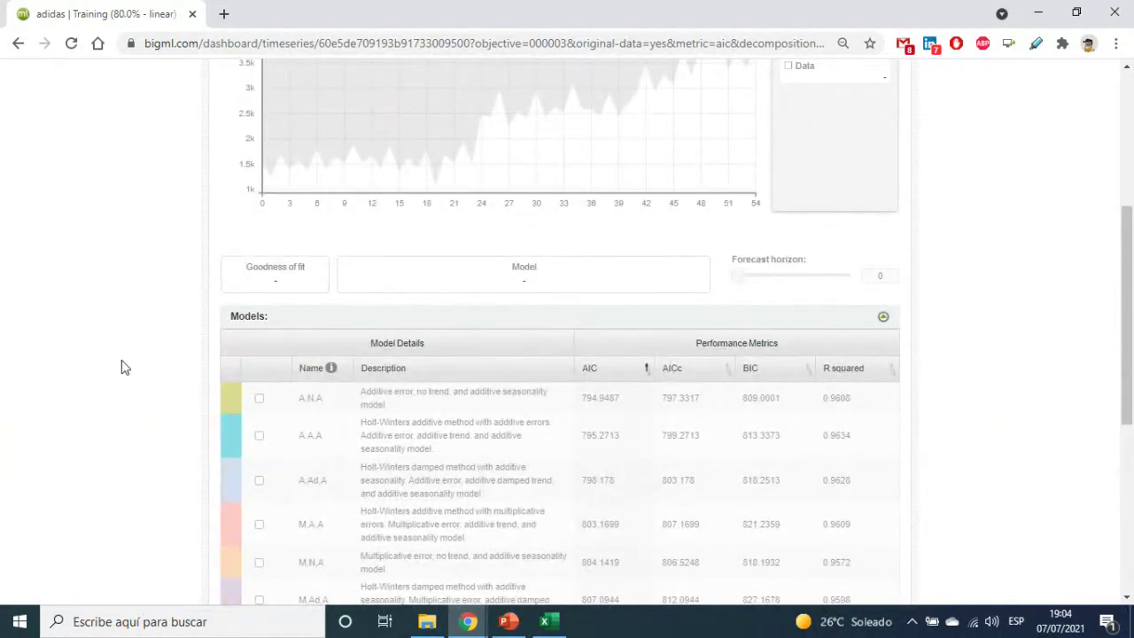
{"action": "scroll", "coordinate": [125, 368], "scroll_direction": "up", "scroll_amount": 2}
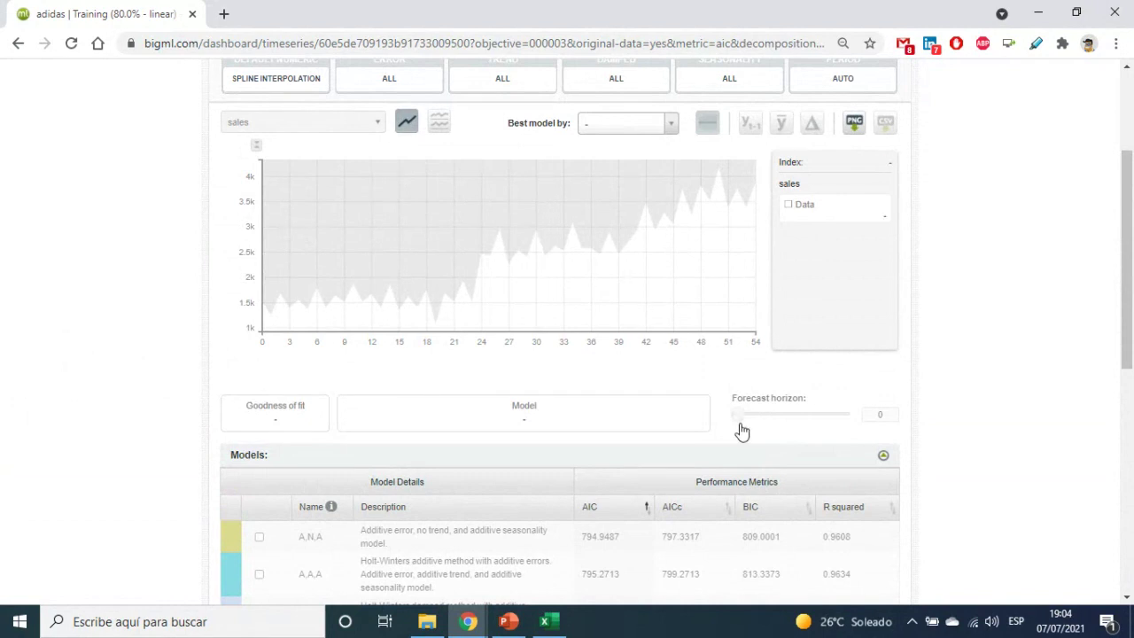
Plot the A,N,A model again and inspect its level, trend and seasonality decomposition, closing the decomposed view when finished.
{"action": "left_click", "coordinate": [259, 538]}
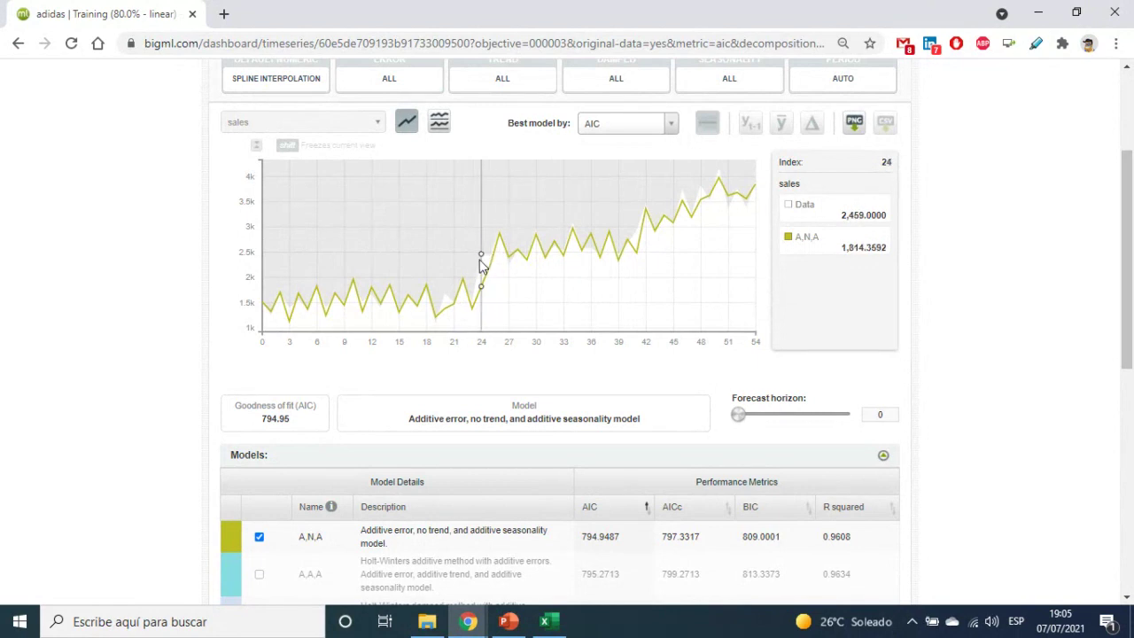
{"action": "left_click", "coordinate": [438, 125]}
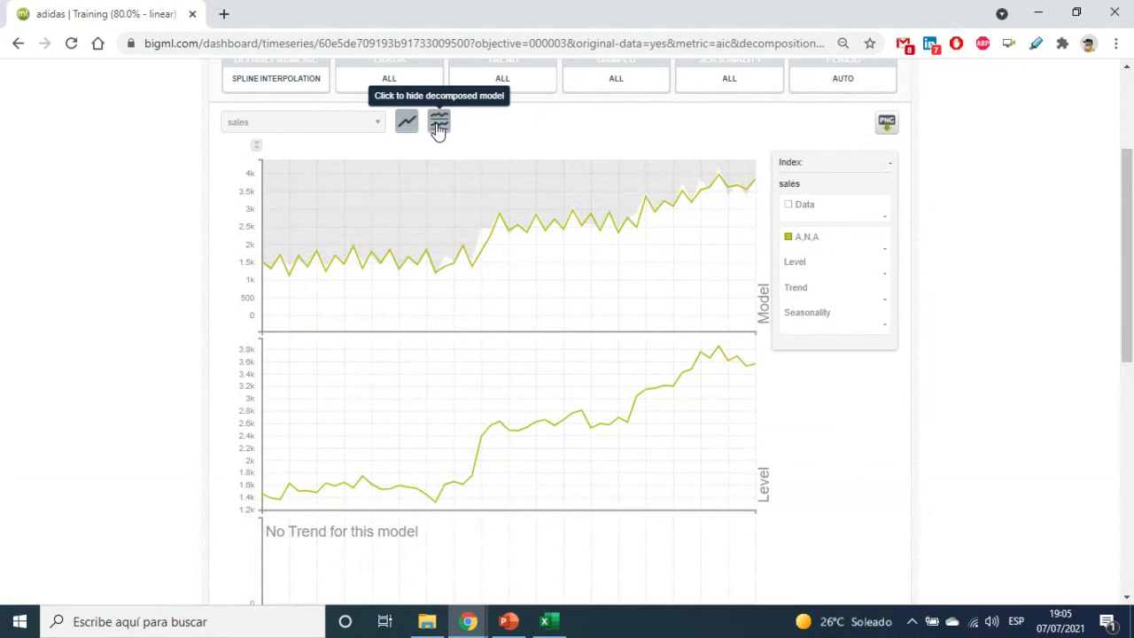
{"action": "scroll", "coordinate": [468, 172], "scroll_direction": "down", "scroll_amount": 2}
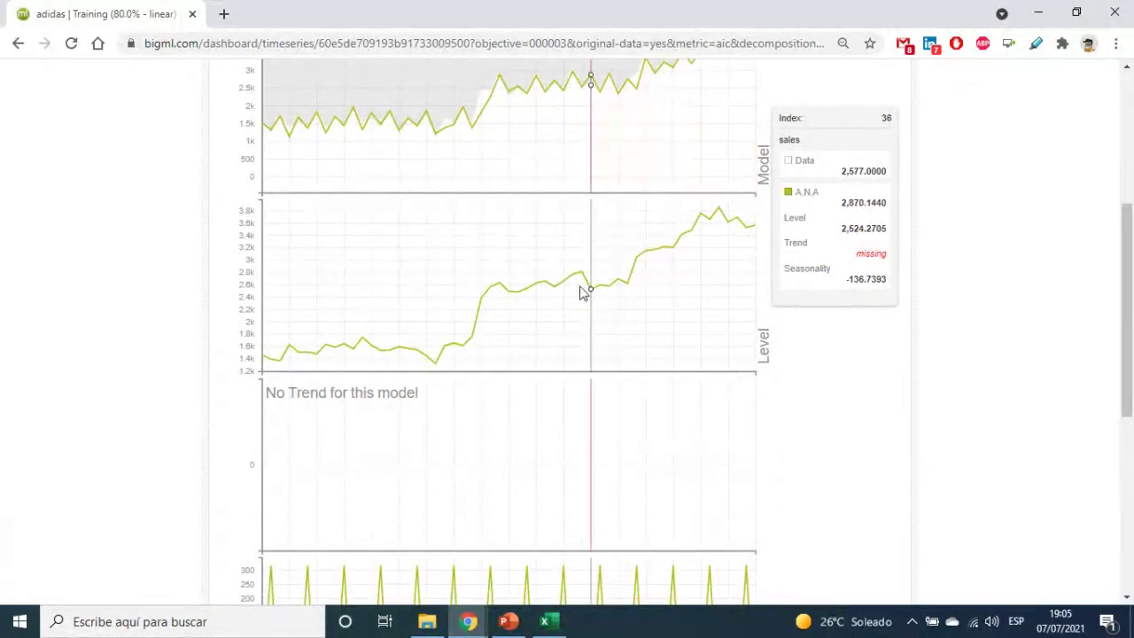
{"action": "scroll", "coordinate": [582, 292], "scroll_direction": "down", "scroll_amount": 2}
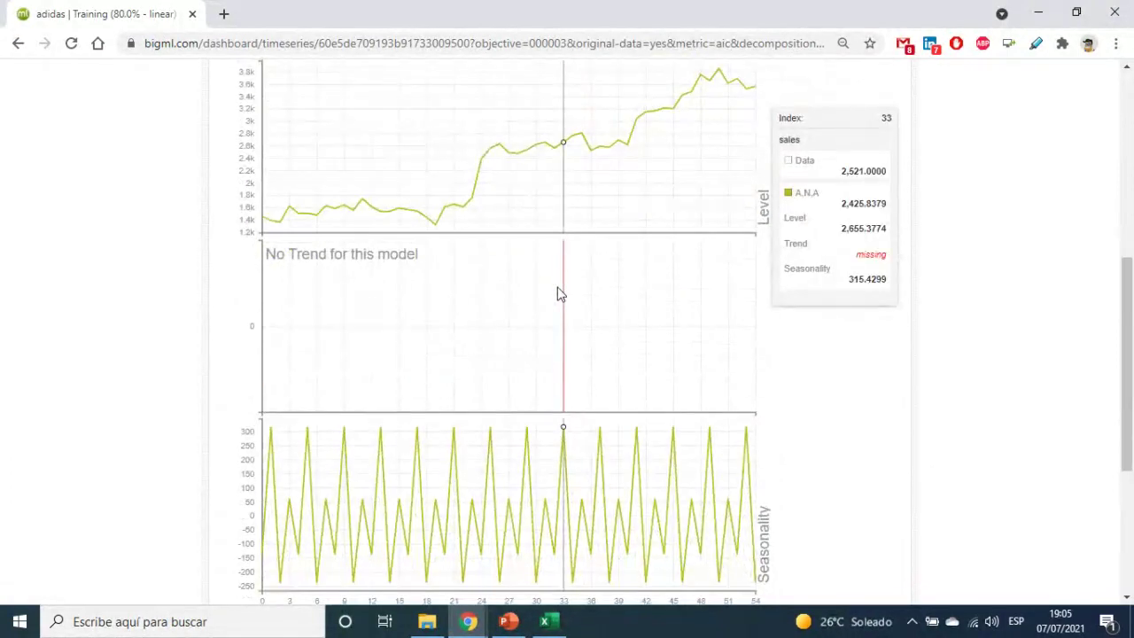
{"action": "scroll", "coordinate": [559, 293], "scroll_direction": "down", "scroll_amount": 2}
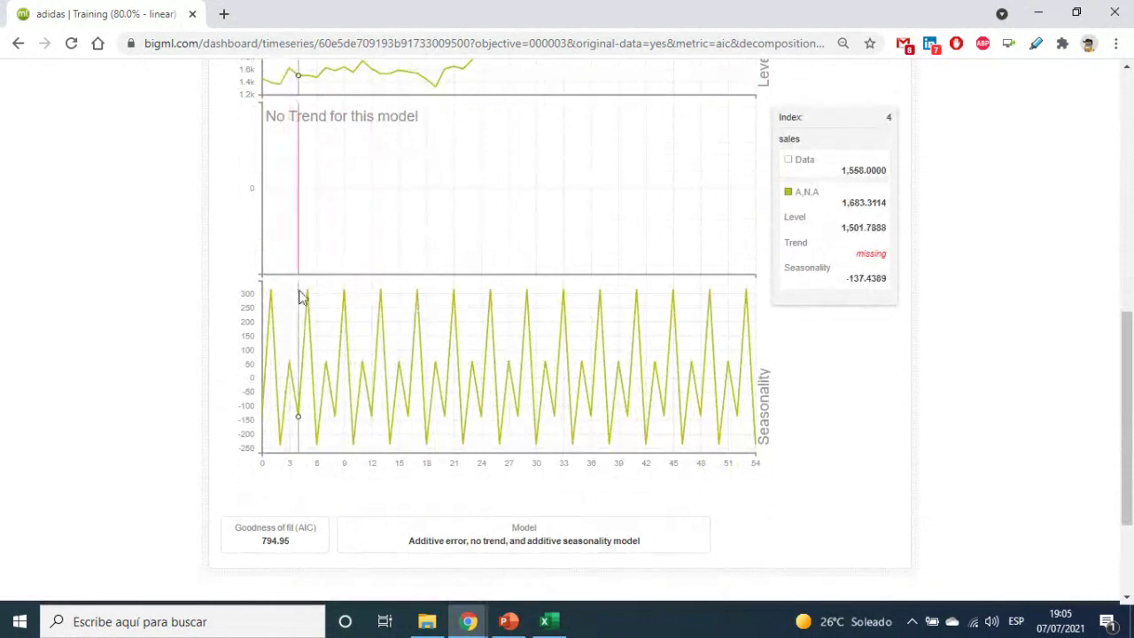
{"action": "scroll", "coordinate": [597, 344], "scroll_direction": "up", "scroll_amount": 5}
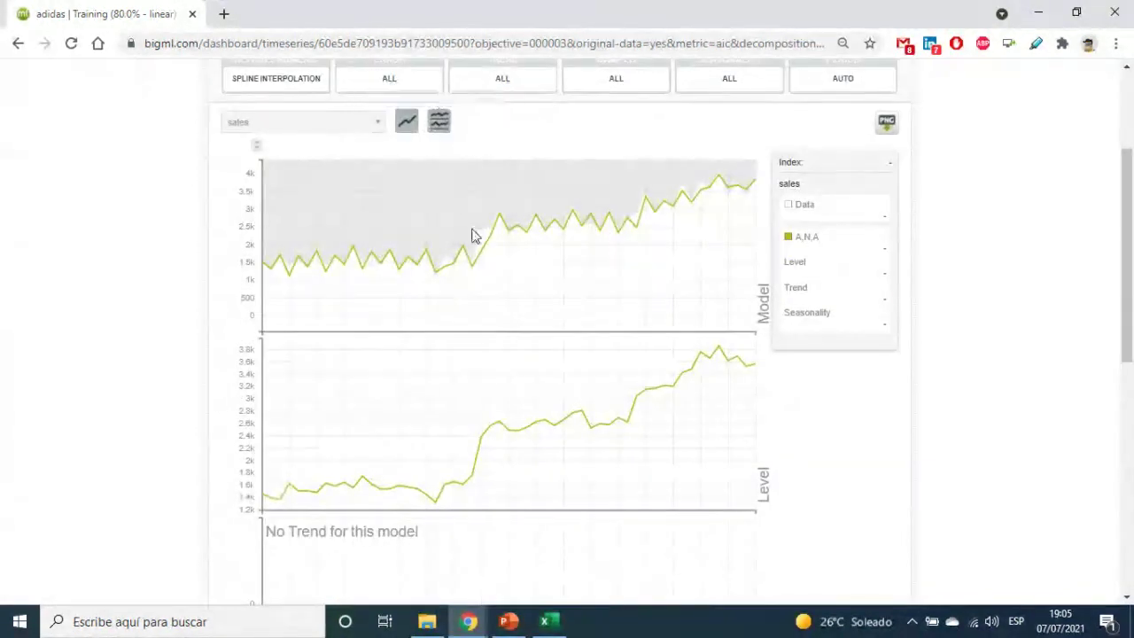
{"action": "scroll", "coordinate": [510, 372], "scroll_direction": "down", "scroll_amount": 5}
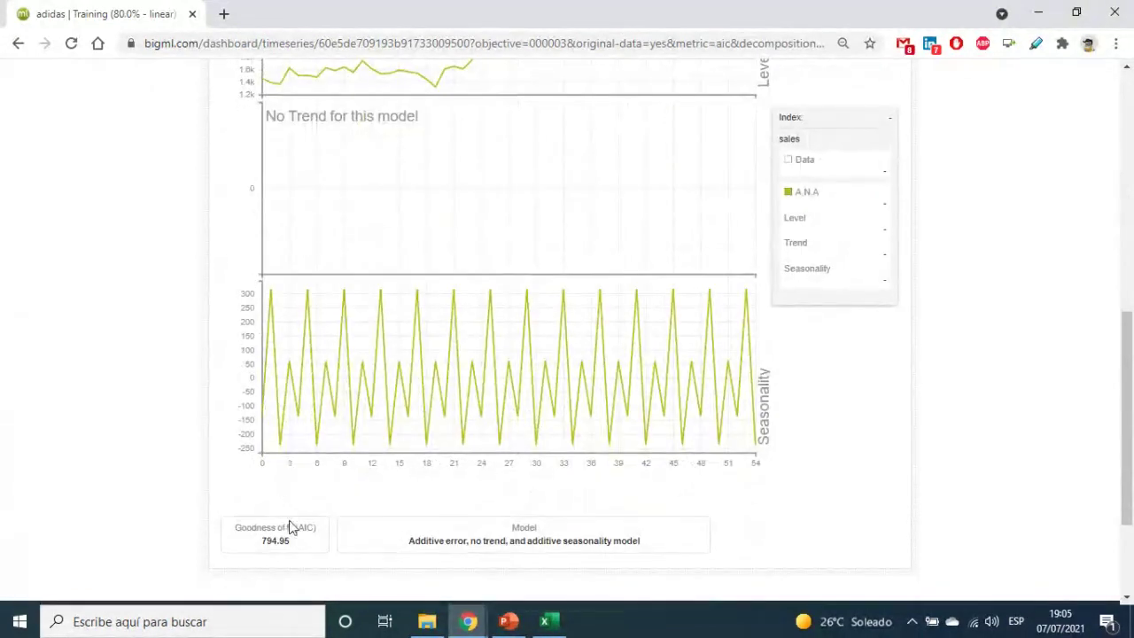
{"action": "scroll", "coordinate": [549, 466], "scroll_direction": "up", "scroll_amount": 5}
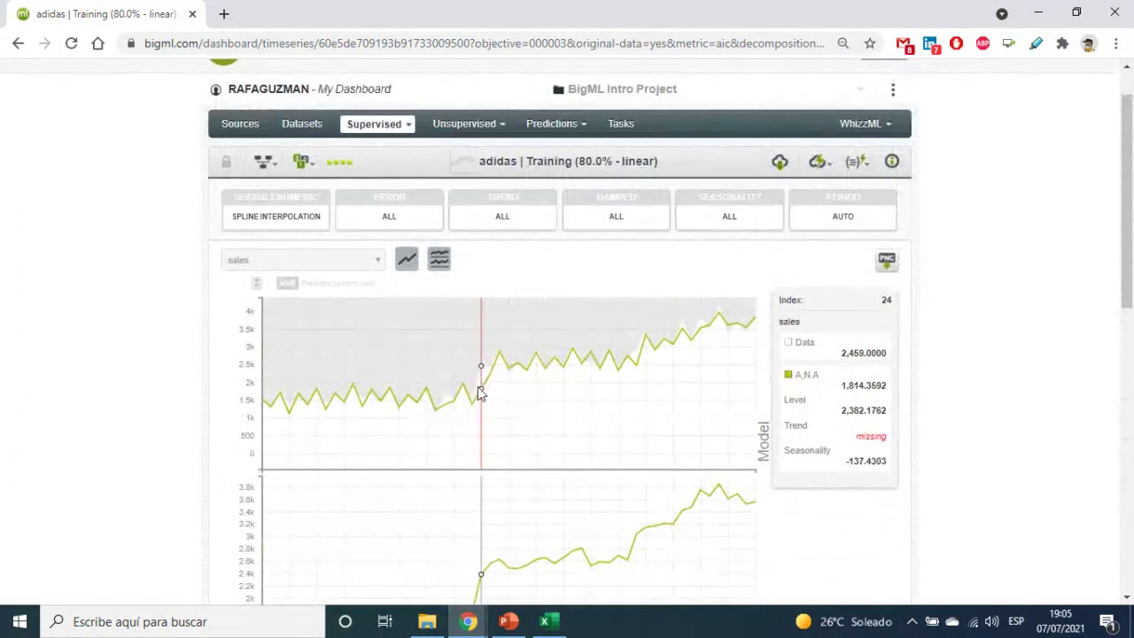
{"action": "left_click", "coordinate": [440, 264]}
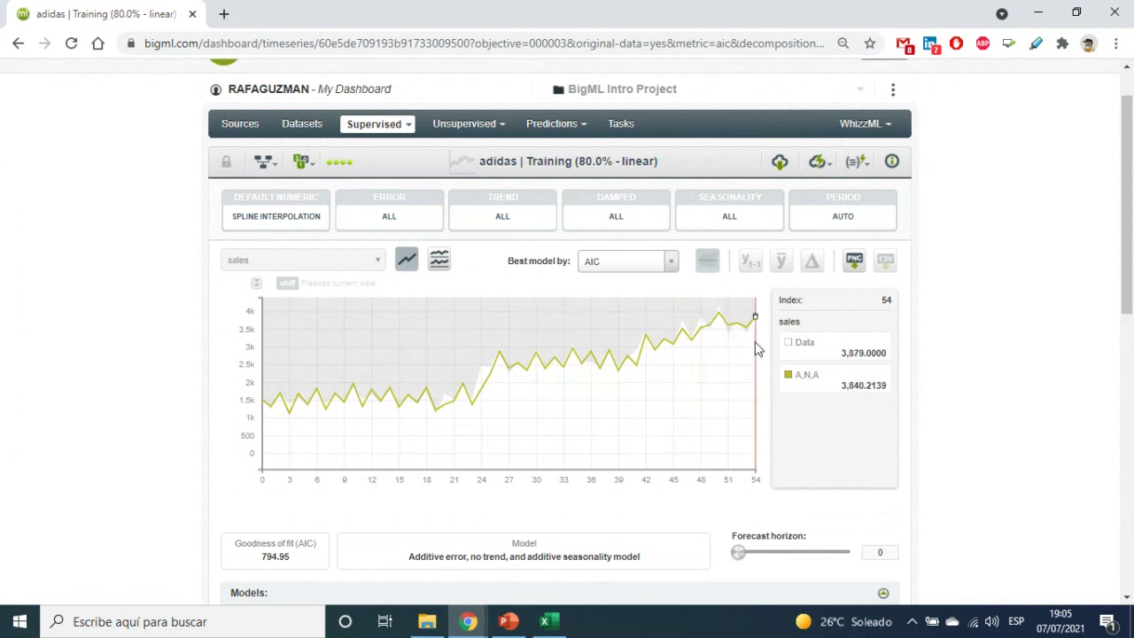
Compare the A,N,A model's fit with the sales data by hiding its curve and showing it again.
{"action": "scroll", "coordinate": [699, 387], "scroll_direction": "down", "scroll_amount": 2}
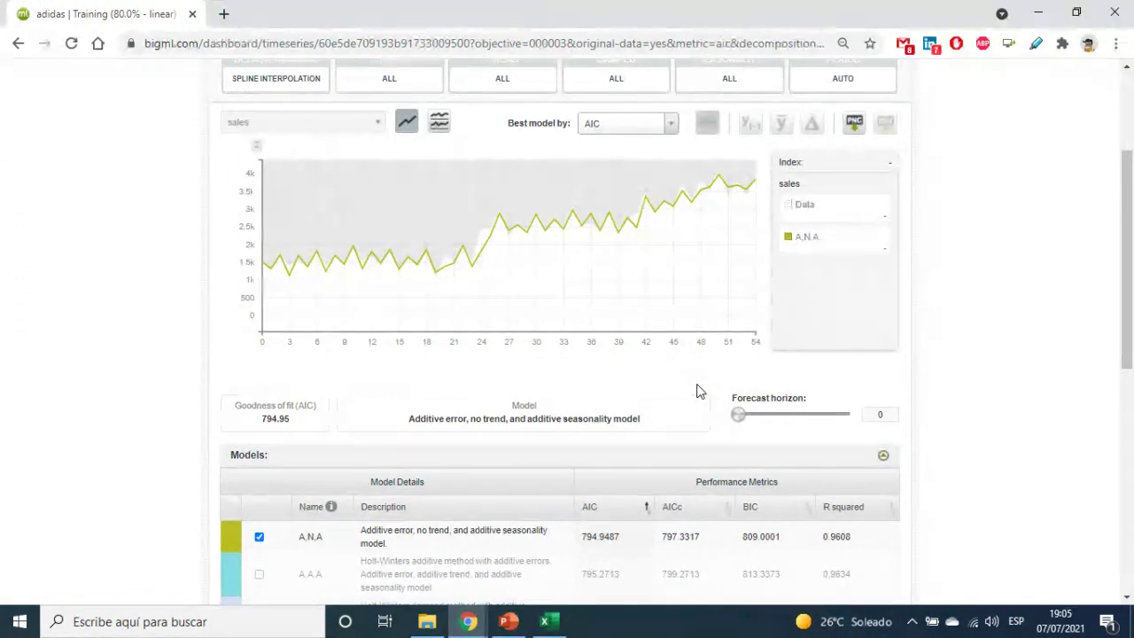
{"action": "scroll", "coordinate": [698, 390], "scroll_direction": "down", "scroll_amount": 2}
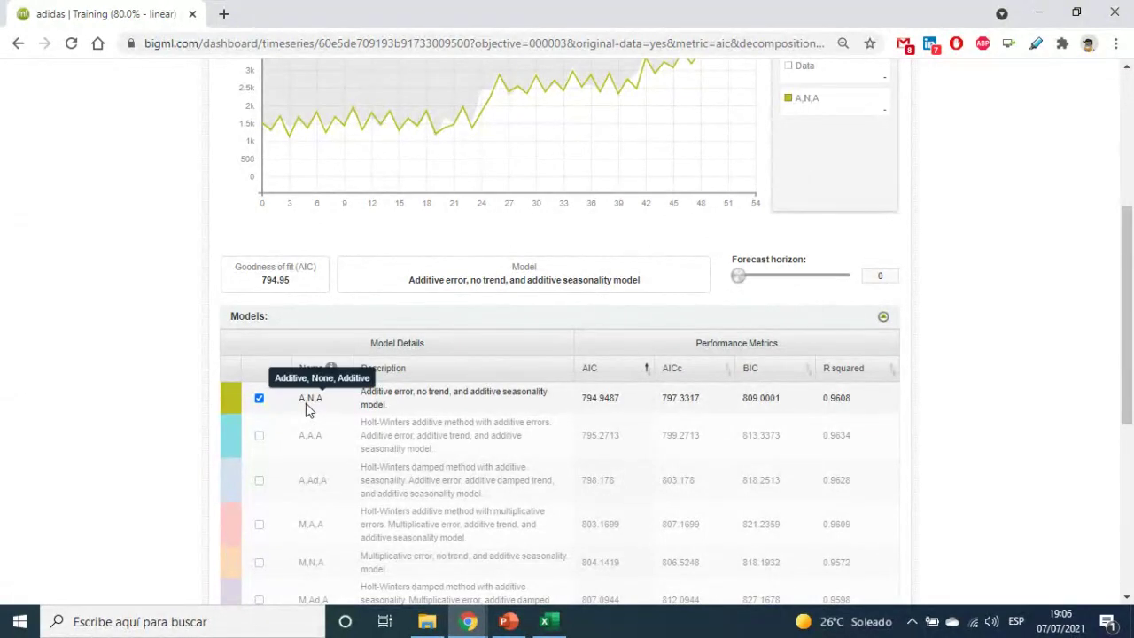
{"action": "scroll", "coordinate": [334, 409], "scroll_direction": "up", "scroll_amount": 2}
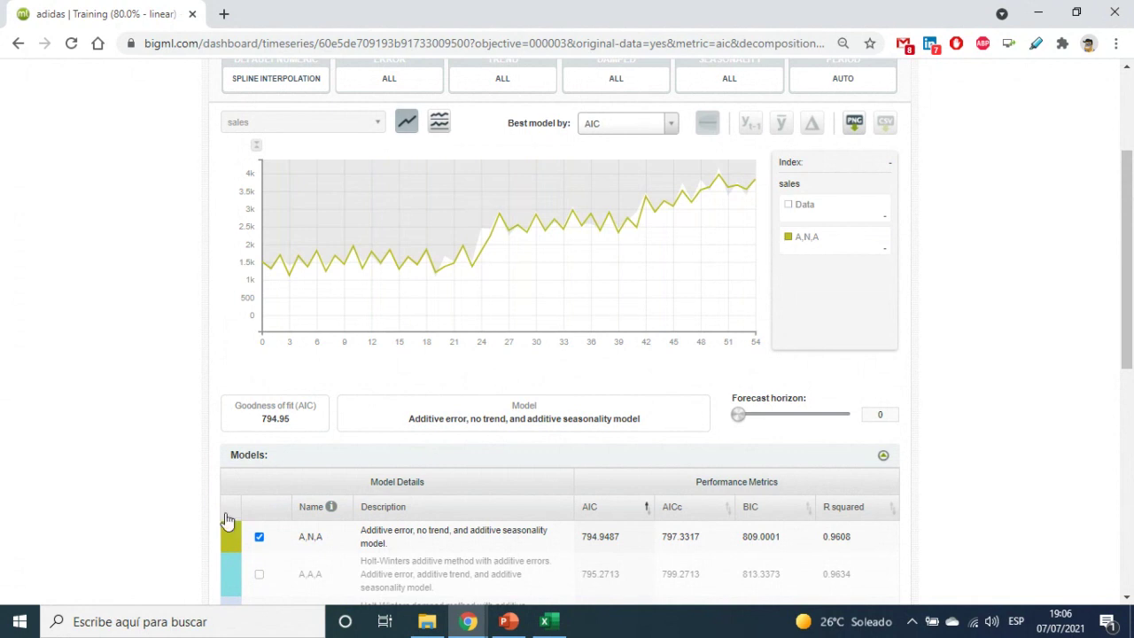
{"action": "left_click", "coordinate": [260, 538]}
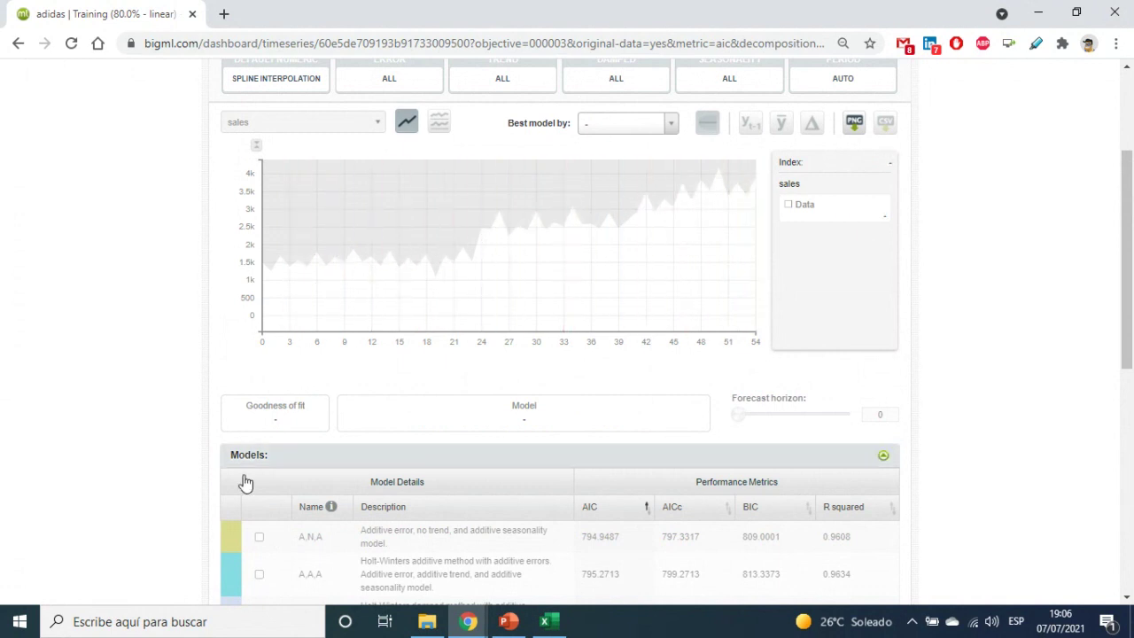
{"action": "left_click", "coordinate": [259, 539]}
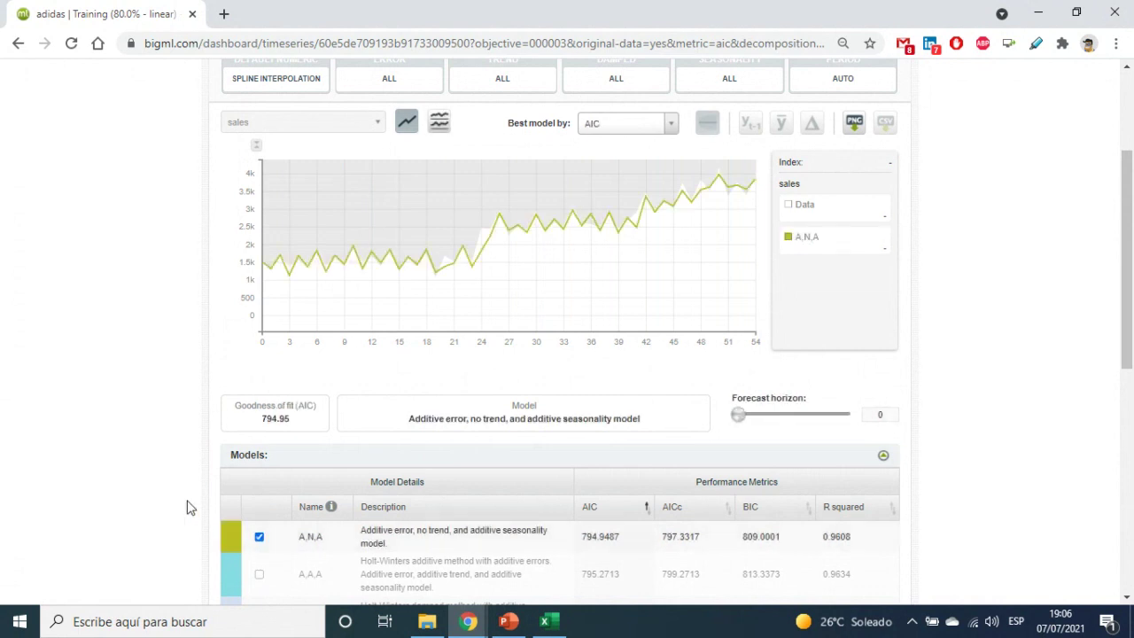
Add the A,A,A, A,Ad,A, M,A,A and M,N,A models to the chart for comparison with A,N,A.
{"action": "scroll", "coordinate": [178, 412], "scroll_direction": "down", "scroll_amount": 2}
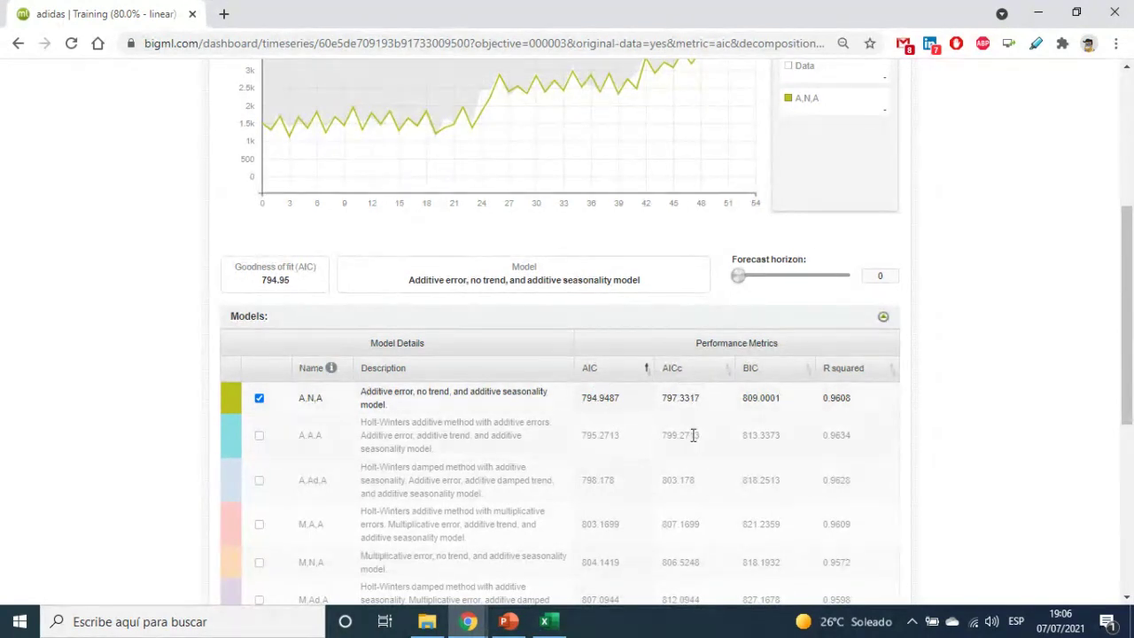
{"action": "left_click", "coordinate": [260, 436]}
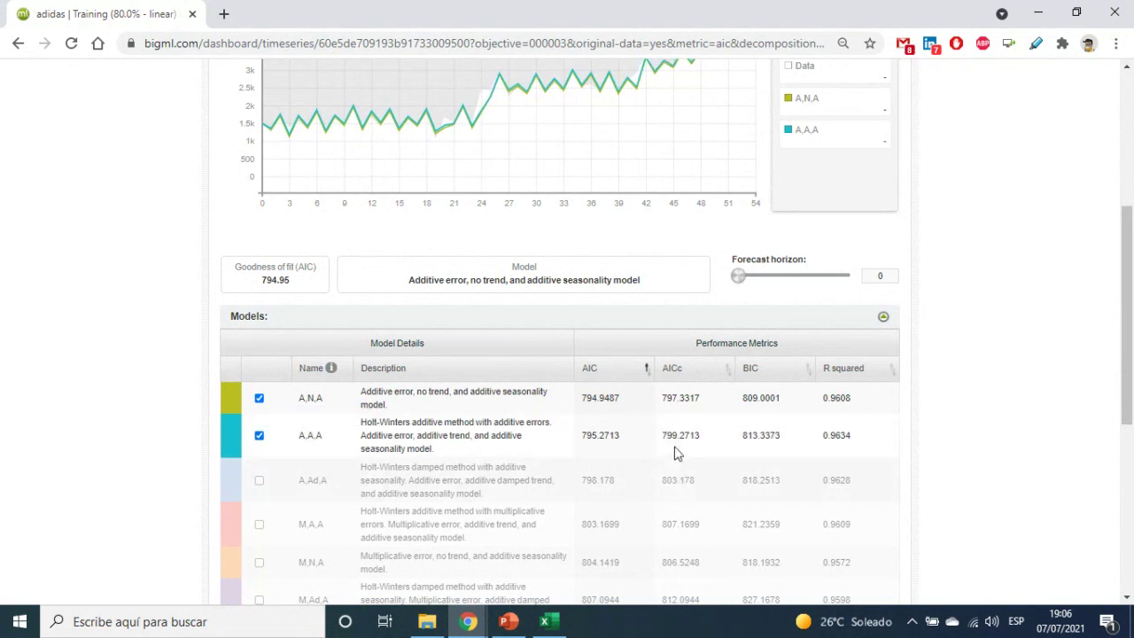
{"action": "left_click", "coordinate": [259, 484]}
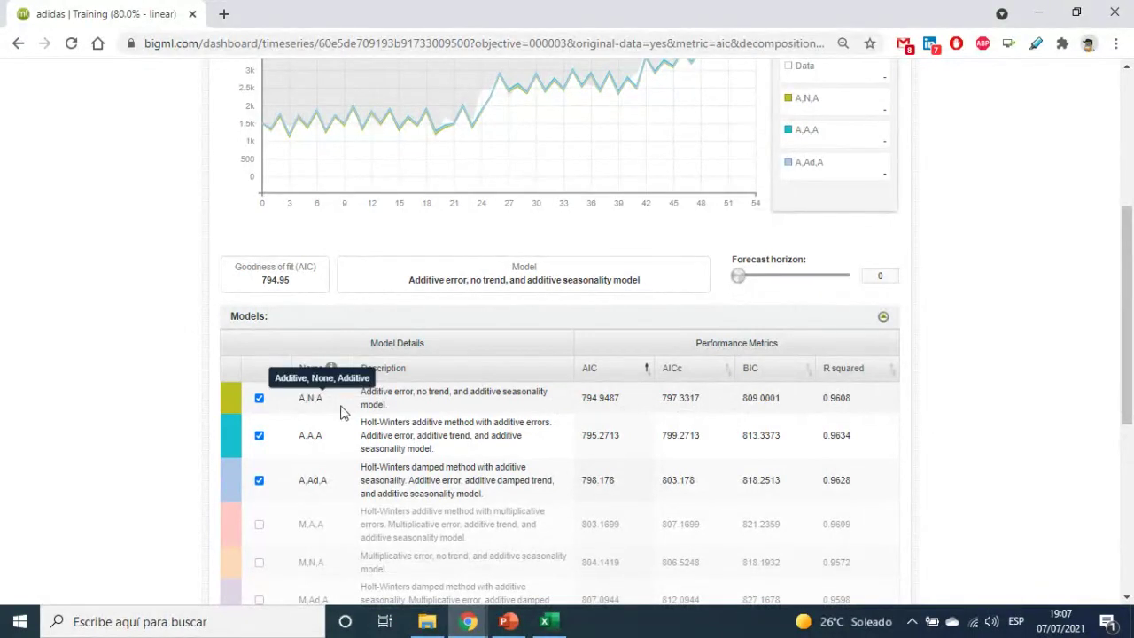
{"action": "scroll", "coordinate": [333, 414], "scroll_direction": "up", "scroll_amount": 2}
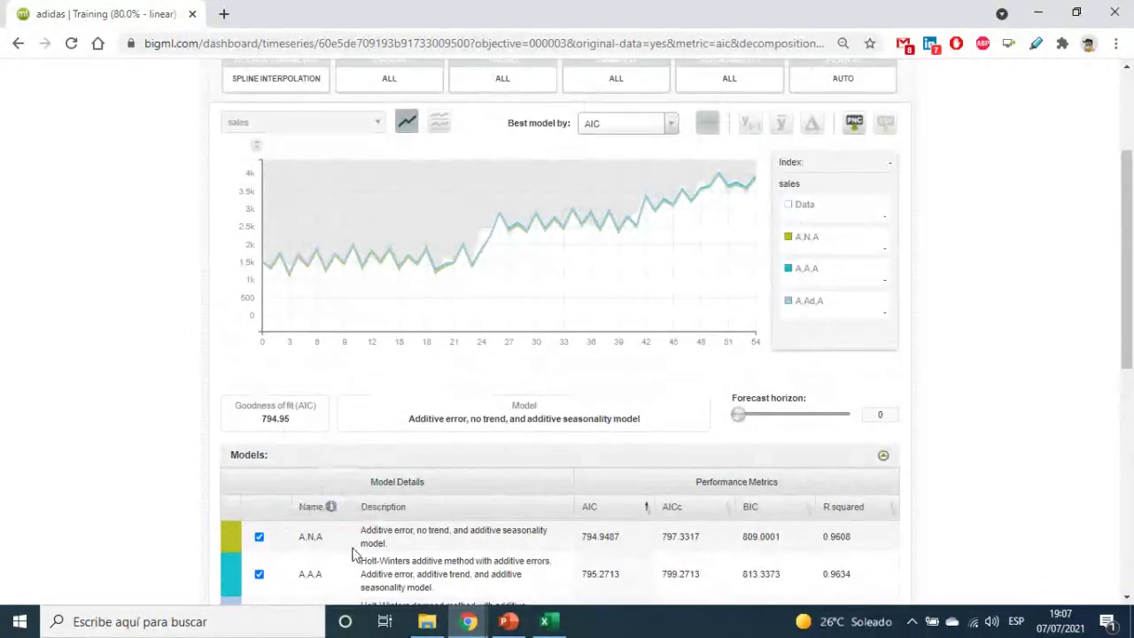
{"action": "scroll", "coordinate": [354, 451], "scroll_direction": "down", "scroll_amount": 2}
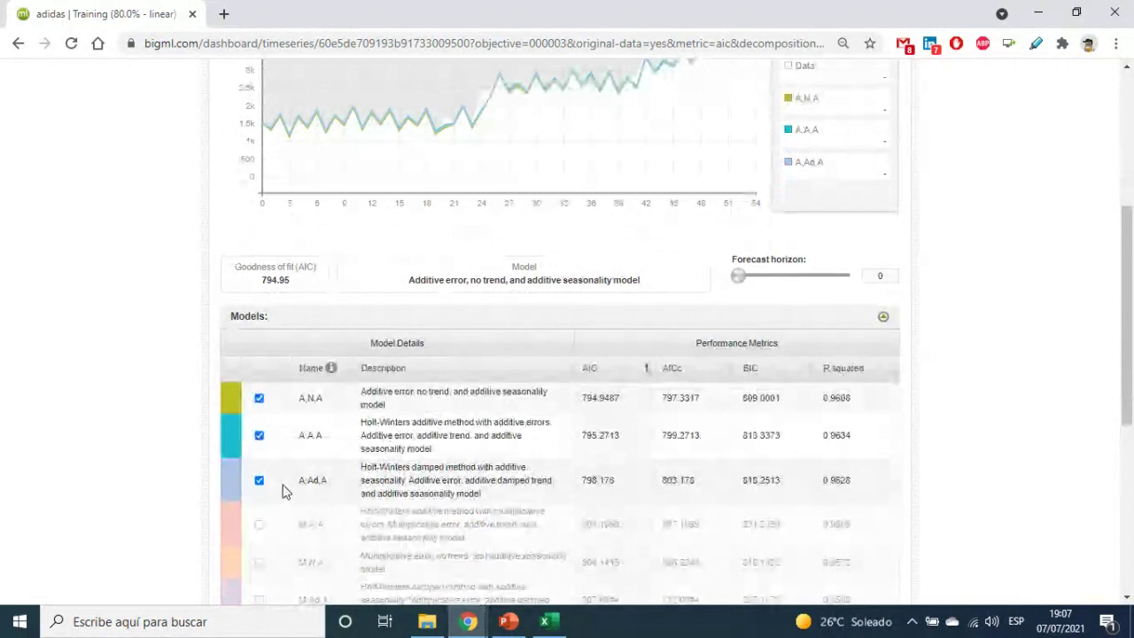
{"action": "left_click", "coordinate": [257, 529]}
{"action": "left_click", "coordinate": [258, 562]}
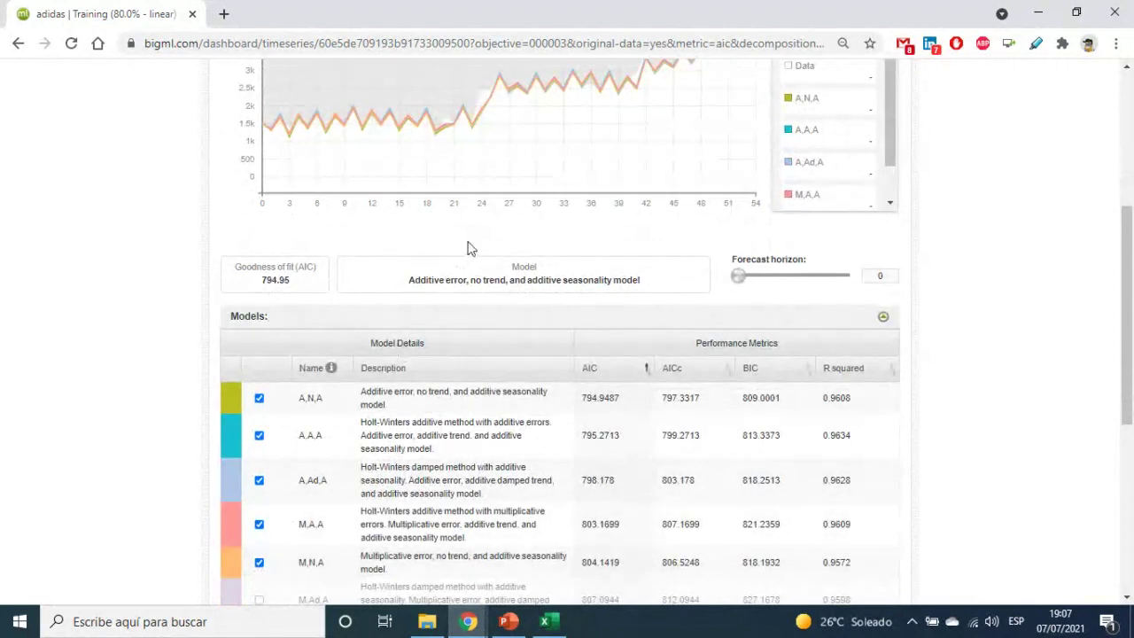
{"action": "scroll", "coordinate": [485, 261], "scroll_direction": "up", "scroll_amount": 2}
{"action": "scroll", "coordinate": [599, 245], "scroll_direction": "down", "scroll_amount": 4}
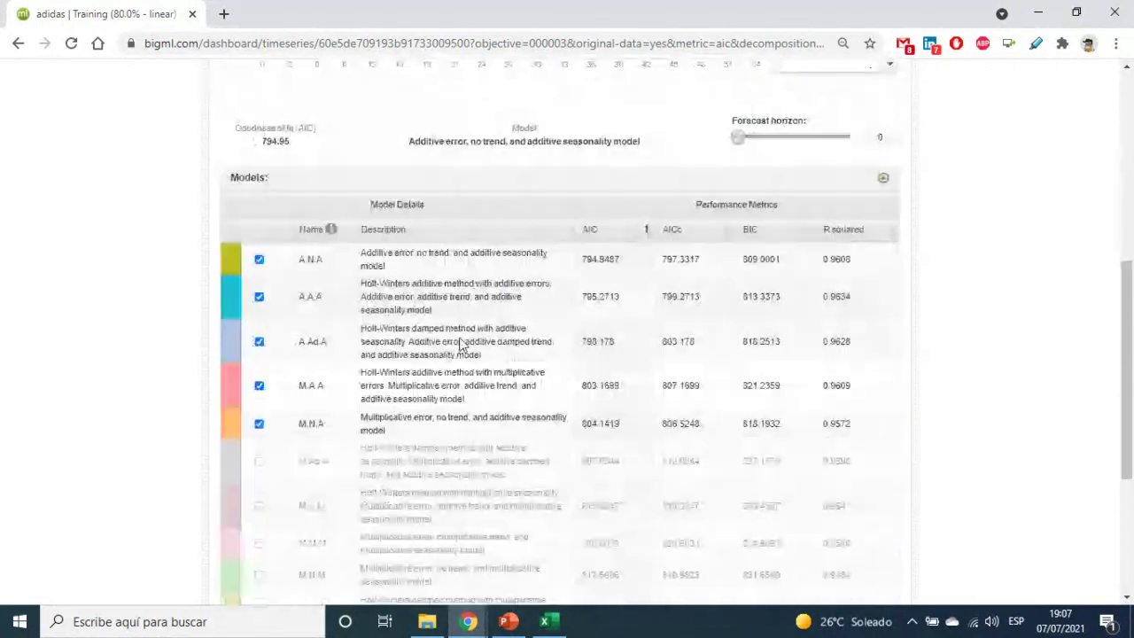
Add the M,Ad,A and M,A,M models to the chart and compare all plotted curves with the sales data.
{"action": "left_click", "coordinate": [258, 466]}
{"action": "left_click", "coordinate": [258, 506]}
{"action": "scroll", "coordinate": [190, 227], "scroll_direction": "up", "scroll_amount": 4}
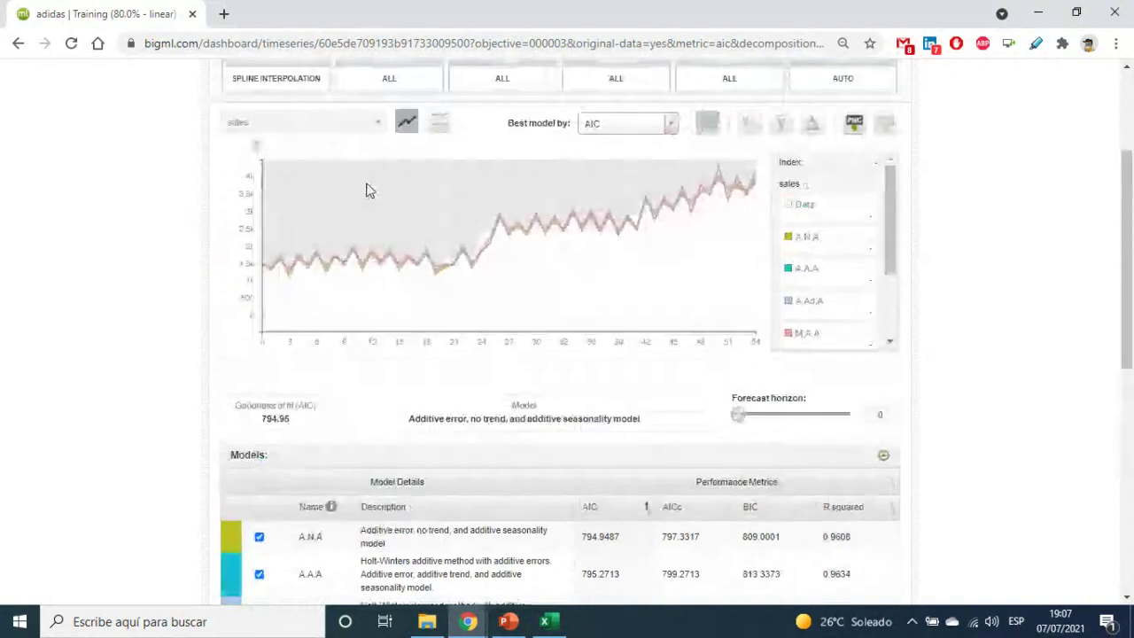
{"action": "mouse_move", "coordinate": [701, 215]}
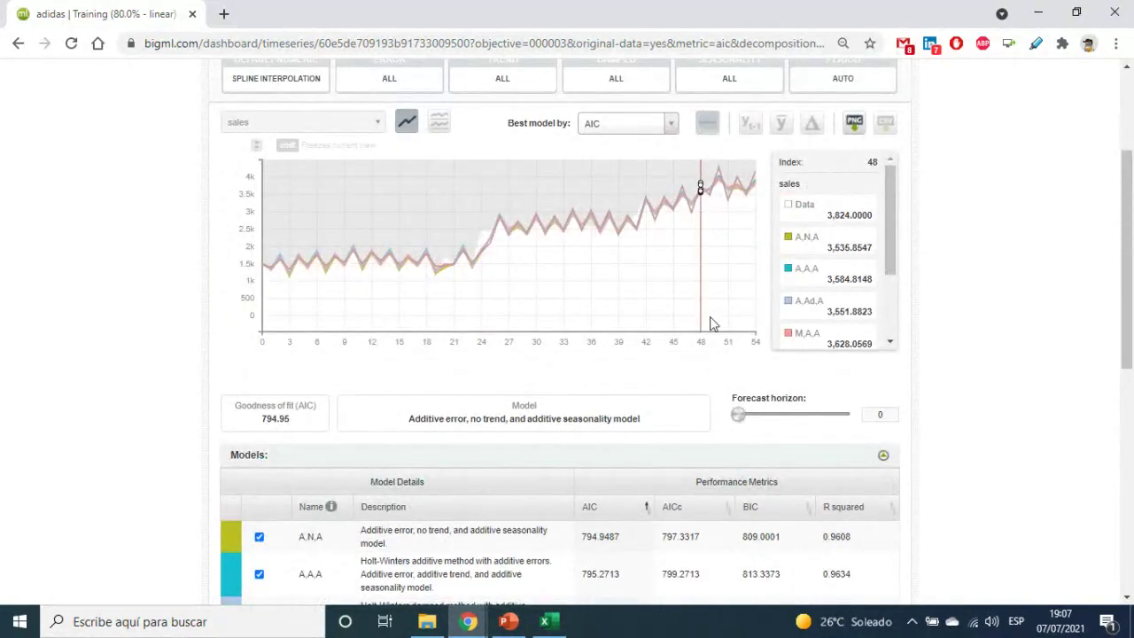
{"action": "scroll", "coordinate": [714, 324], "scroll_direction": "down", "scroll_amount": 2}
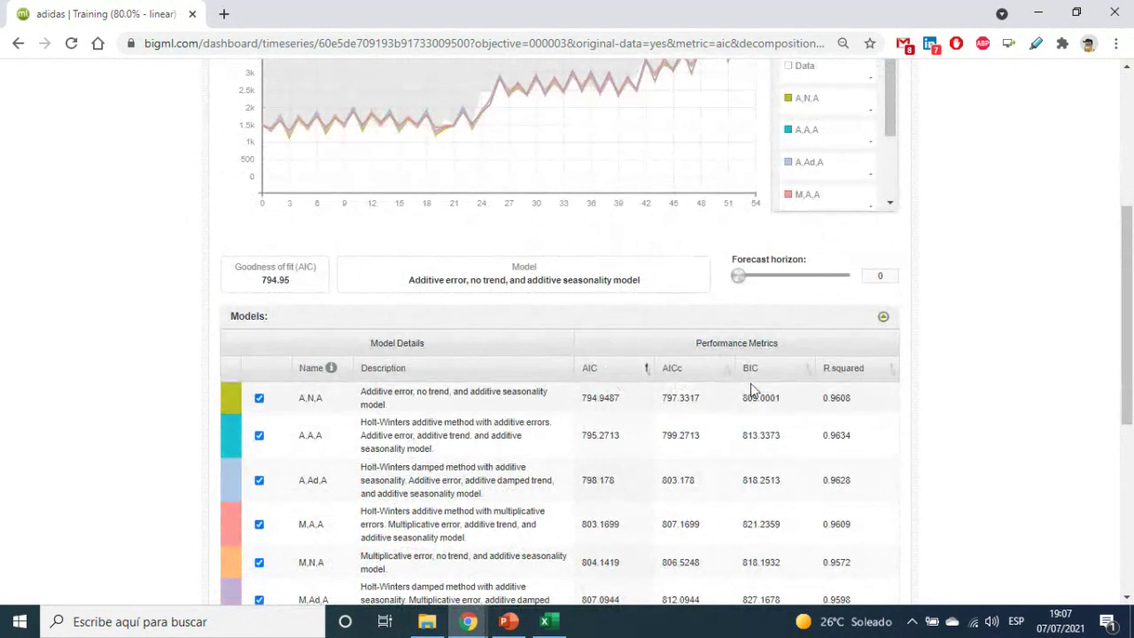
{"action": "scroll", "coordinate": [435, 412], "scroll_direction": "up", "scroll_amount": 4}
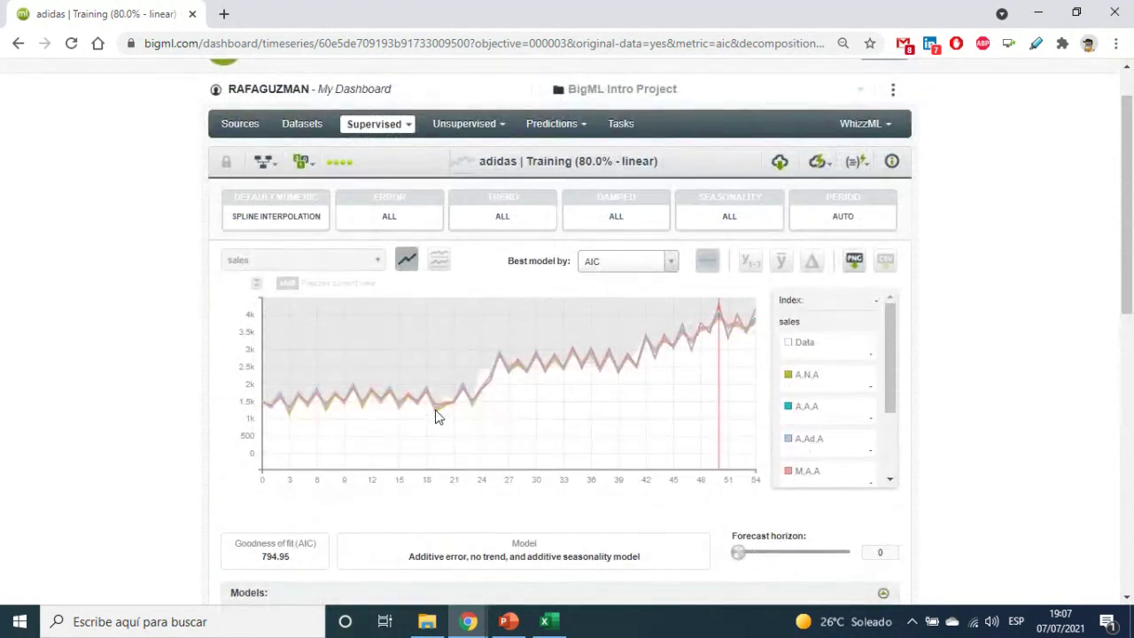
{"action": "mouse_move", "coordinate": [434, 409]}
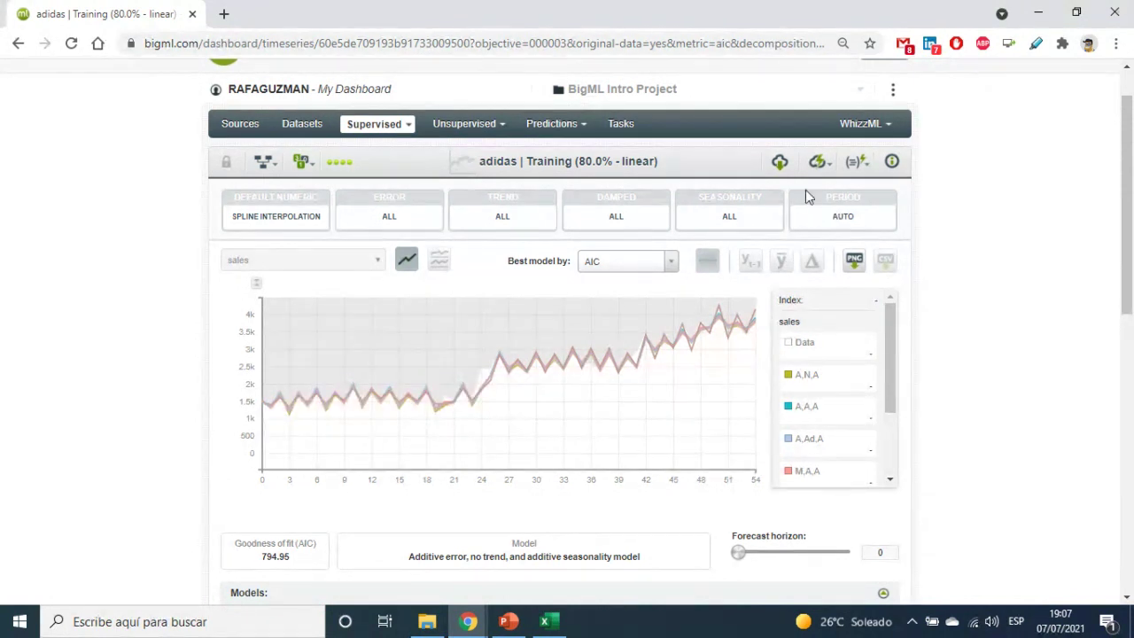
Evaluate the time series model against the adidas | Test (20.0% - linear) dataset, keeping the default evaluation name.
{"action": "mouse_move", "coordinate": [824, 174]}
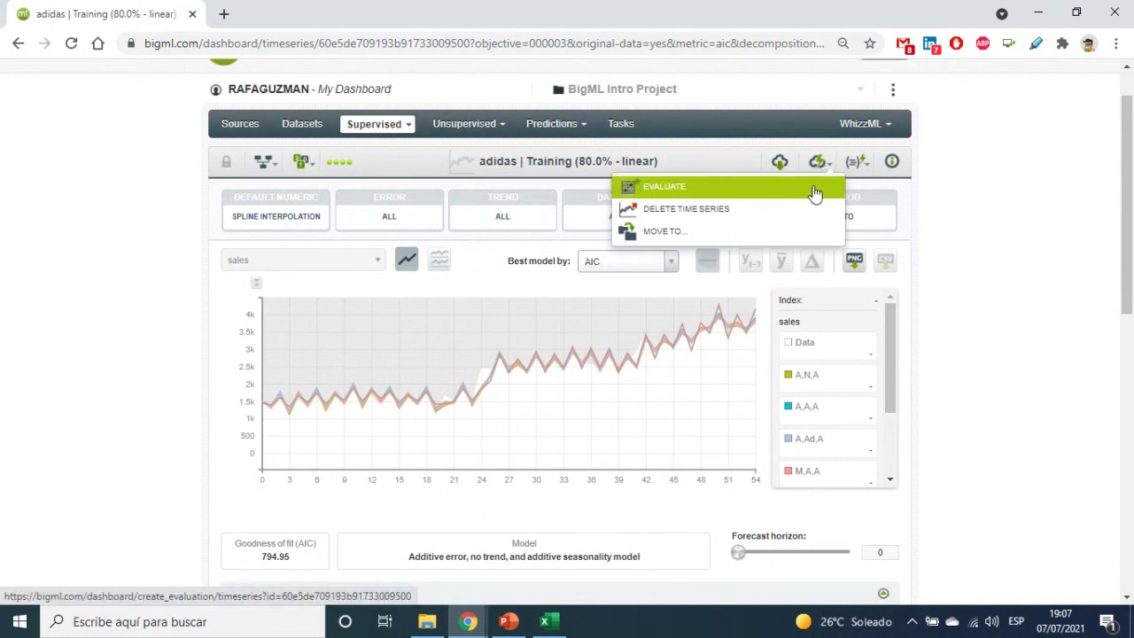
{"action": "left_click", "coordinate": [814, 193]}
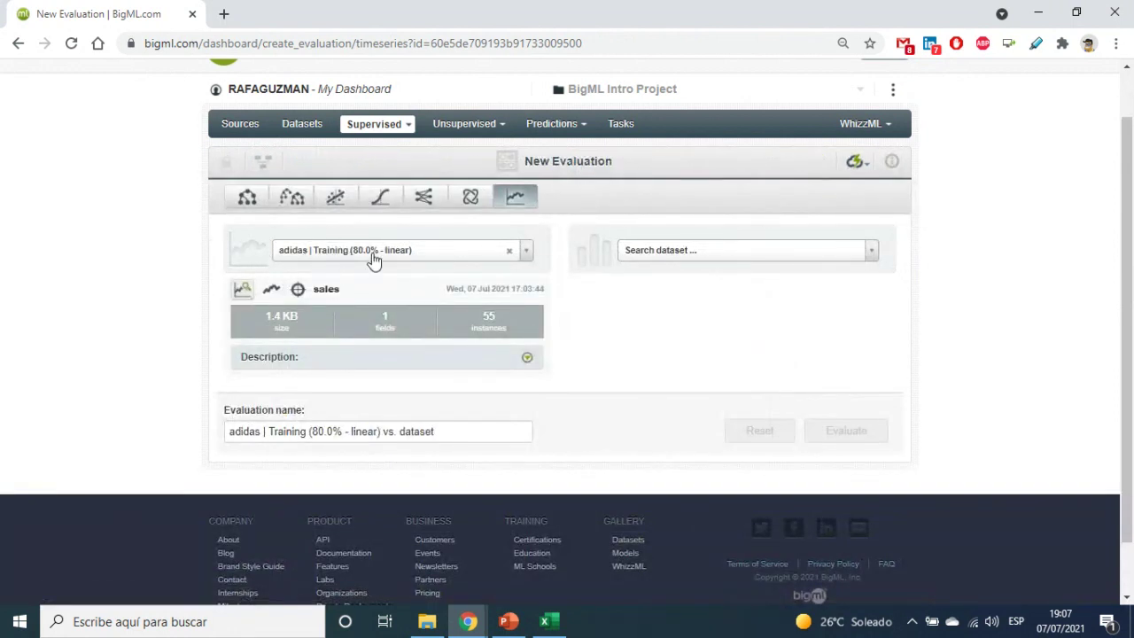
{"action": "left_click", "coordinate": [714, 257]}
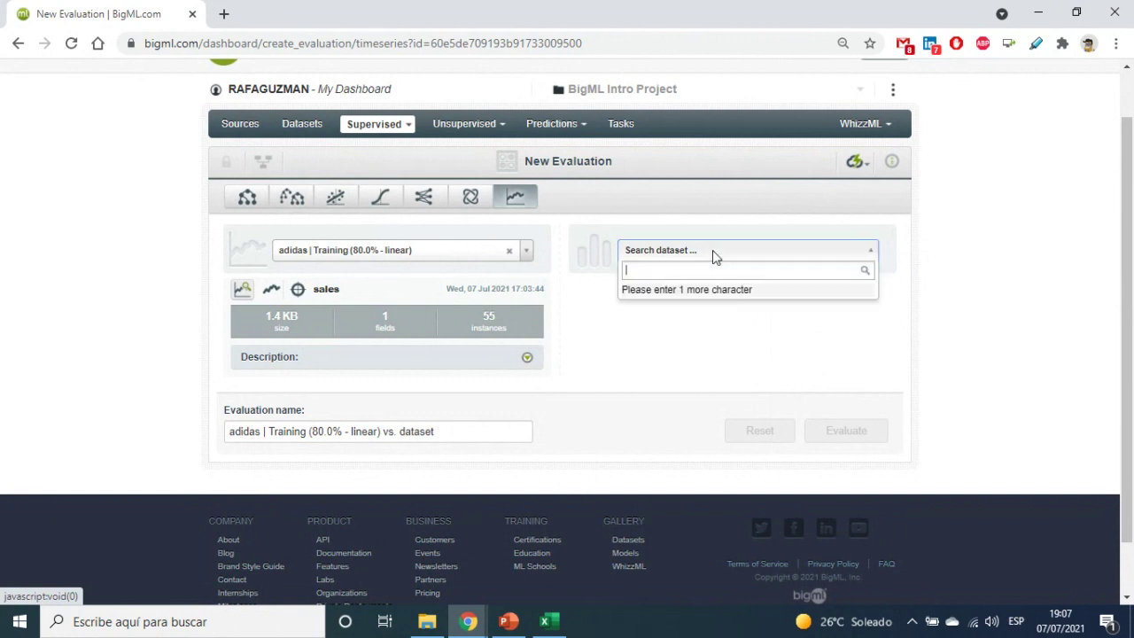
{"action": "type", "text": "adidas"}
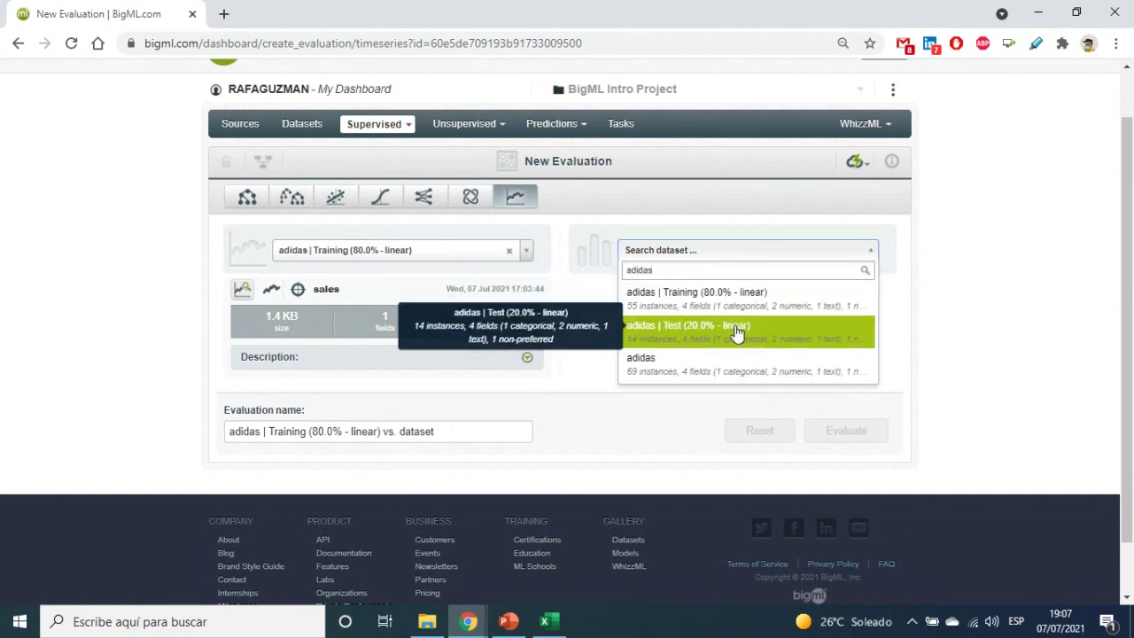
{"action": "left_click", "coordinate": [689, 337]}
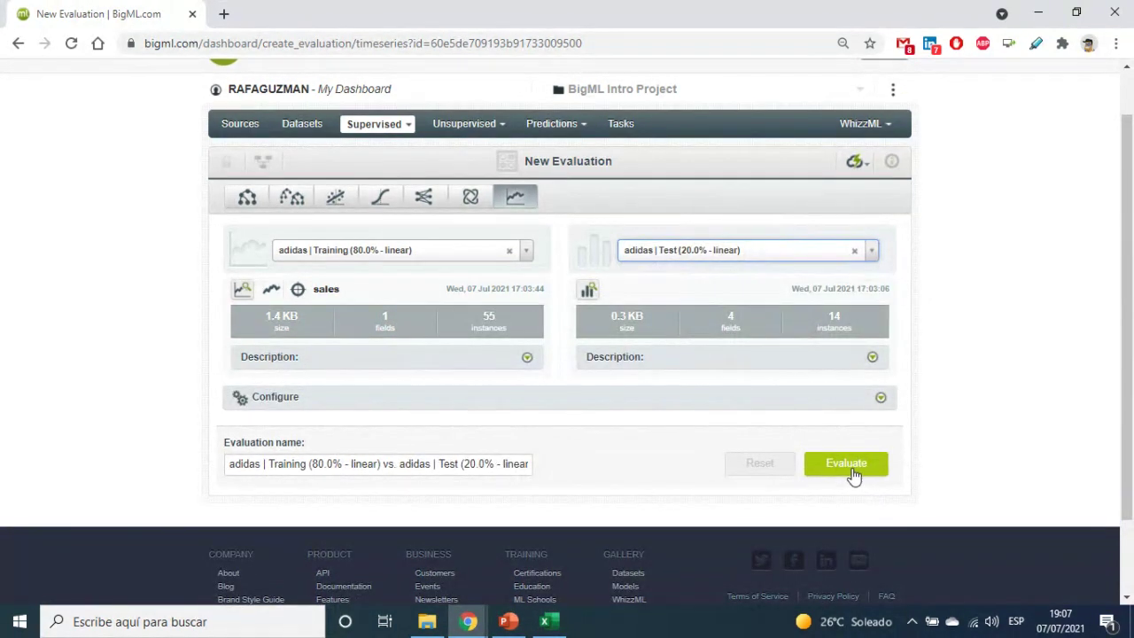
{"action": "left_click", "coordinate": [845, 465]}
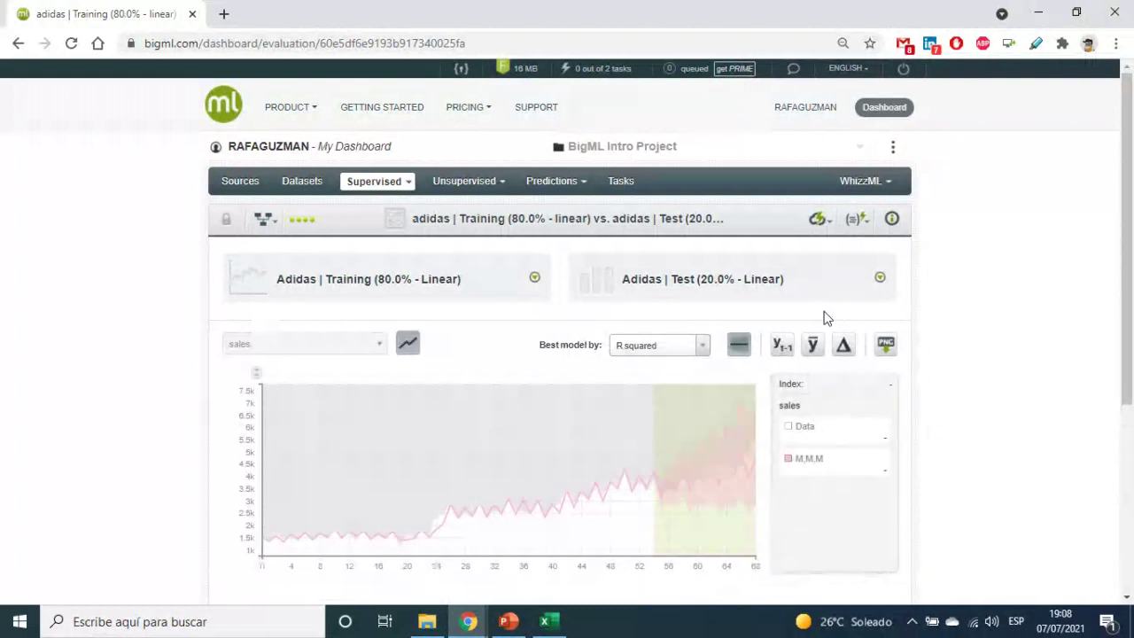
Examine the M,M,M model's forecast over the test period and hide its confidence interval band.
{"action": "scroll", "coordinate": [815, 319], "scroll_direction": "down", "scroll_amount": 2}
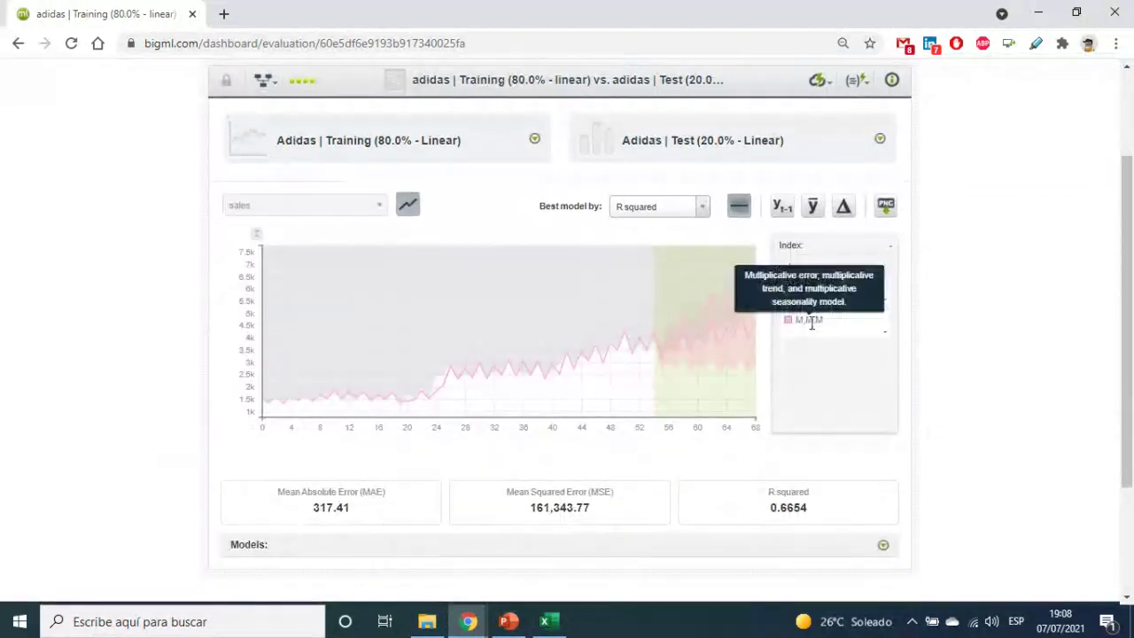
{"action": "mouse_move", "coordinate": [797, 320]}
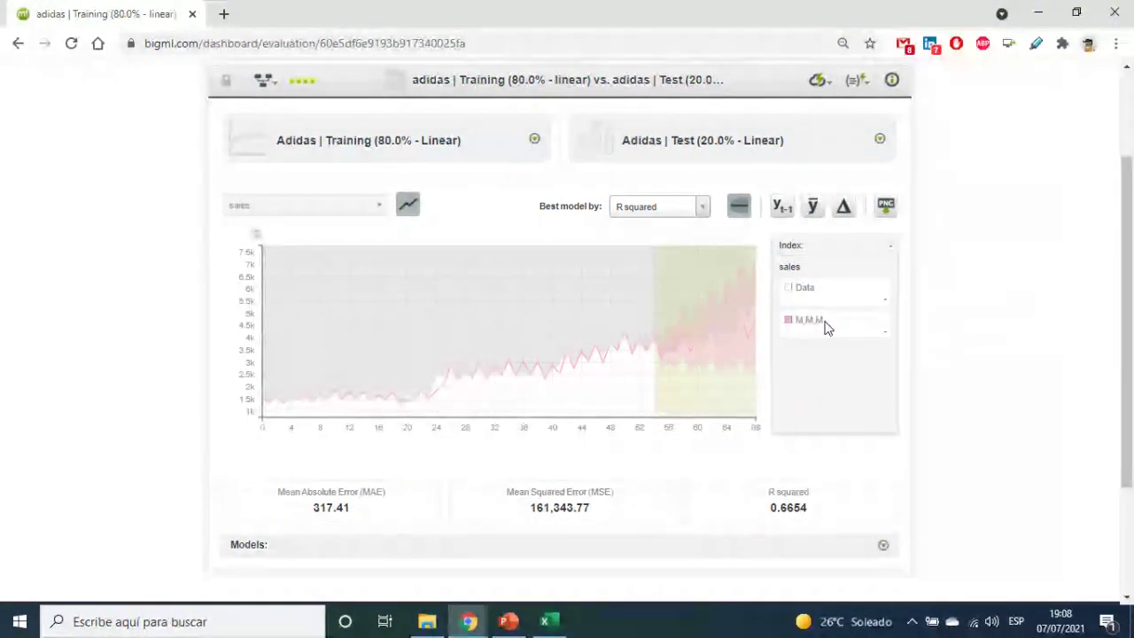
{"action": "left_click_drag", "start_coordinate": [824, 326], "coordinate": [800, 328]}
{"action": "left_click", "coordinate": [808, 322]}
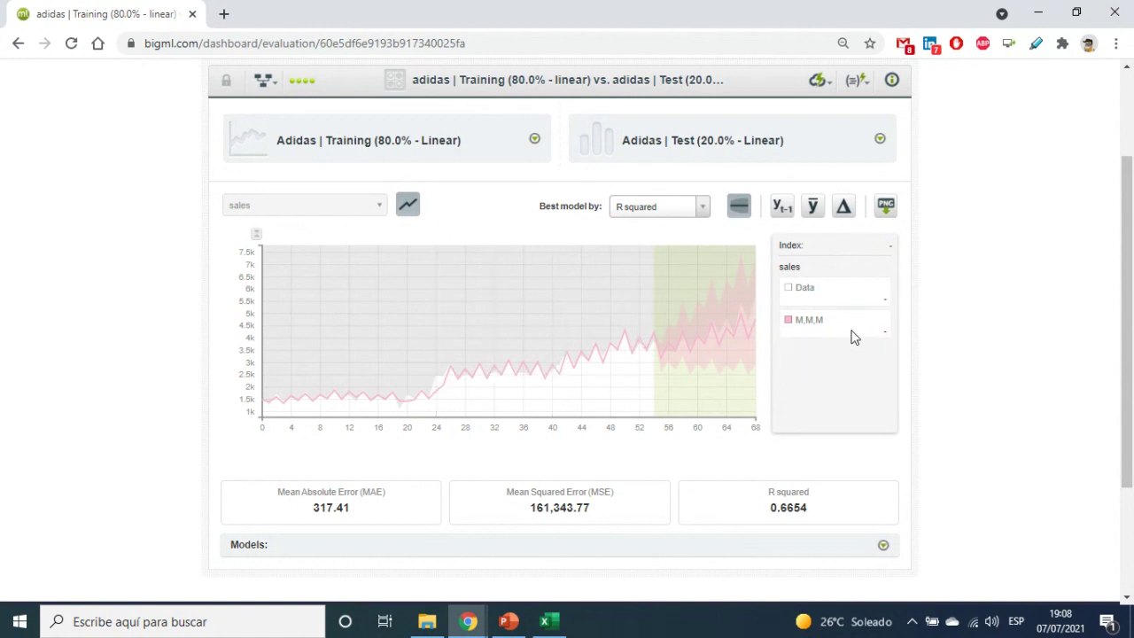
{"action": "left_click", "coordinate": [738, 206]}
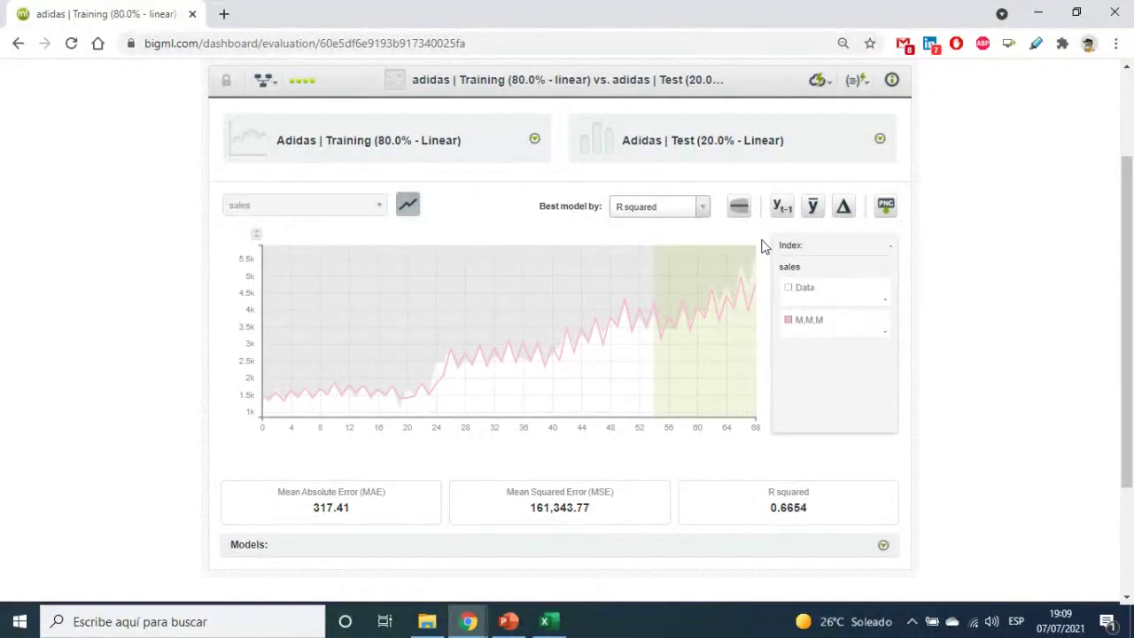
{"action": "scroll", "coordinate": [902, 292], "scroll_direction": "down", "scroll_amount": 2}
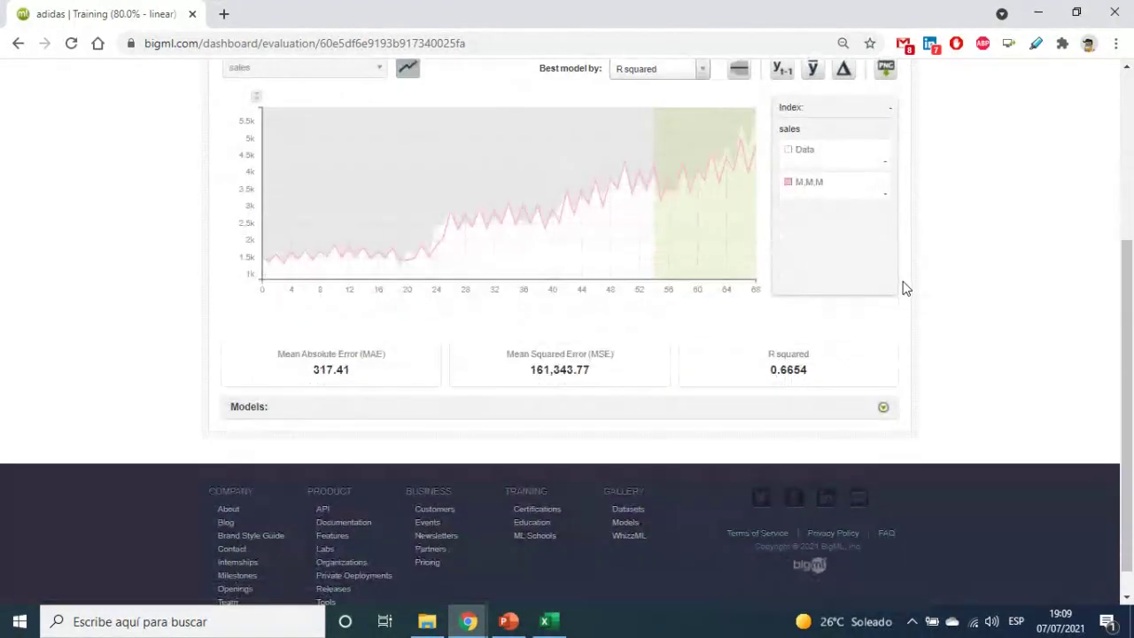
{"action": "scroll", "coordinate": [902, 293], "scroll_direction": "up", "scroll_amount": 2}
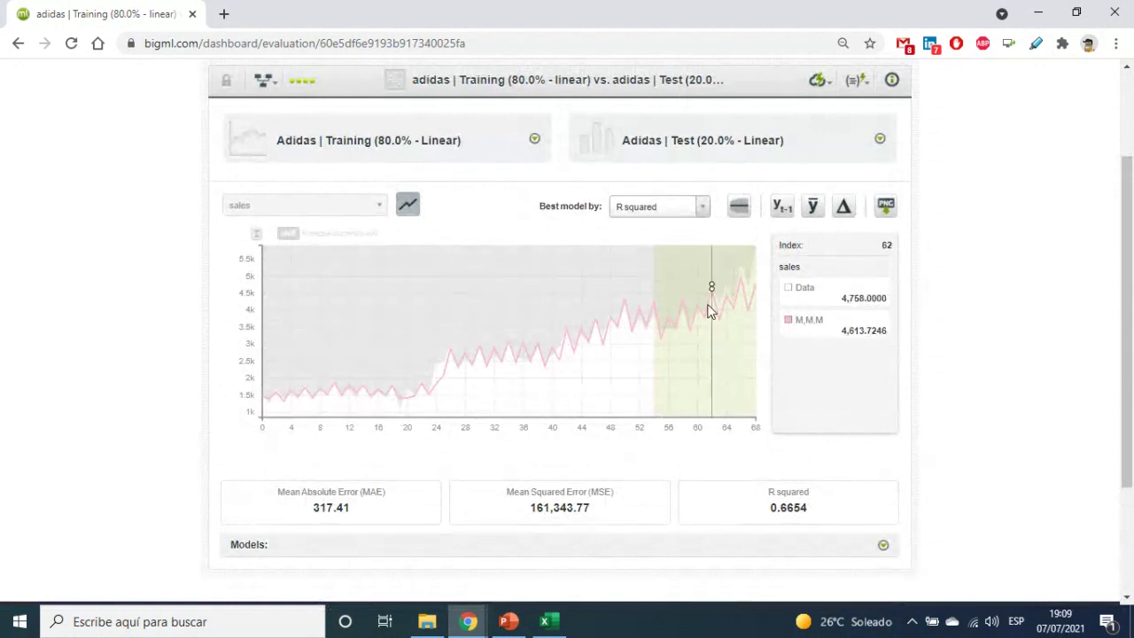
Review the M,M,M model's R squared and mean absolute error in the evaluation.
{"action": "double_click", "coordinate": [781, 507]}
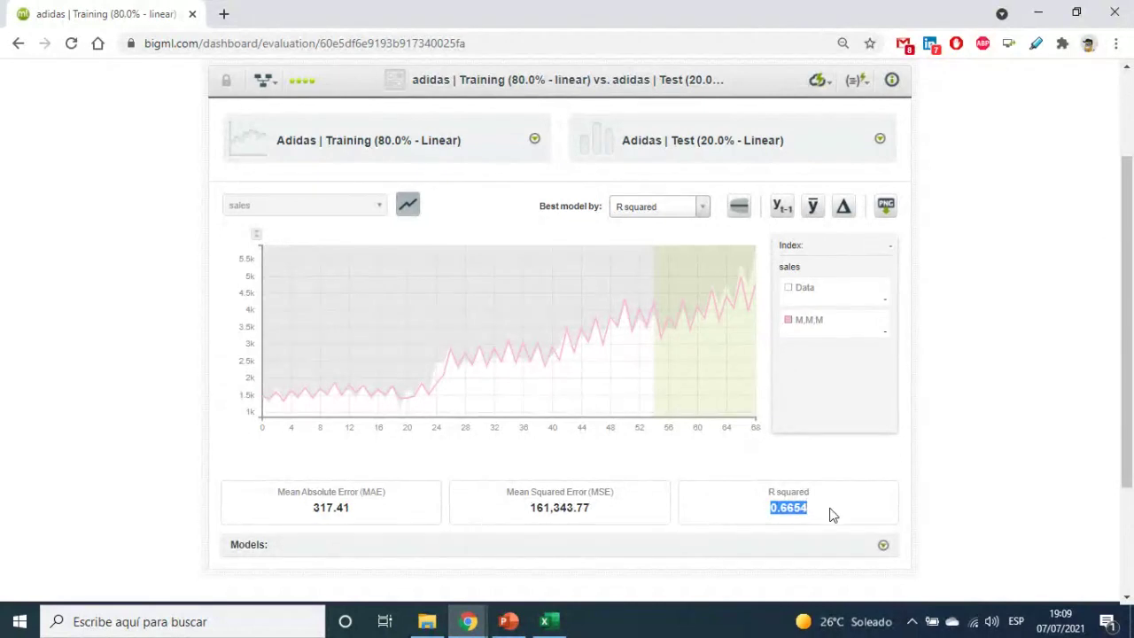
{"action": "left_click", "coordinate": [813, 519]}
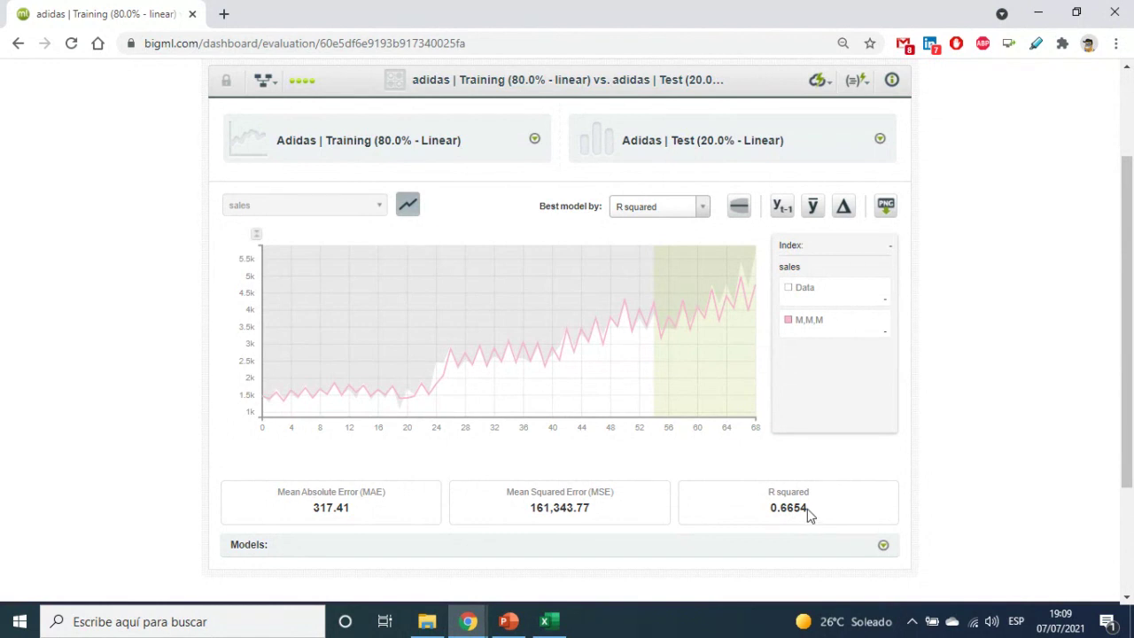
{"action": "left_click_drag", "start_coordinate": [809, 515], "coordinate": [769, 517]}
{"action": "left_click", "coordinate": [317, 511]}
{"action": "left_click", "coordinate": [333, 510]}
{"action": "left_click_drag", "start_coordinate": [325, 511], "coordinate": [311, 517]}
Add the naive, mean and drift benchmark models to the evaluation chart and compare them with M,M,M.
{"action": "mouse_move", "coordinate": [718, 322]}
{"action": "left_click", "coordinate": [782, 211]}
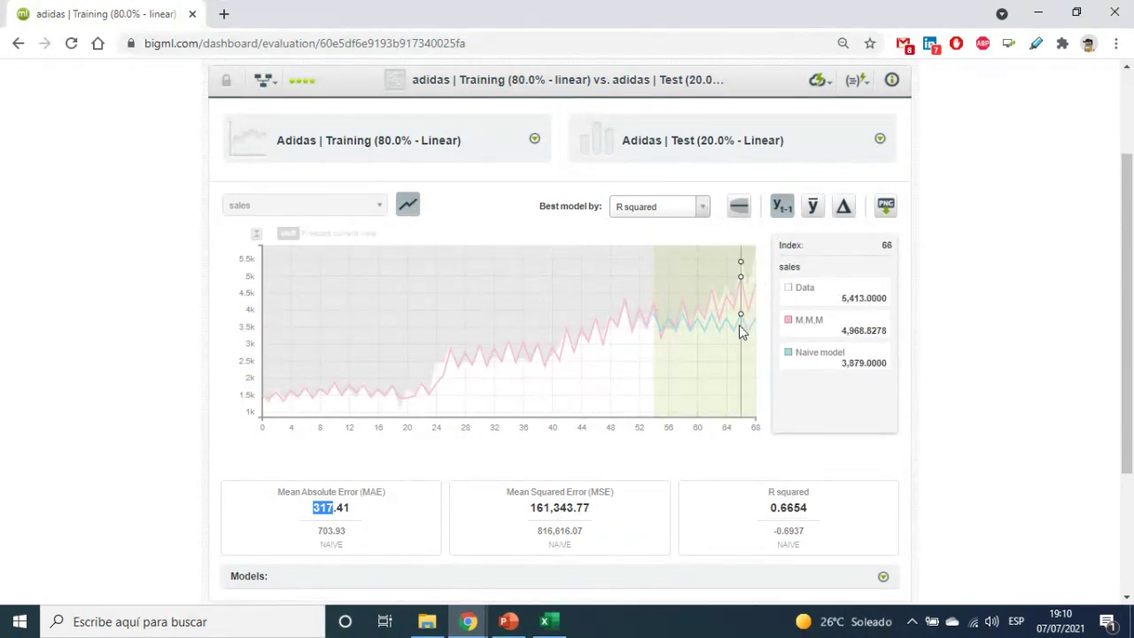
{"action": "left_click", "coordinate": [811, 212]}
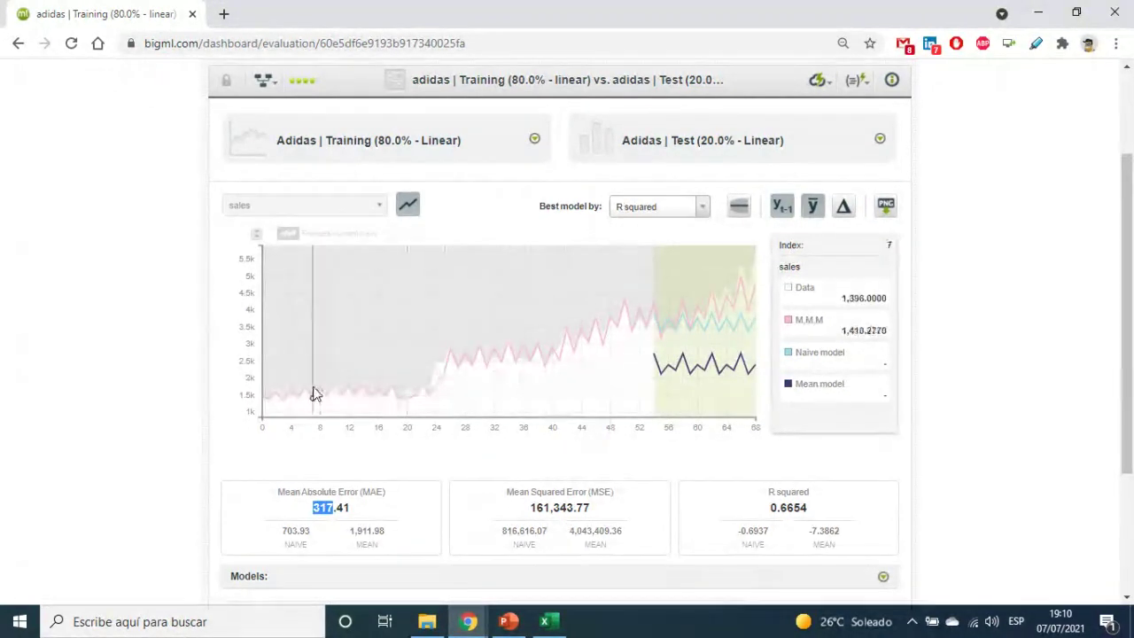
{"action": "left_click", "coordinate": [852, 209]}
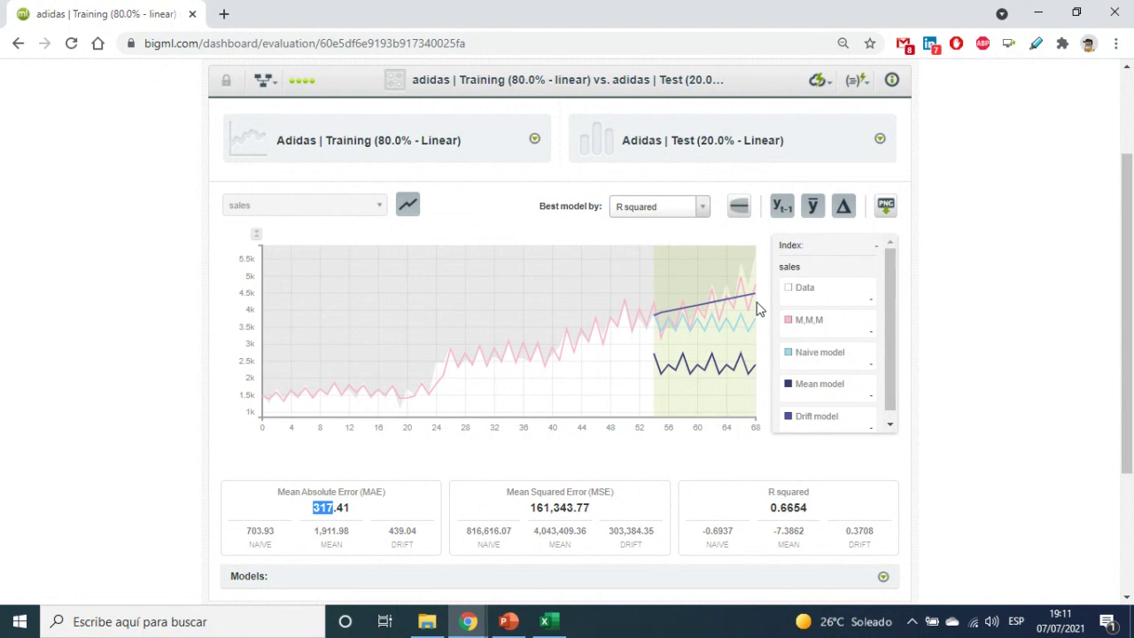
{"action": "scroll", "coordinate": [748, 288], "scroll_direction": "down", "scroll_amount": 2}
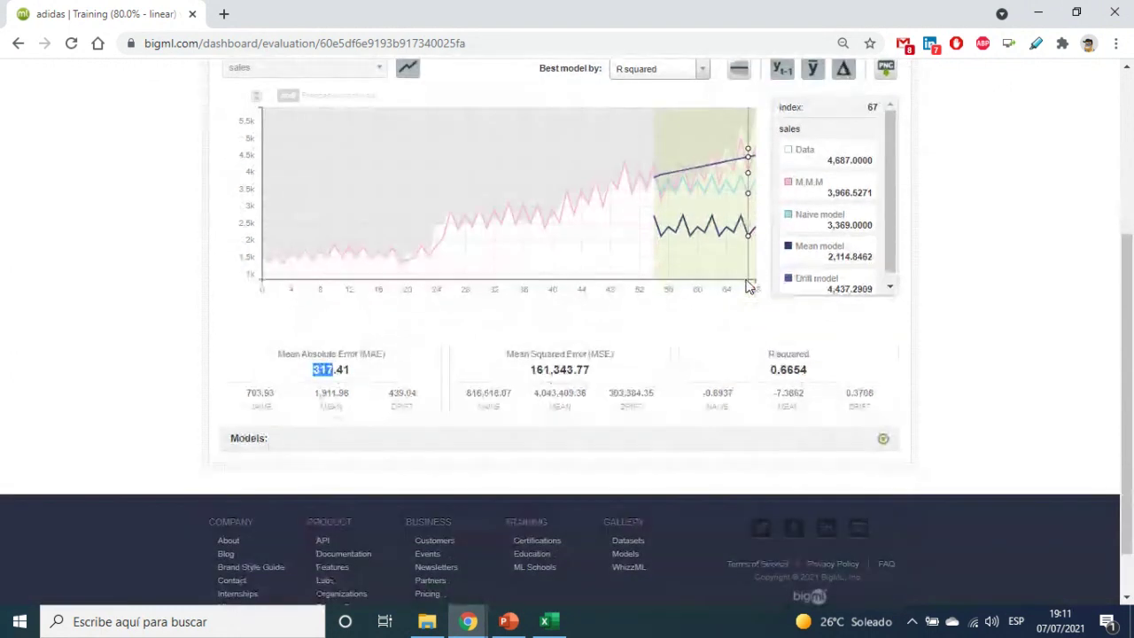
{"action": "scroll", "coordinate": [749, 288], "scroll_direction": "up", "scroll_amount": 2}
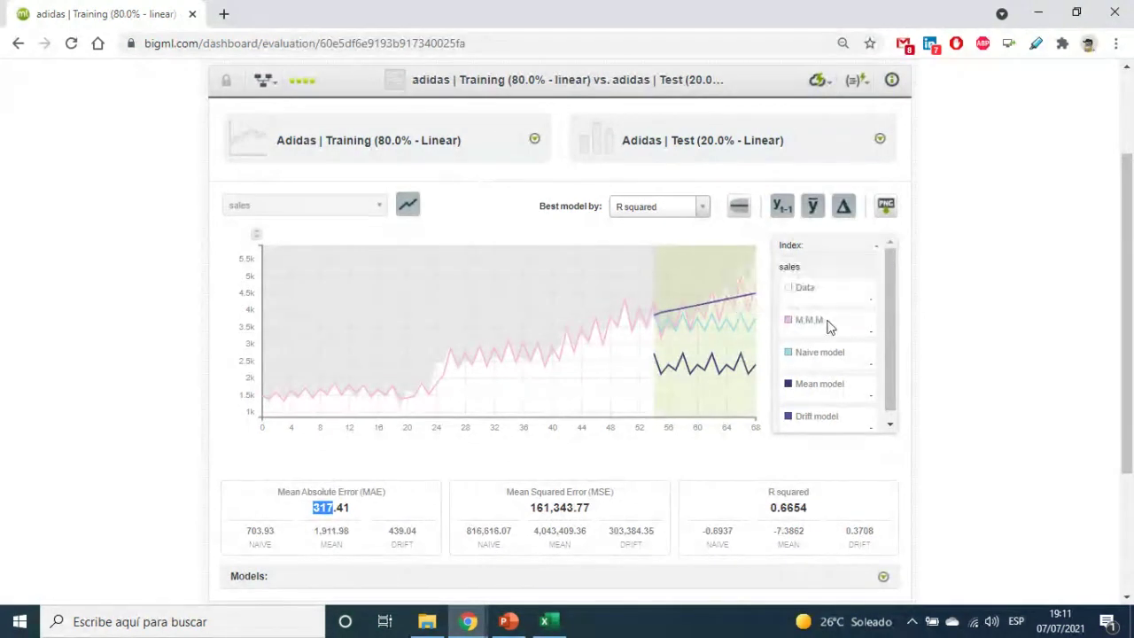
Open the adidas | Training (80.0% - linear) model from the project's time series list.
{"action": "scroll", "coordinate": [824, 332], "scroll_direction": "up", "scroll_amount": 3}
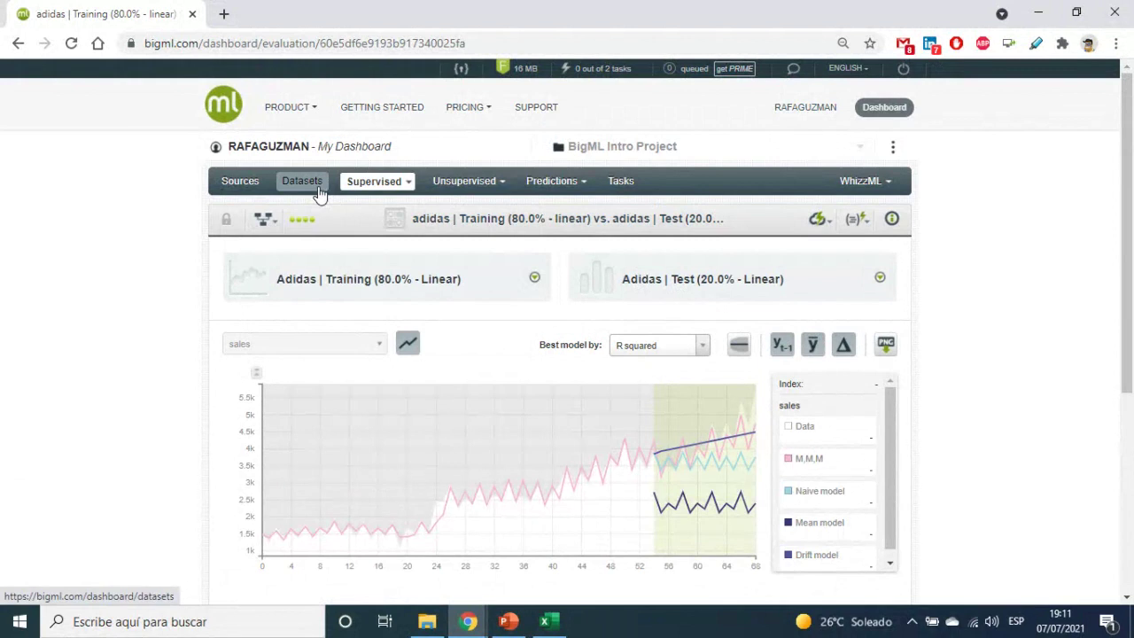
{"action": "left_click", "coordinate": [370, 183]}
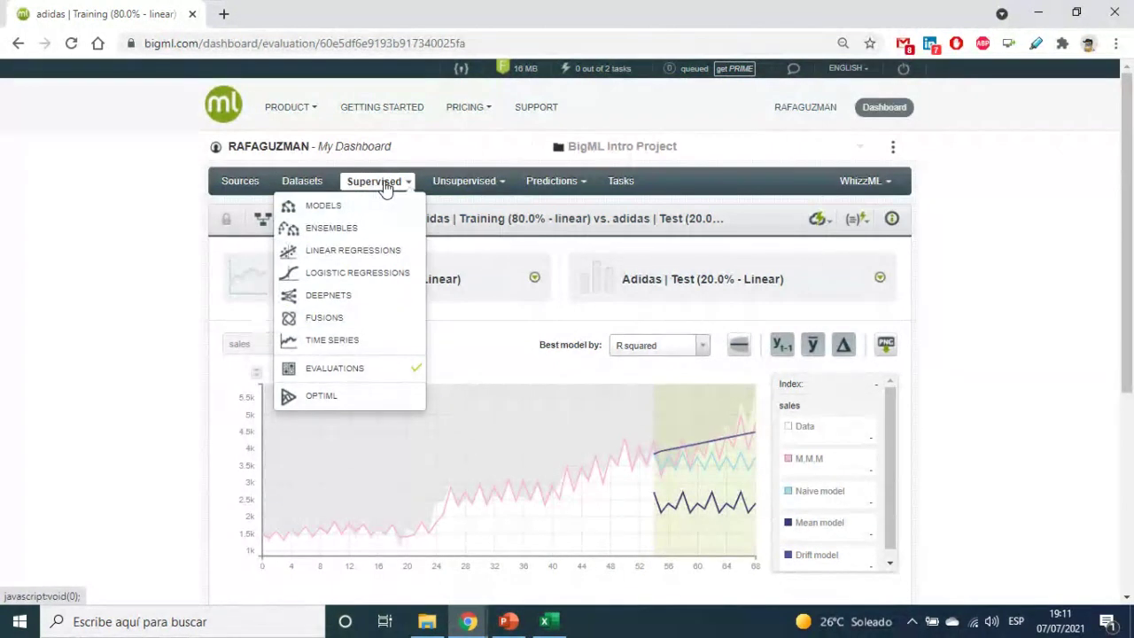
{"action": "left_click", "coordinate": [361, 351]}
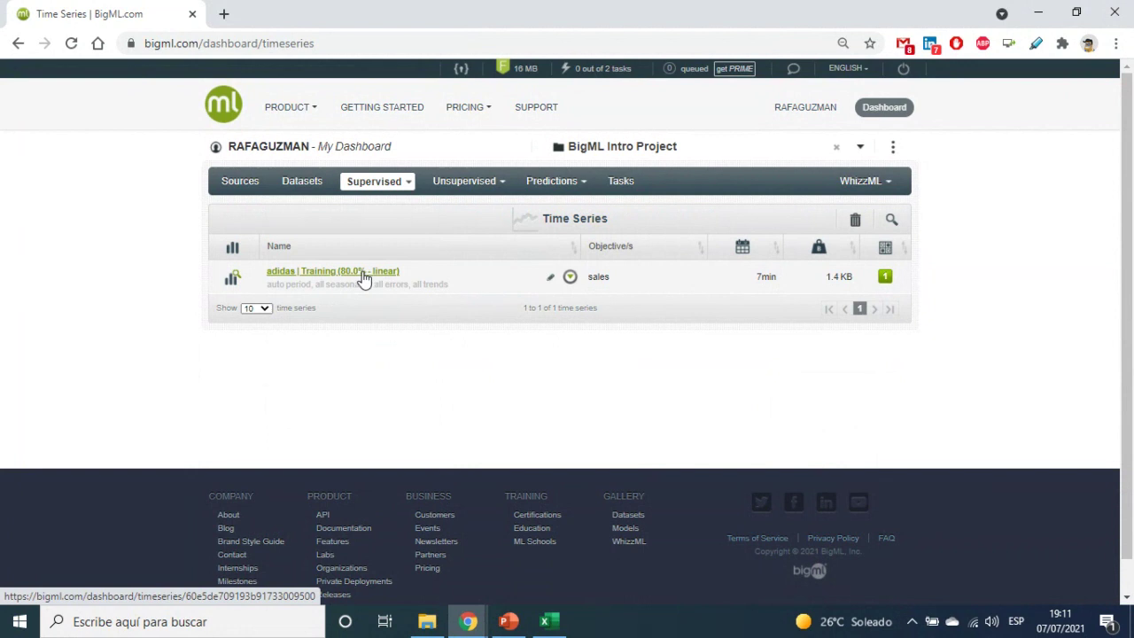
{"action": "left_click", "coordinate": [363, 276]}
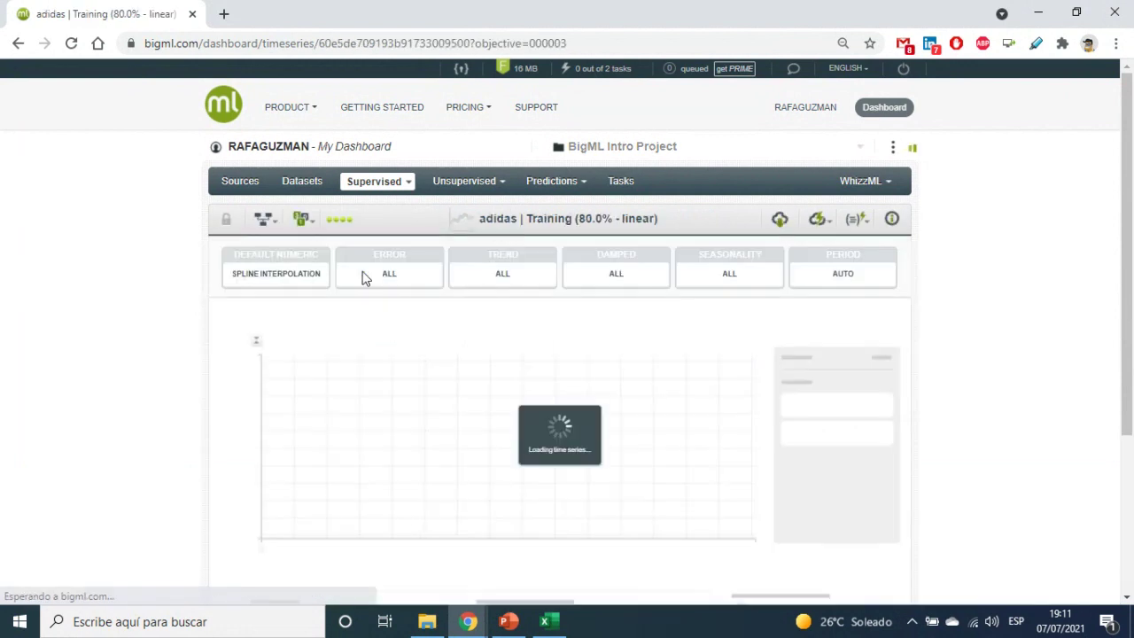
Forecast sales with the A,N,A model by setting the forecast horizon to 13.
{"action": "left_click_drag", "start_coordinate": [1125, 316], "coordinate": [1118, 371]}
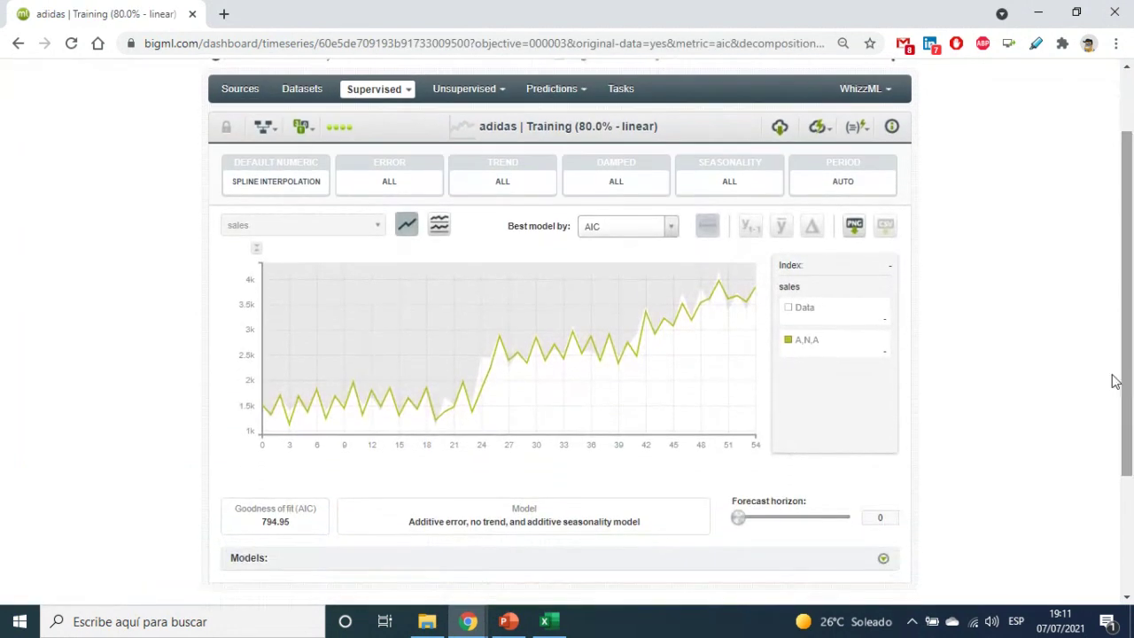
{"action": "left_click", "coordinate": [739, 522]}
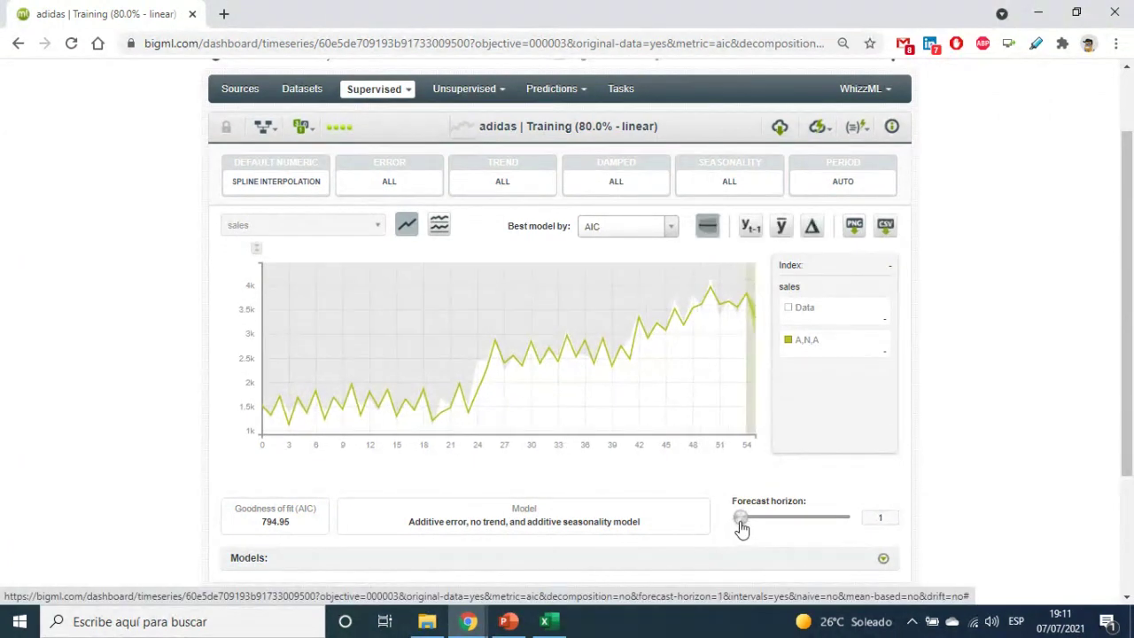
{"action": "left_click_drag", "start_coordinate": [742, 528], "coordinate": [767, 525]}
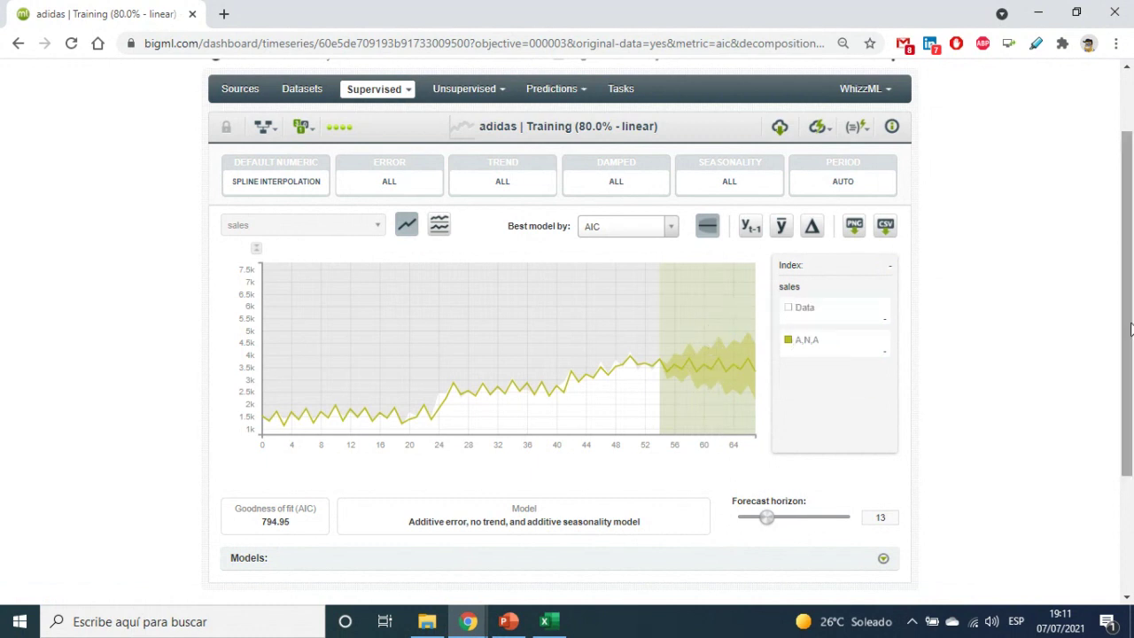
Replace the A,N,A model with the M,M,M model on the forecast chart.
{"action": "scroll", "coordinate": [986, 436], "scroll_direction": "down", "scroll_amount": 3}
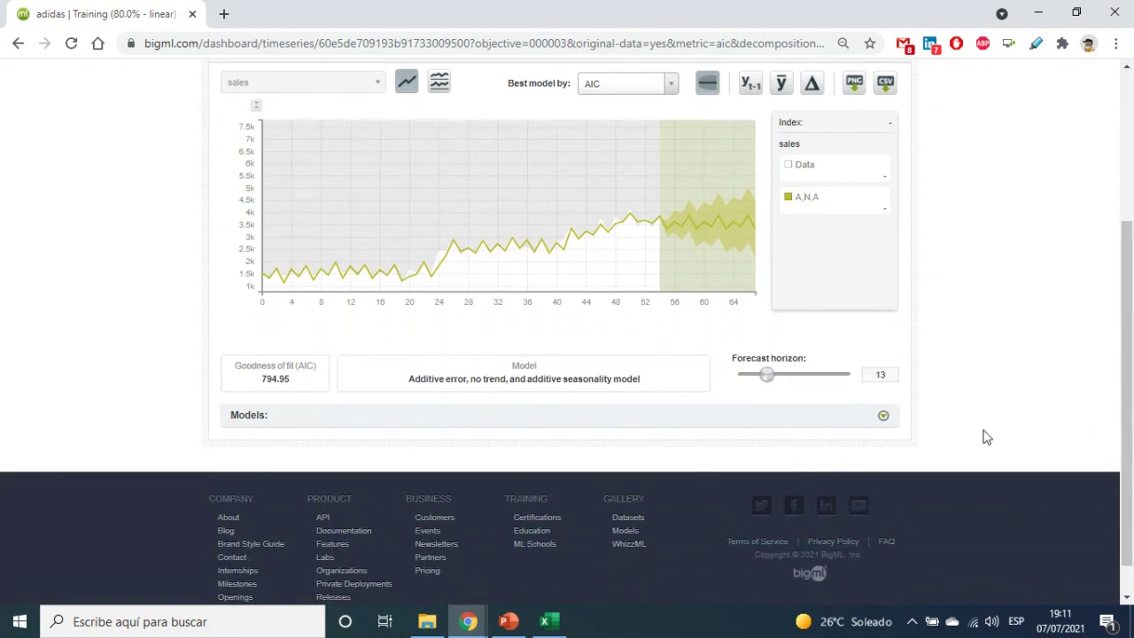
{"action": "left_click", "coordinate": [884, 417]}
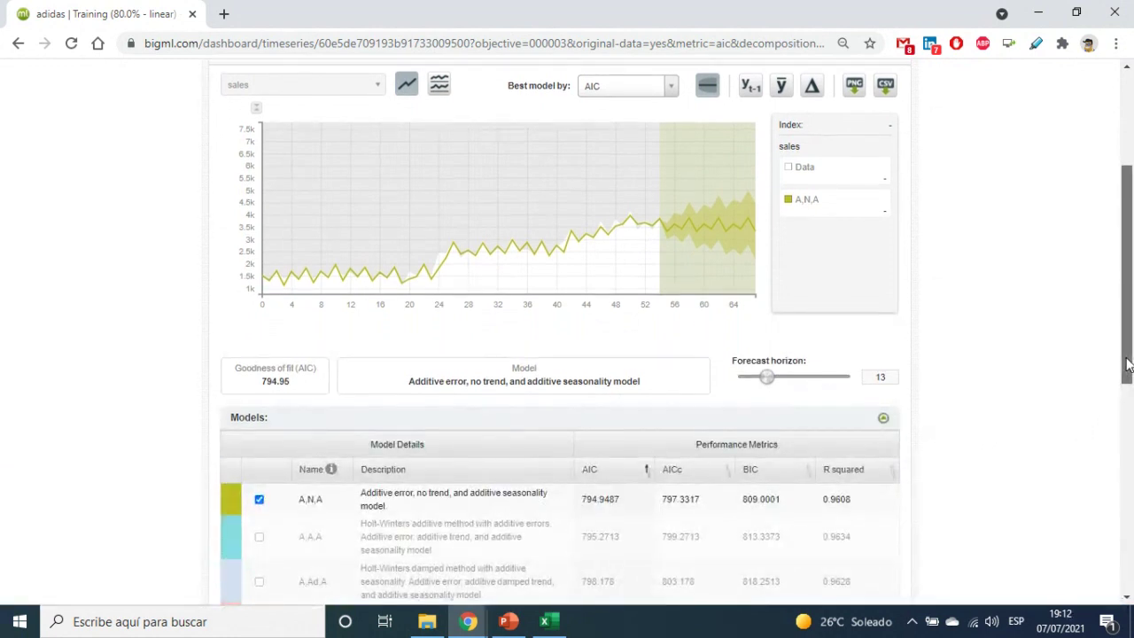
{"action": "left_click_drag", "start_coordinate": [1123, 371], "coordinate": [1123, 464]}
{"action": "left_click", "coordinate": [260, 274]}
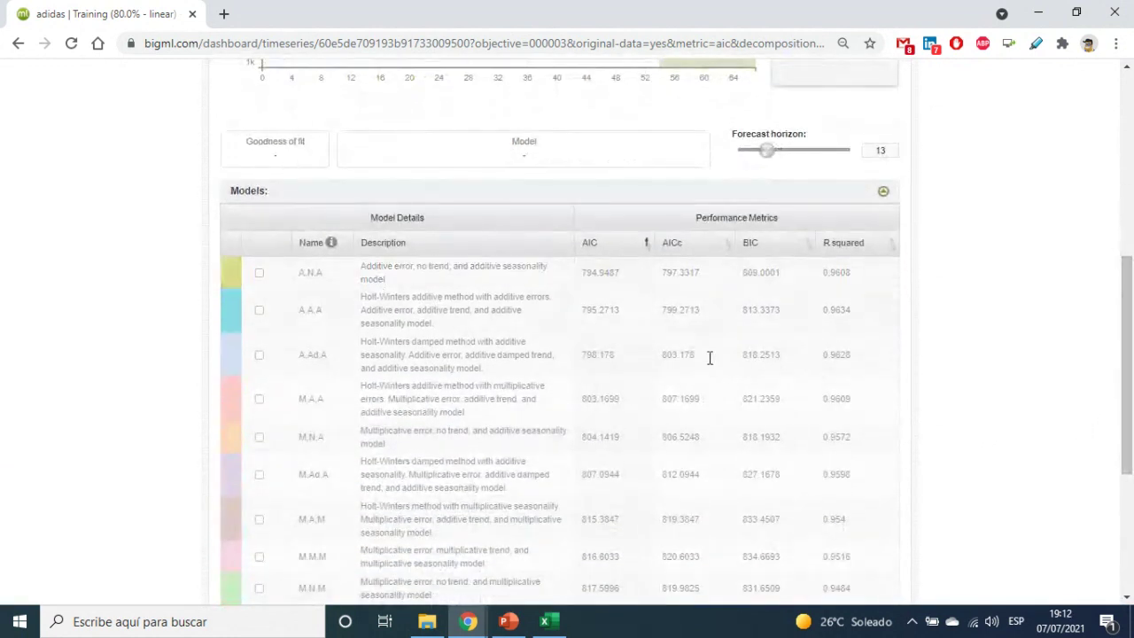
{"action": "left_click_drag", "start_coordinate": [1132, 326], "coordinate": [1018, 400]}
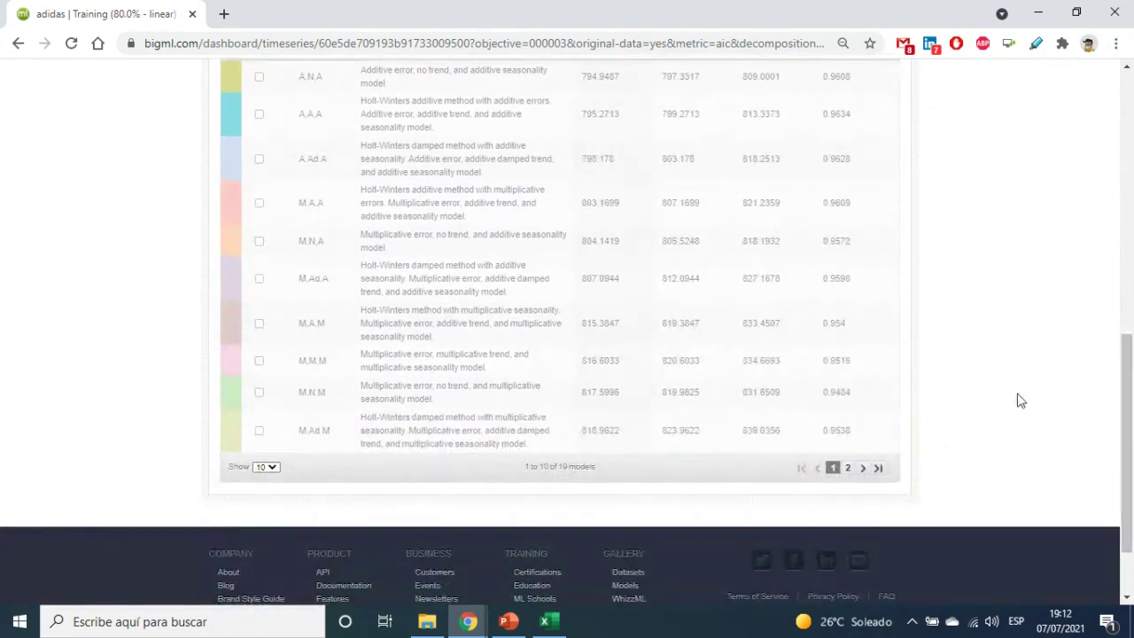
{"action": "left_click", "coordinate": [258, 360]}
{"action": "left_click_drag", "start_coordinate": [1125, 442], "coordinate": [1123, 271]}
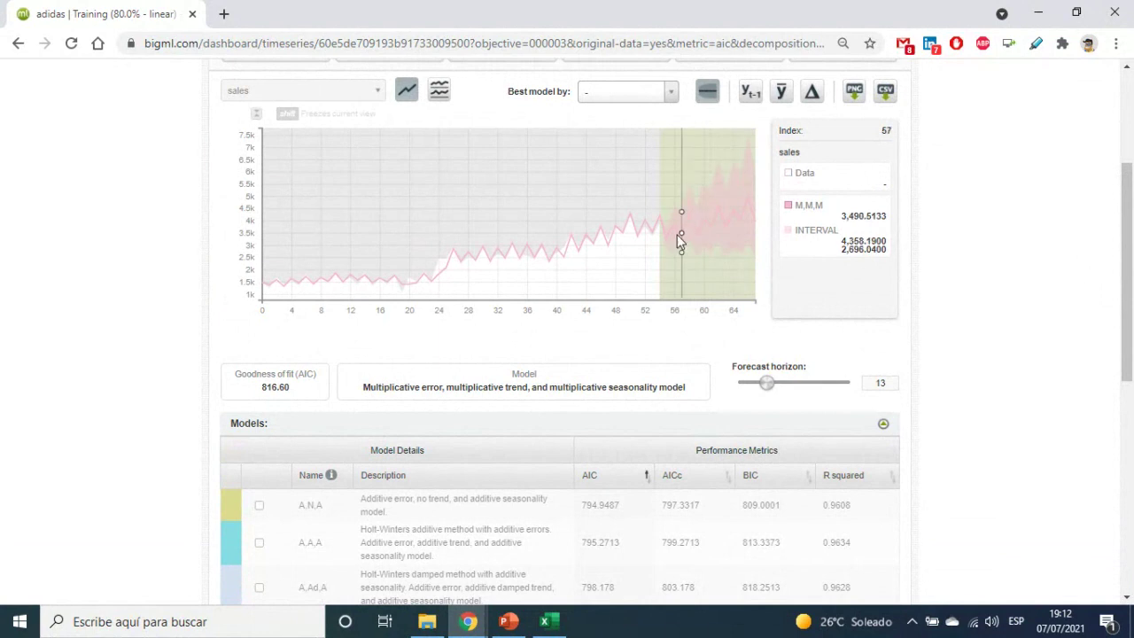
Hide and restore the M,M,M forecast's error interval, and set the forecast horizon to 15.
{"action": "left_click", "coordinate": [707, 94]}
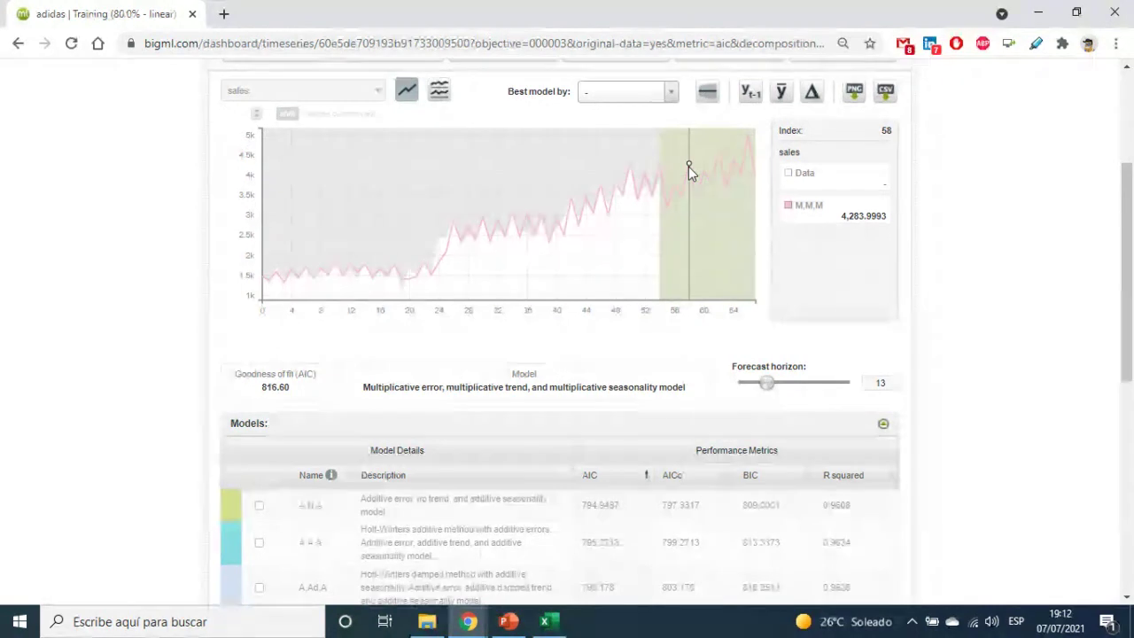
{"action": "left_click", "coordinate": [708, 94]}
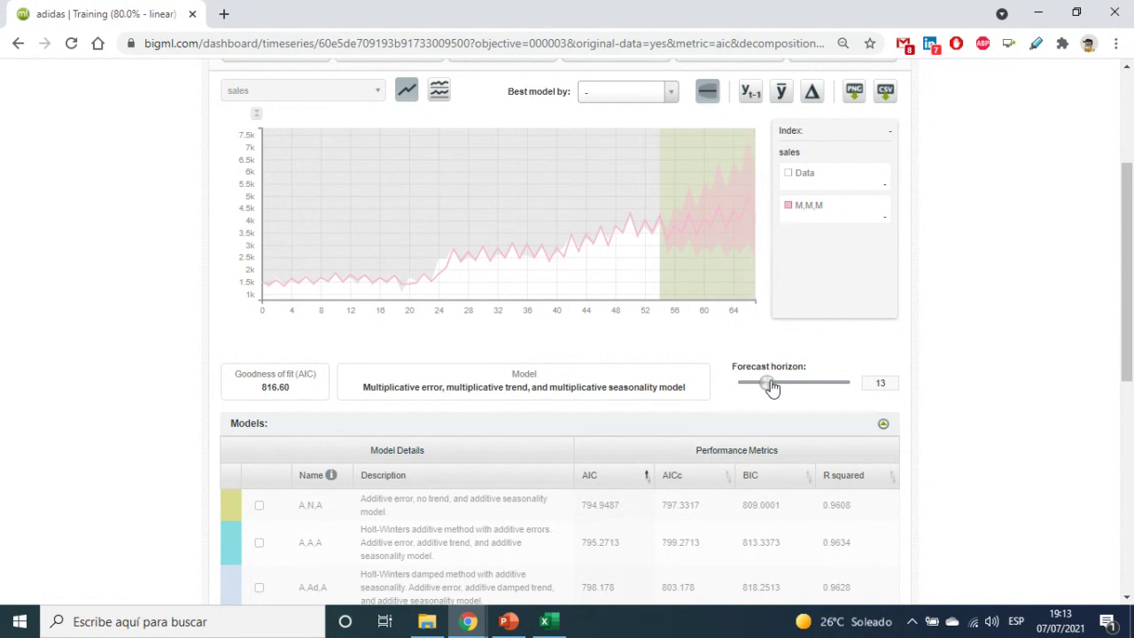
{"action": "left_click_drag", "start_coordinate": [796, 390], "coordinate": [848, 392]}
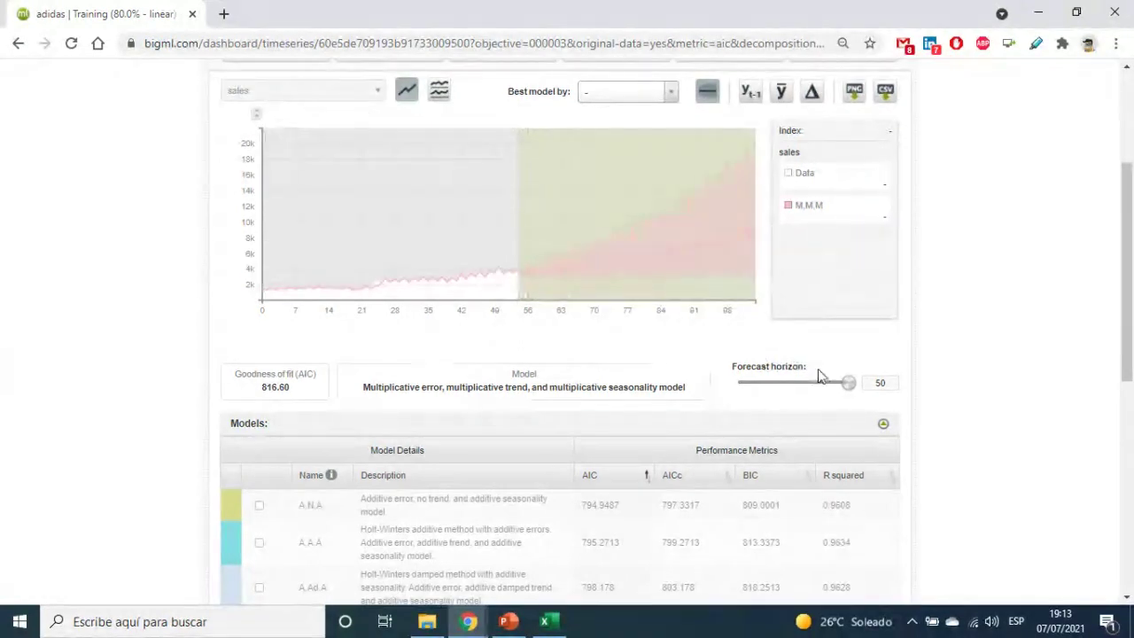
{"action": "left_click", "coordinate": [767, 393]}
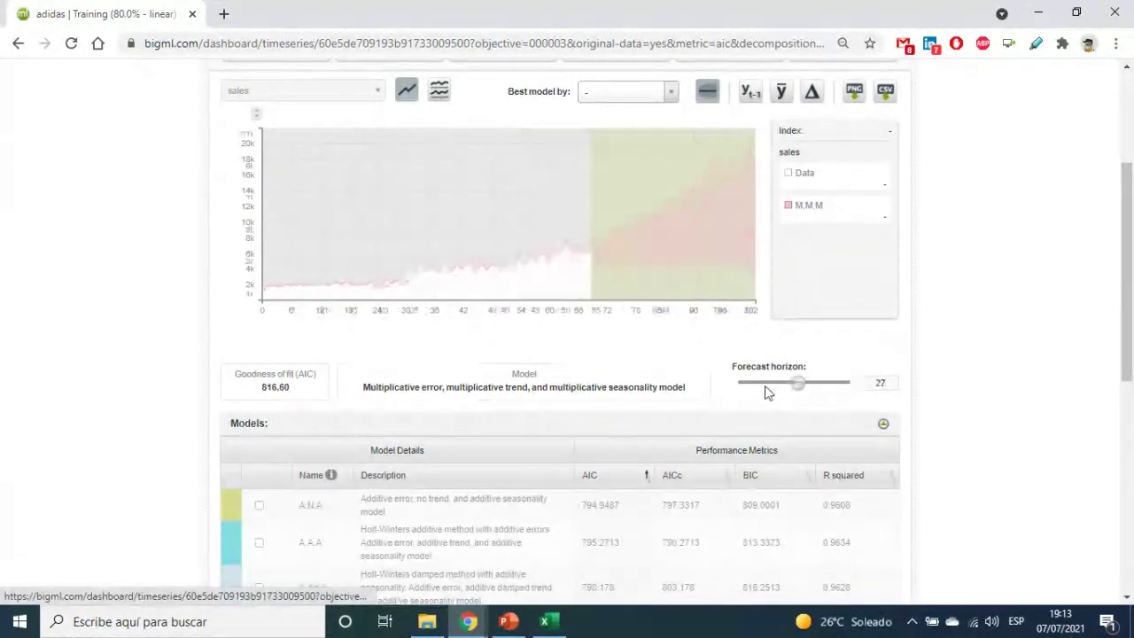
{"action": "left_click_drag", "start_coordinate": [767, 393], "coordinate": [766, 393]}
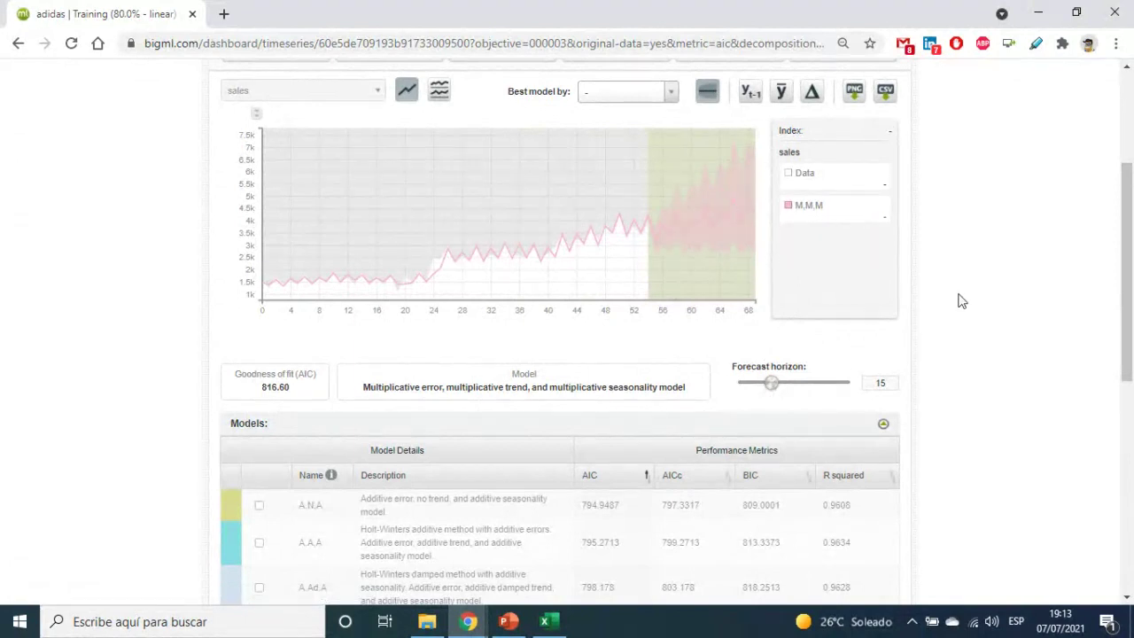
Upload 4. new house sold 1963-2016.xls from the 4. Time Series BigML - ej 2 folder as a new source.
{"action": "scroll", "coordinate": [963, 301], "scroll_direction": "down", "scroll_amount": 3}
{"action": "scroll", "coordinate": [968, 301], "scroll_direction": "up", "scroll_amount": 6}
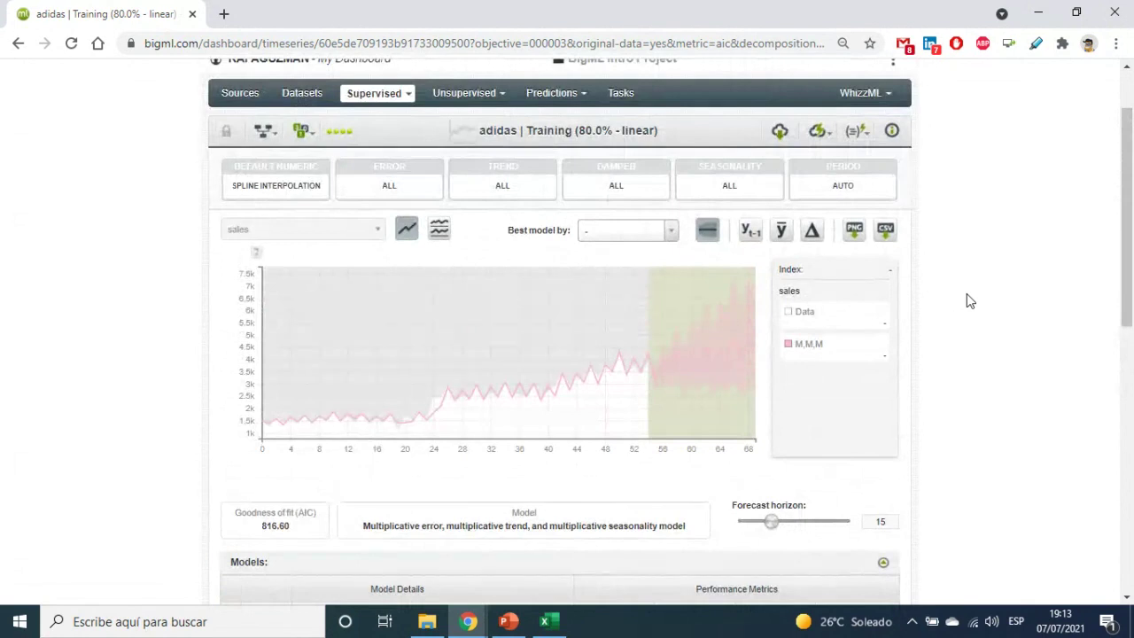
{"action": "scroll", "coordinate": [972, 300], "scroll_direction": "up", "scroll_amount": 1}
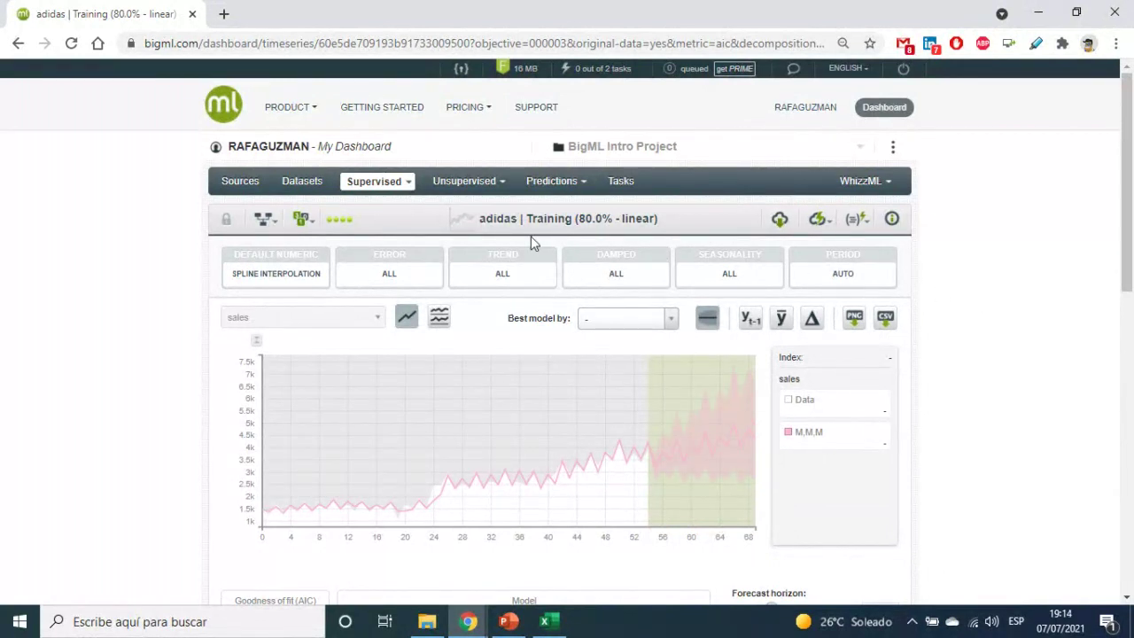
{"action": "left_click", "coordinate": [229, 183]}
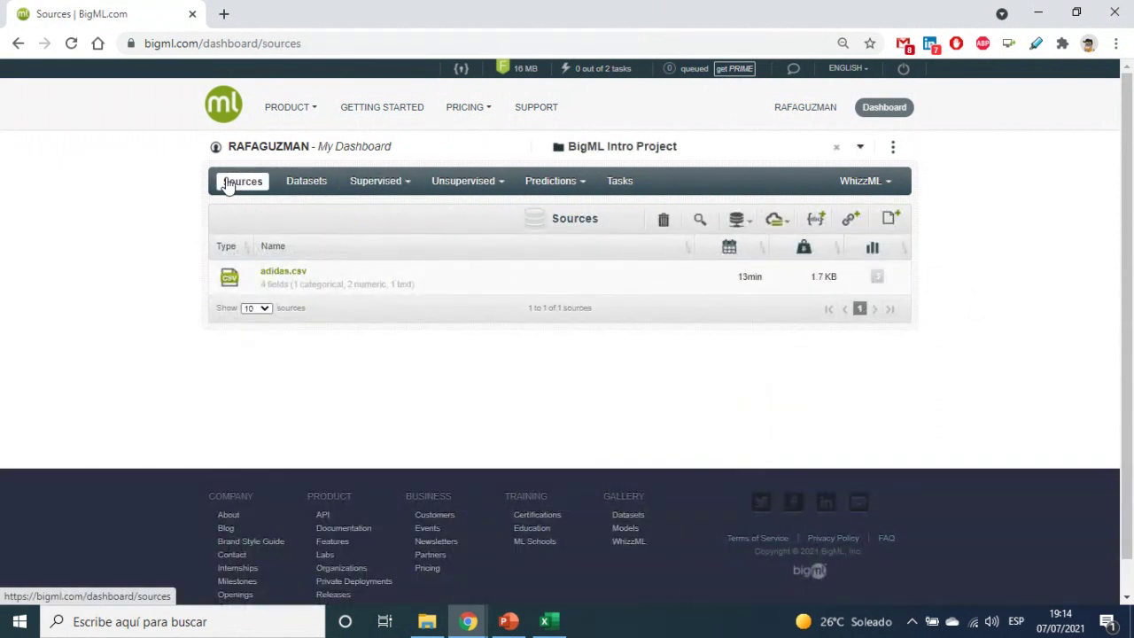
{"action": "left_click", "coordinate": [890, 218]}
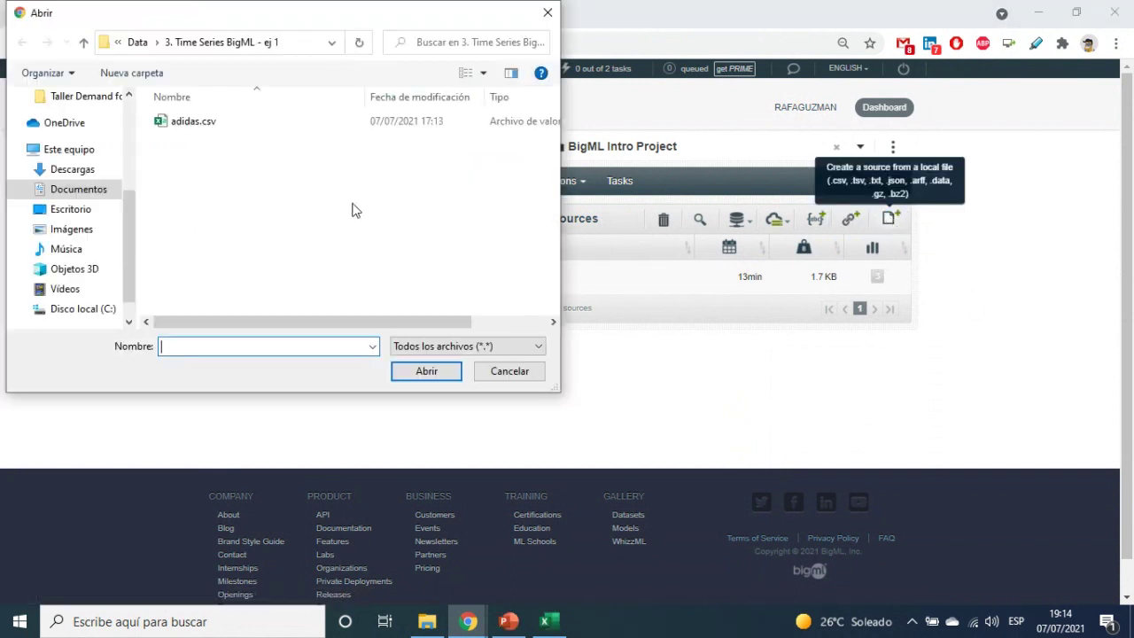
{"action": "left_click", "coordinate": [139, 44]}
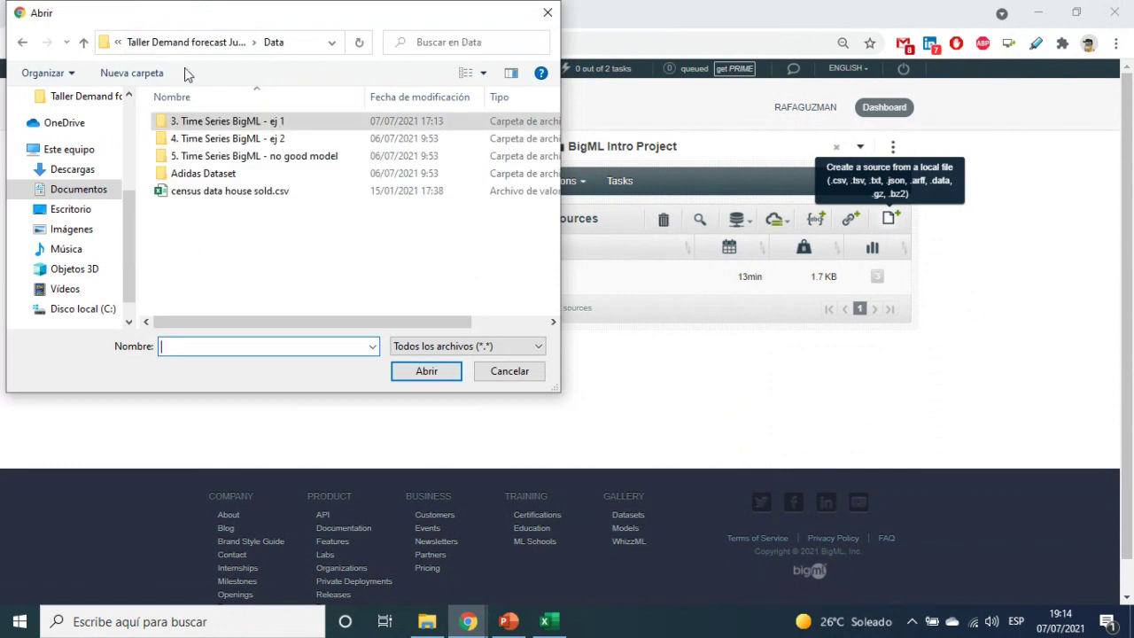
{"action": "double_click", "coordinate": [235, 138]}
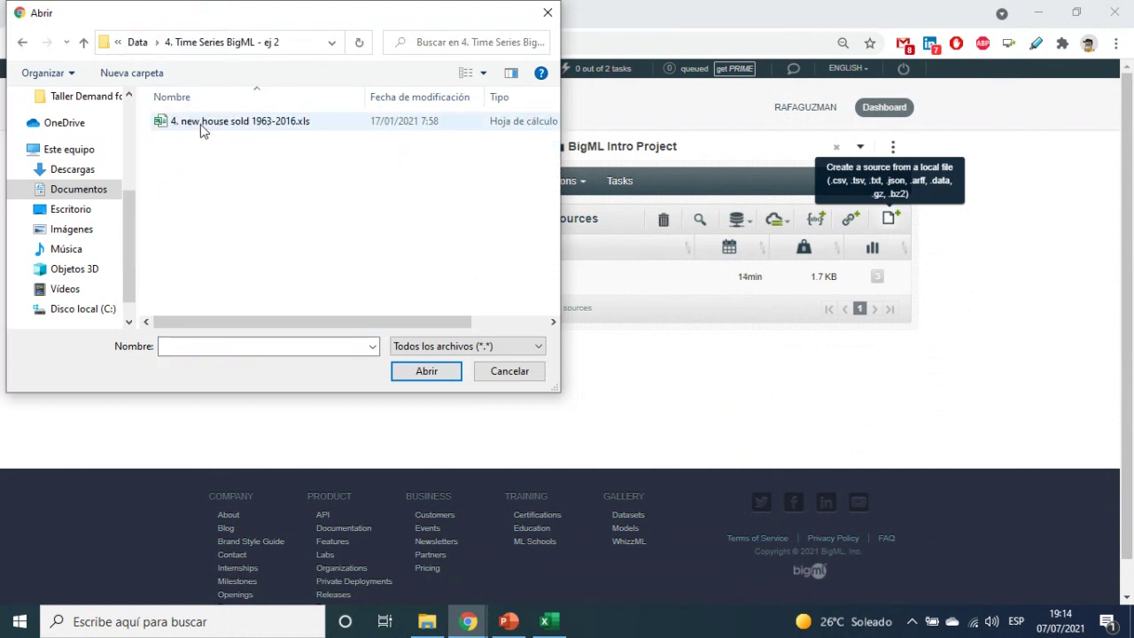
{"action": "left_click", "coordinate": [272, 129]}
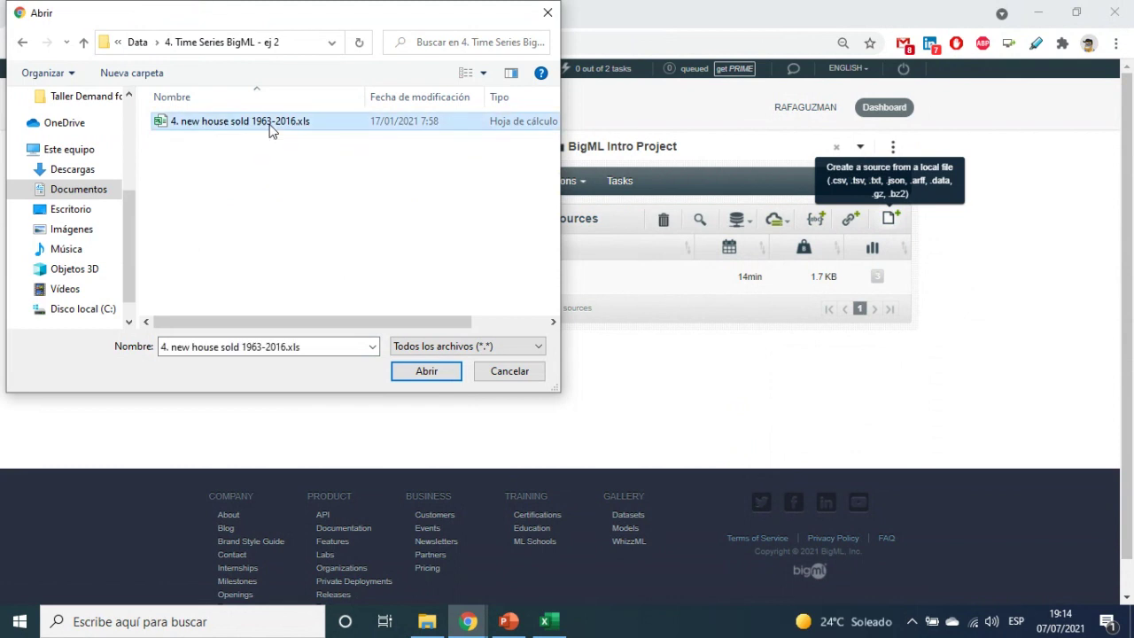
{"action": "double_click", "coordinate": [272, 130]}
{"action": "mouse_move", "coordinate": [273, 132]}
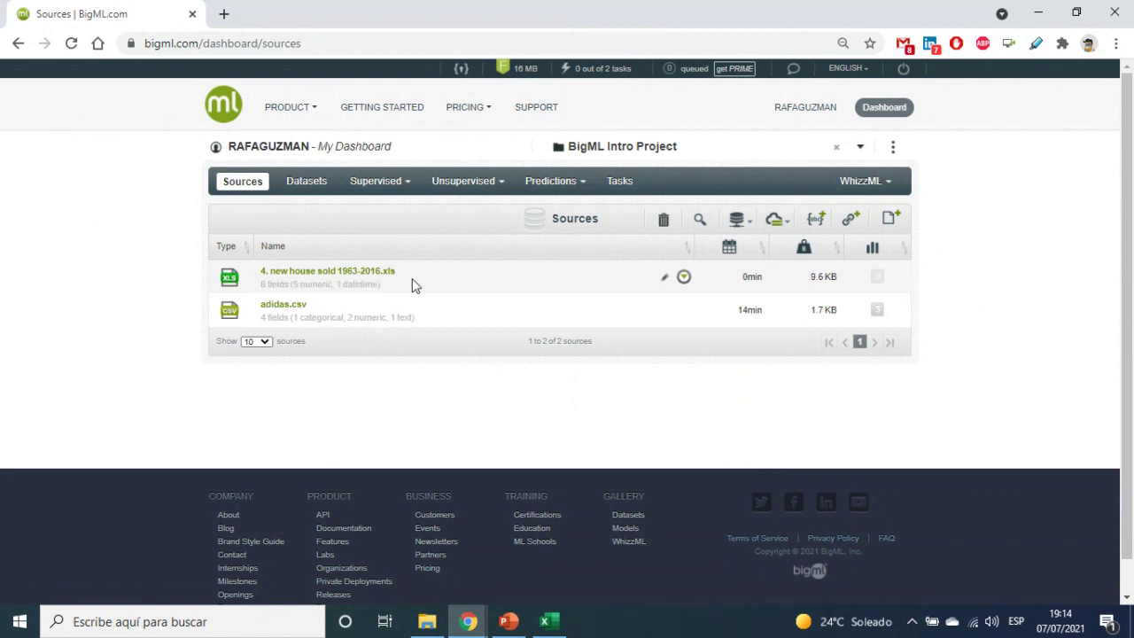
Create a 1-click dataset from the 4. new house sold 1963-2016.xls source and show the project's datasets.
{"action": "left_click", "coordinate": [684, 278]}
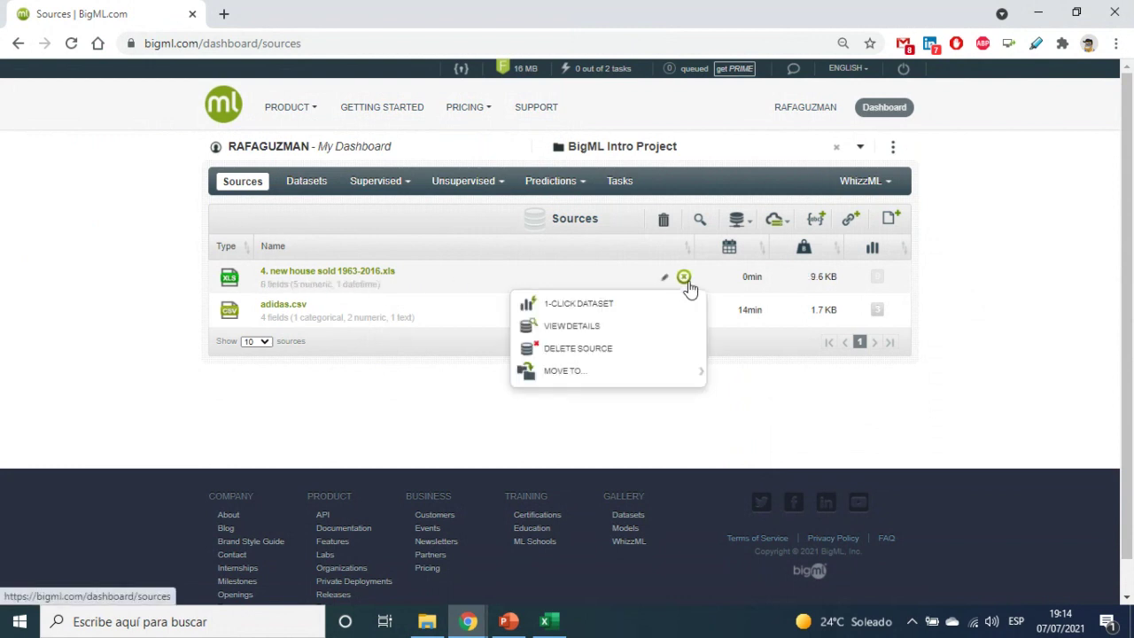
{"action": "left_click", "coordinate": [634, 304]}
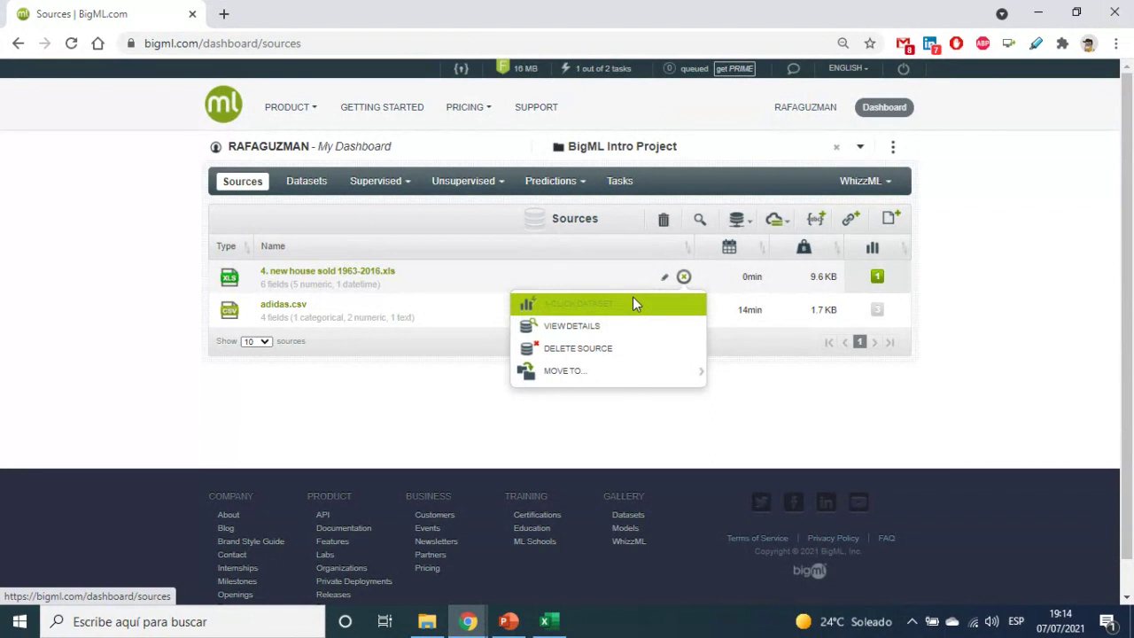
{"action": "left_click", "coordinate": [286, 182]}
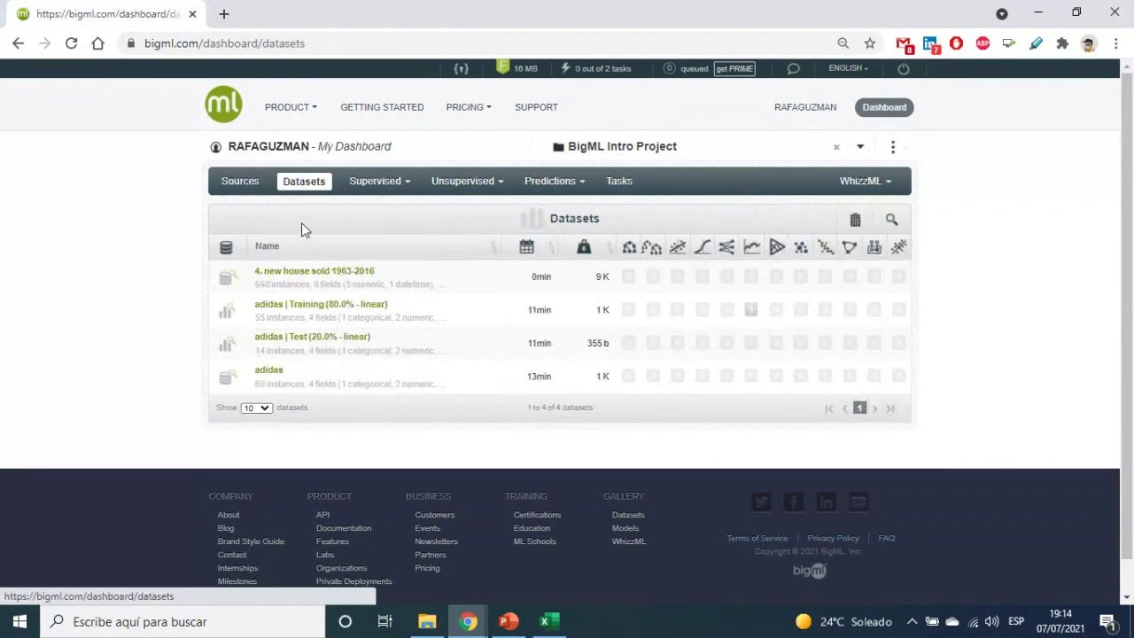
Open the 4. new house sold 1963-2016 dataset and select house_sold as its objective field.
{"action": "left_click", "coordinate": [328, 275]}
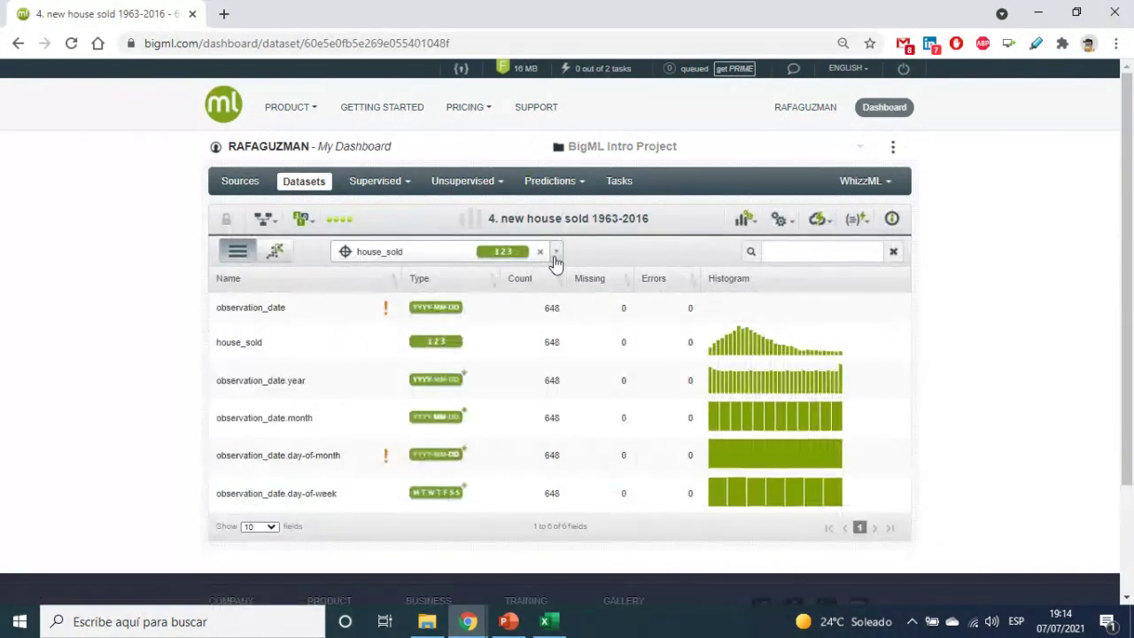
{"action": "left_click", "coordinate": [557, 254]}
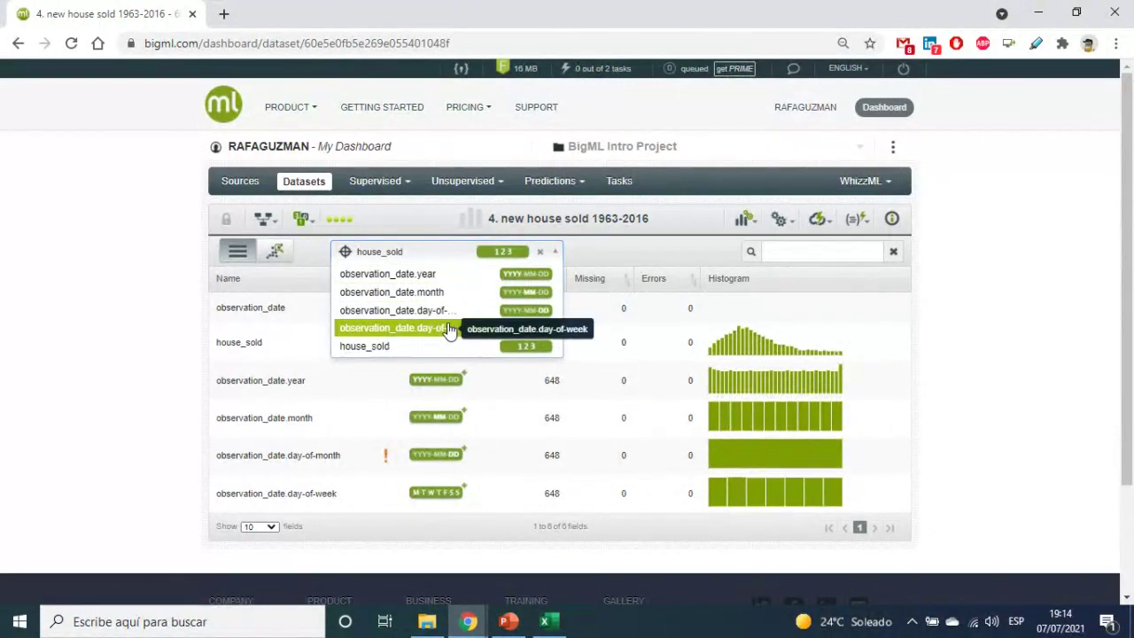
{"action": "left_click", "coordinate": [383, 346]}
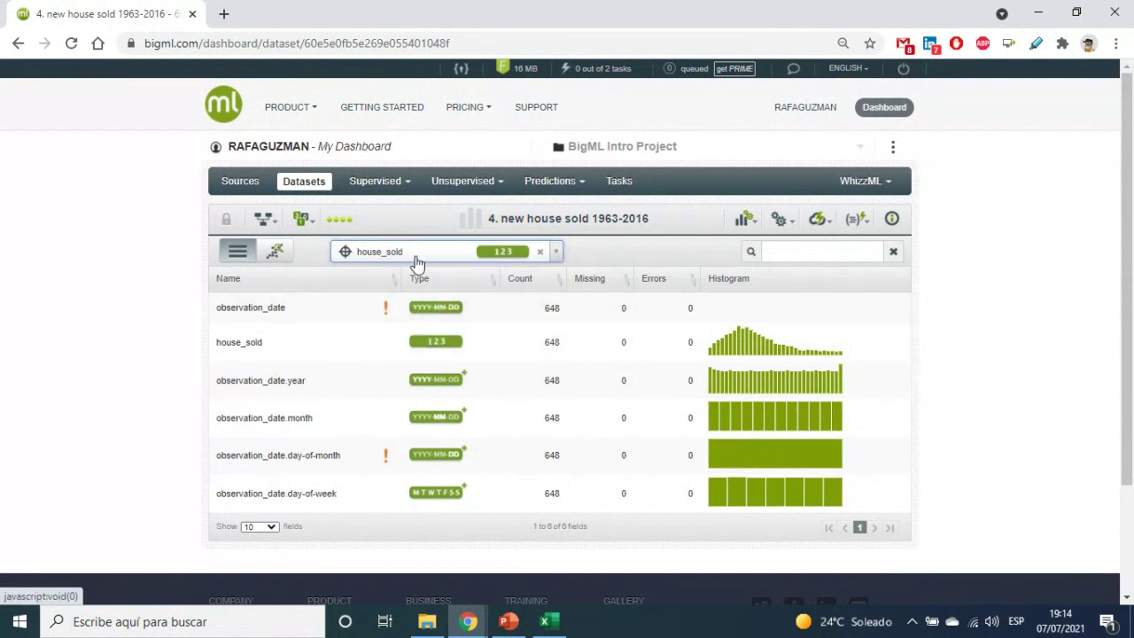
Split the 4. new house sold 1963-2016 dataset linearly into 80% training and 20% test datasets.
{"action": "left_click", "coordinate": [300, 183]}
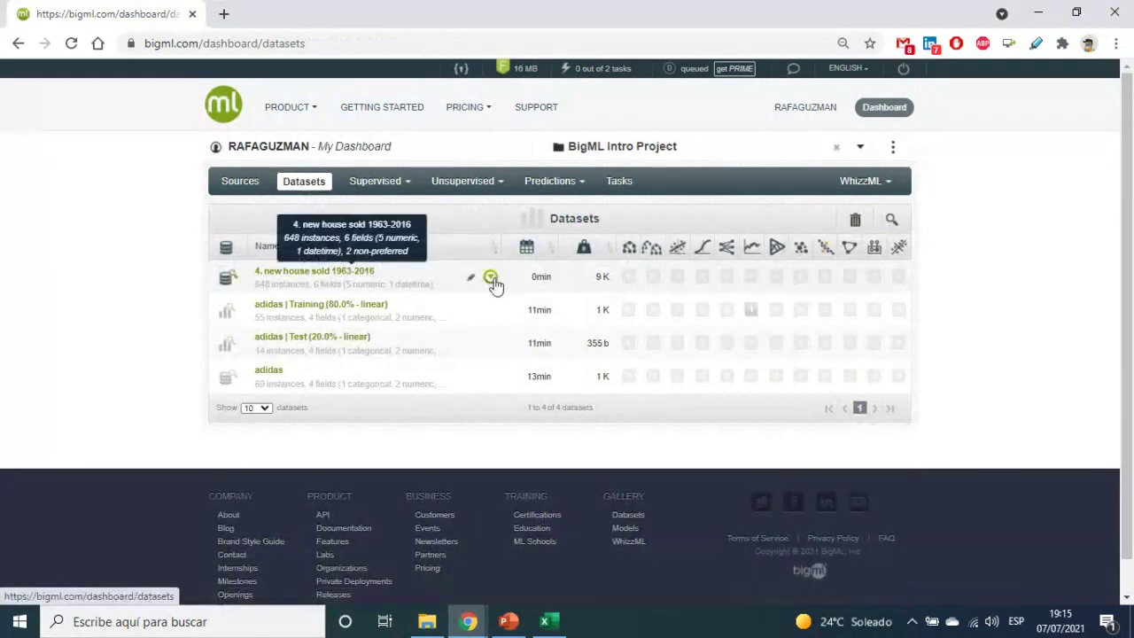
{"action": "left_click", "coordinate": [491, 279]}
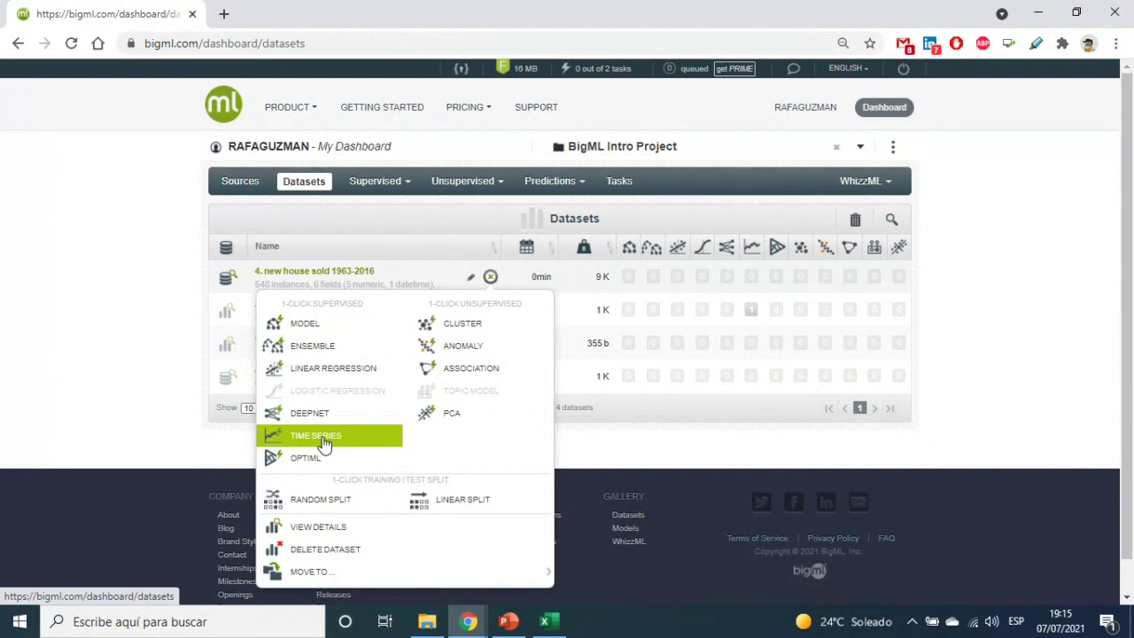
{"action": "left_click", "coordinate": [457, 512]}
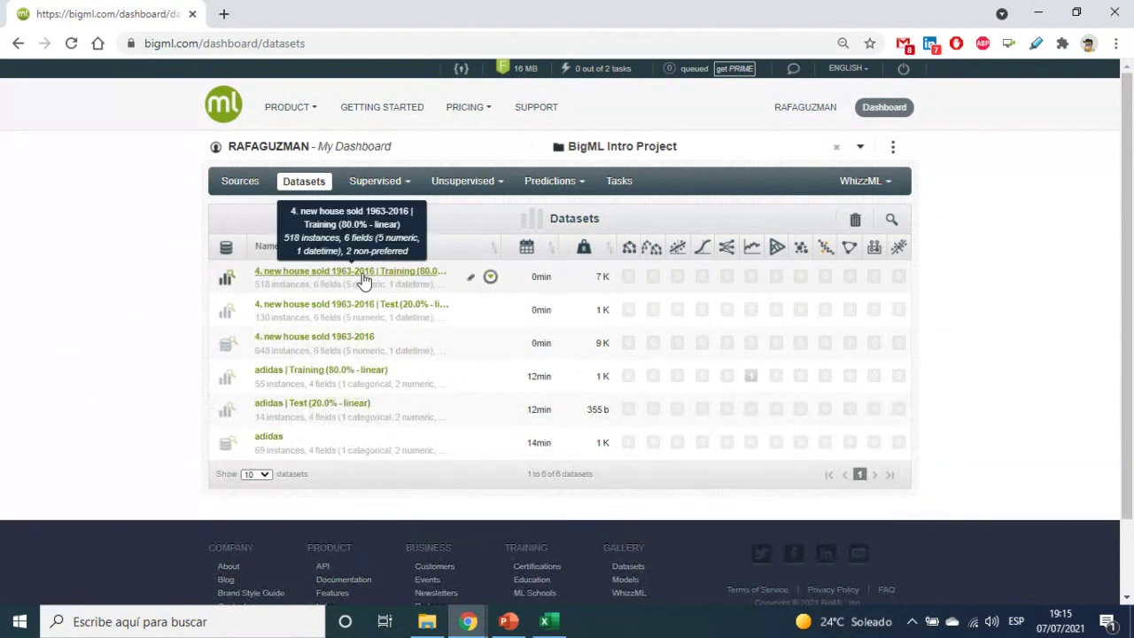
Create a 1-click time series from the new house sold training dataset and open it.
{"action": "left_click", "coordinate": [490, 276]}
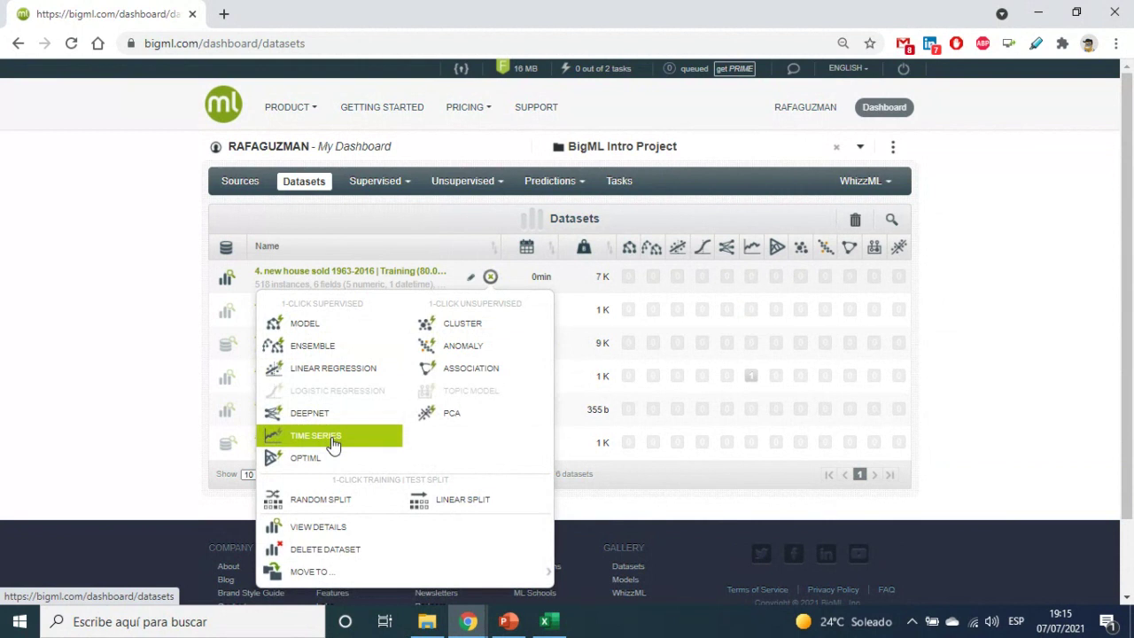
{"action": "left_click", "coordinate": [334, 440]}
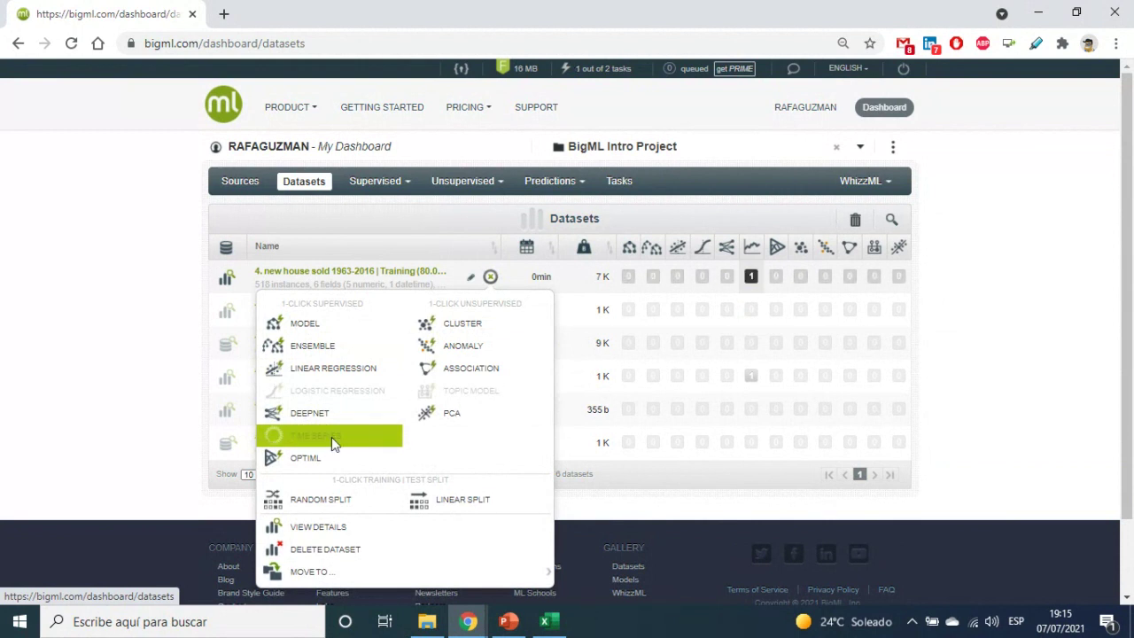
{"action": "left_click", "coordinate": [750, 278]}
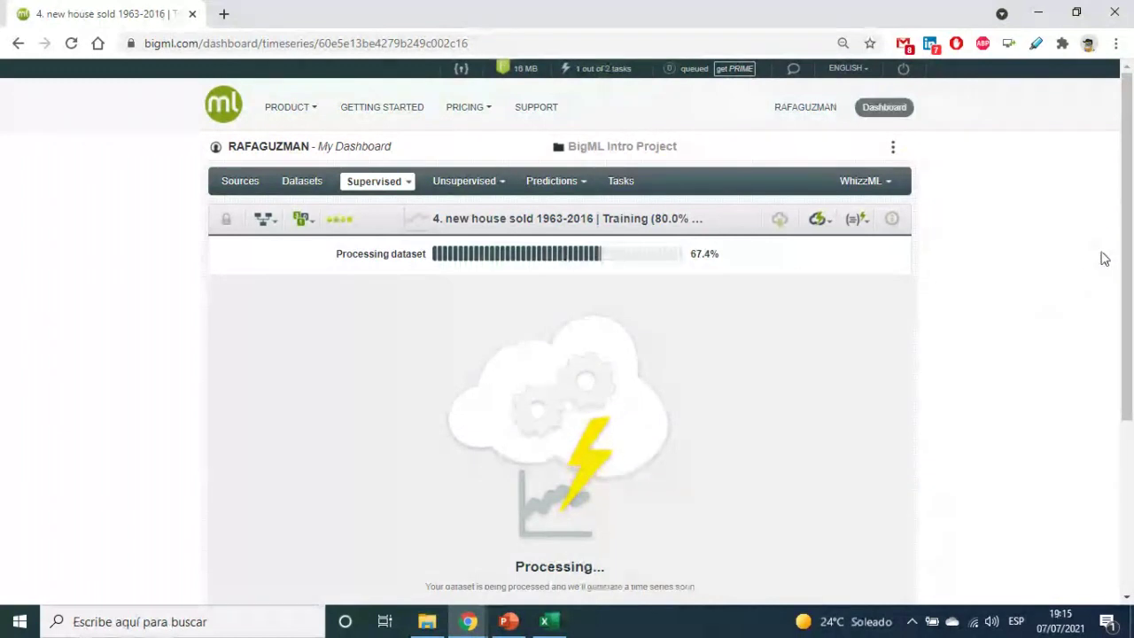
Set up an evaluation of the new house sold Training (80.0%) time series against the 4. new house sold 1963-2016 | Test (20.0% - linear) dataset.
{"action": "left_click_drag", "start_coordinate": [1126, 262], "coordinate": [1125, 303]}
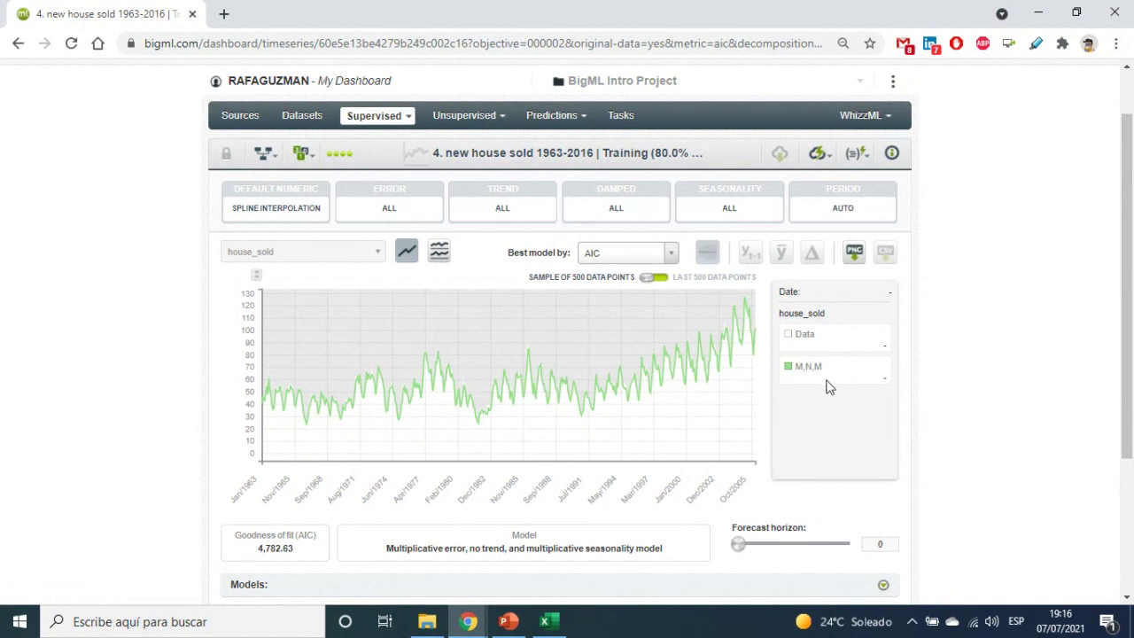
{"action": "scroll", "coordinate": [726, 331], "scroll_direction": "down", "scroll_amount": 3}
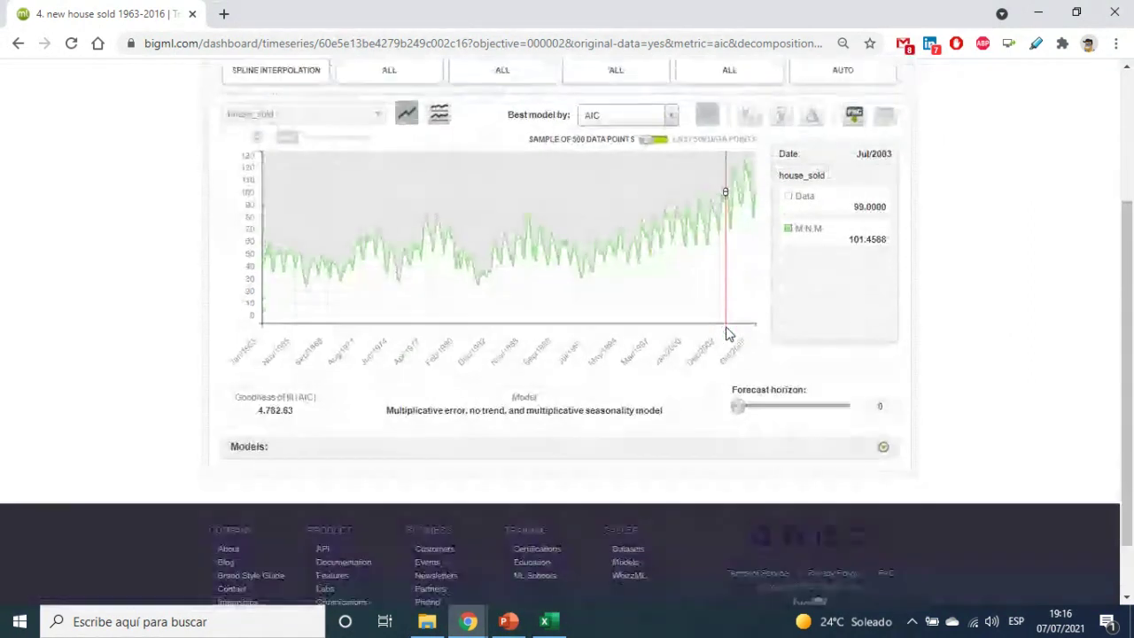
{"action": "scroll", "coordinate": [725, 334], "scroll_direction": "up", "scroll_amount": 3}
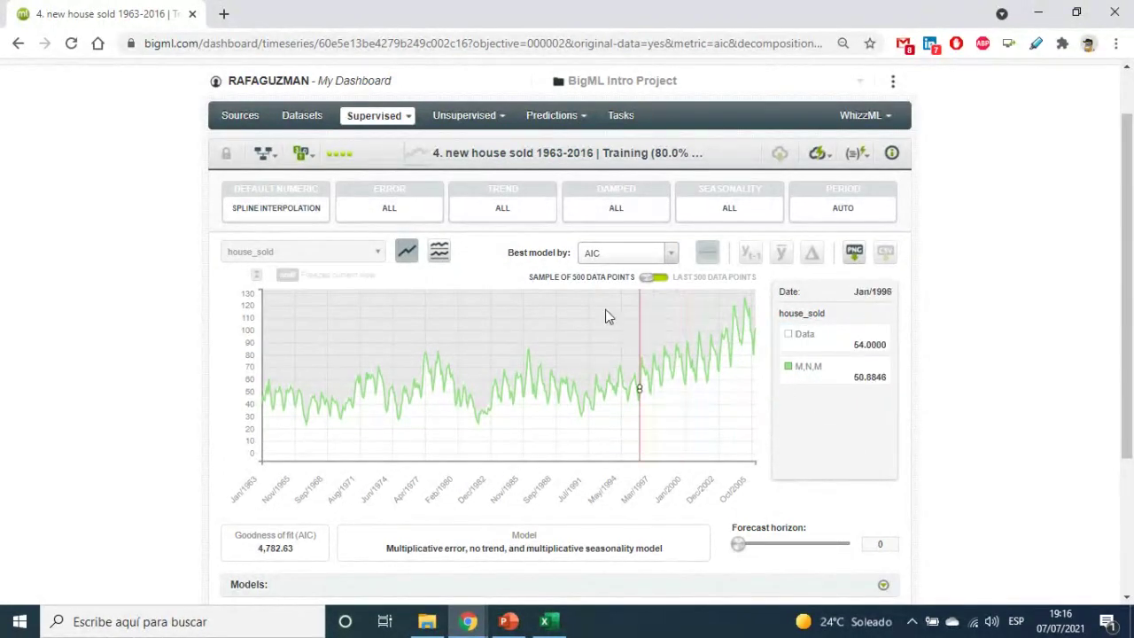
{"action": "left_click", "coordinate": [819, 155]}
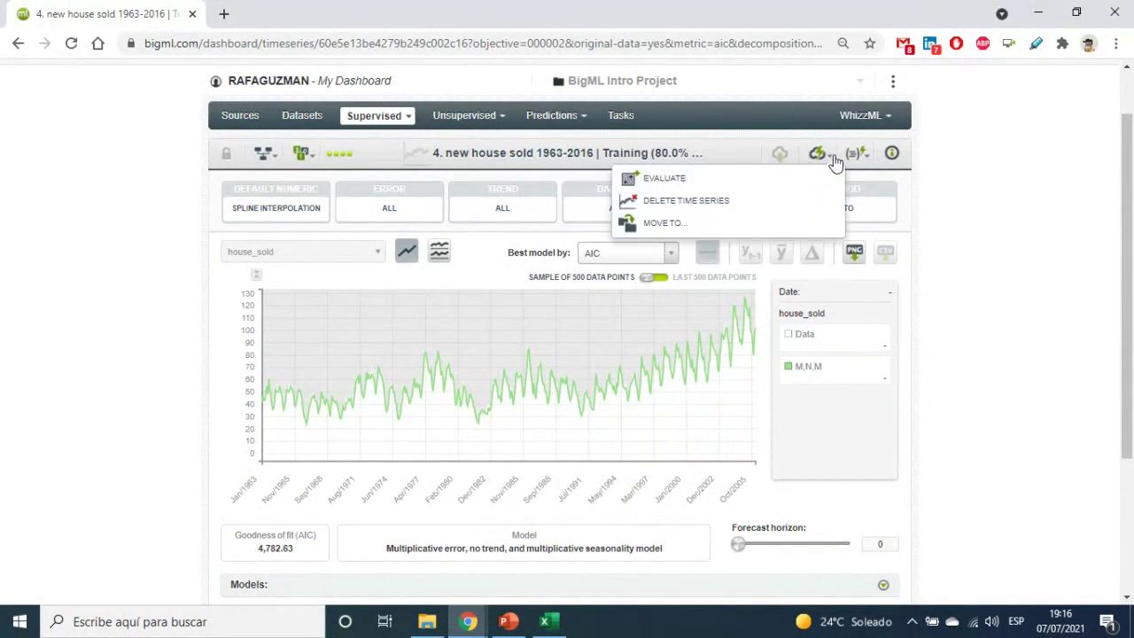
{"action": "left_click", "coordinate": [718, 188]}
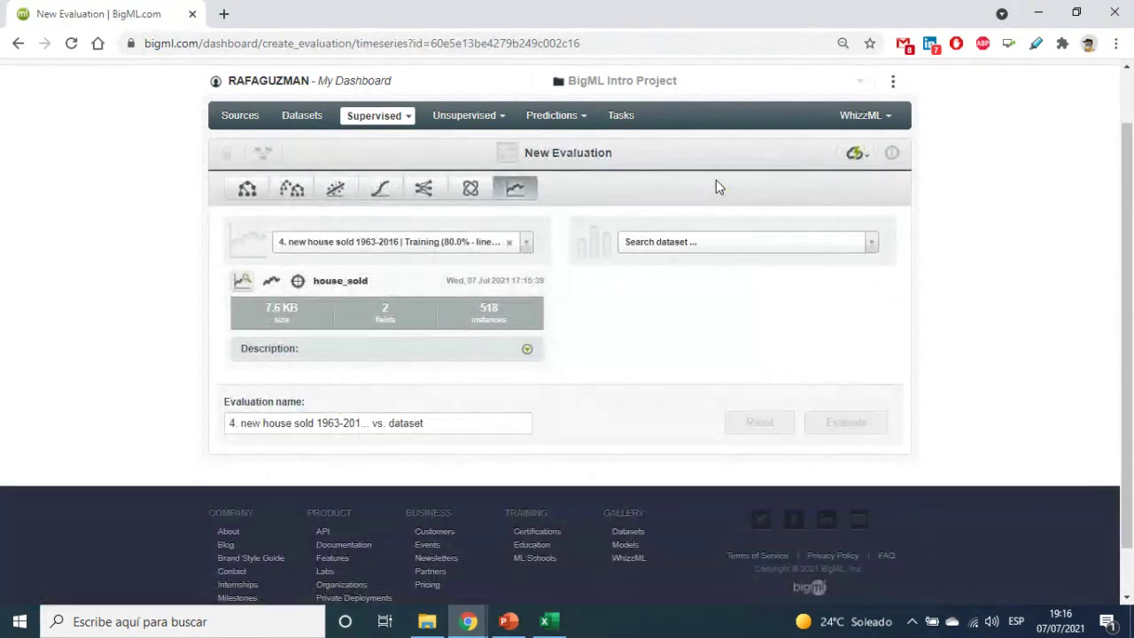
{"action": "left_click", "coordinate": [704, 251]}
{"action": "type", "text": "4"}
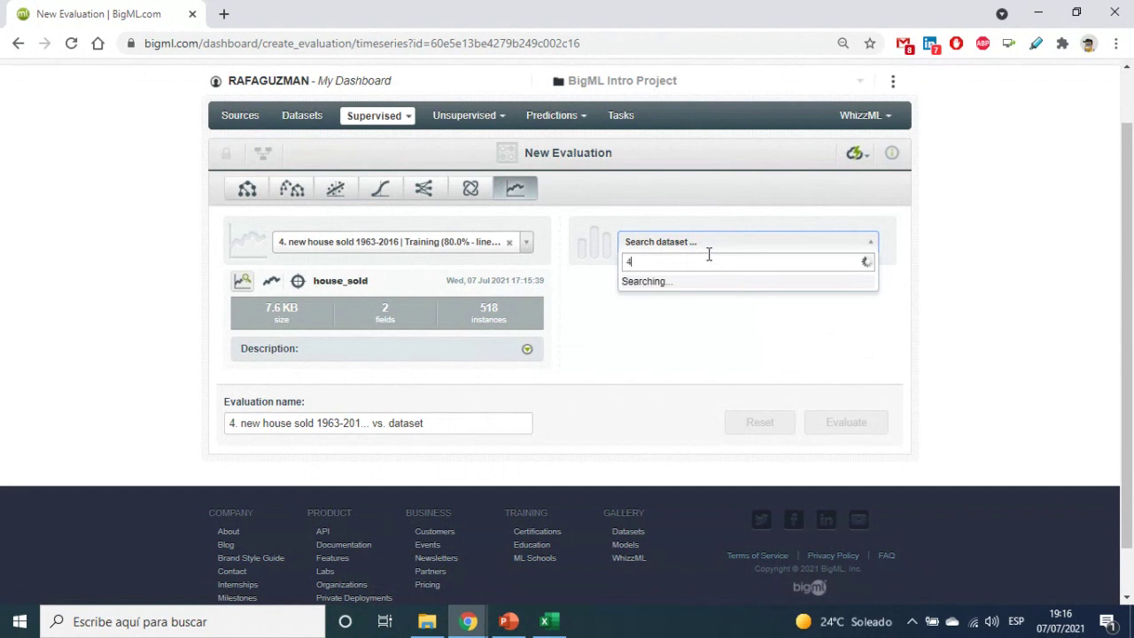
{"action": "type", "text": "."}
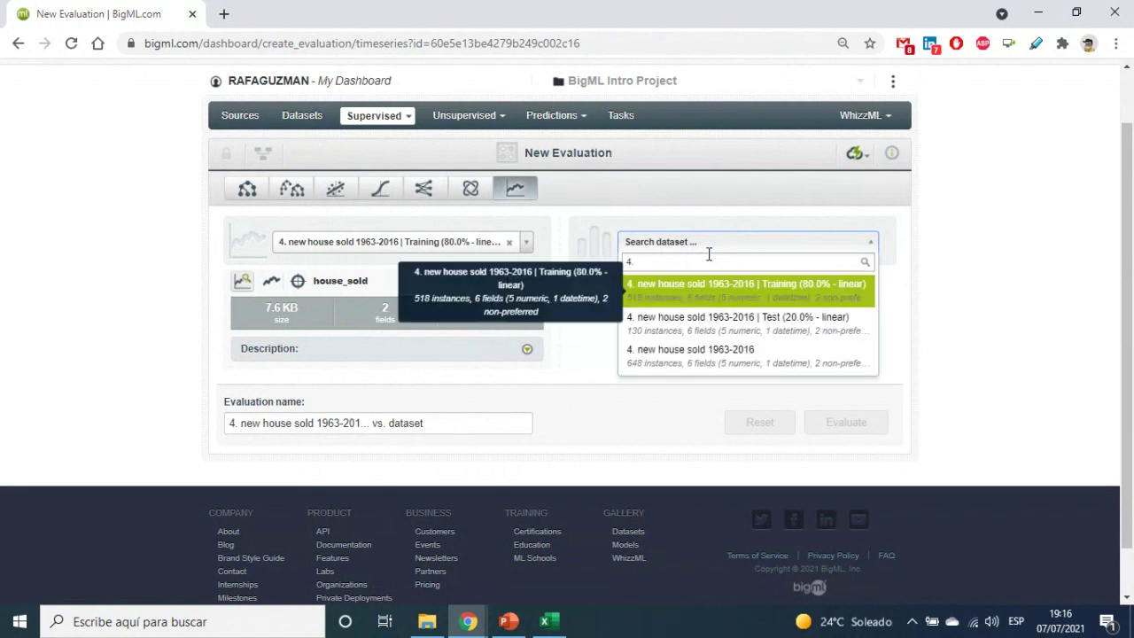
{"action": "left_click", "coordinate": [786, 317]}
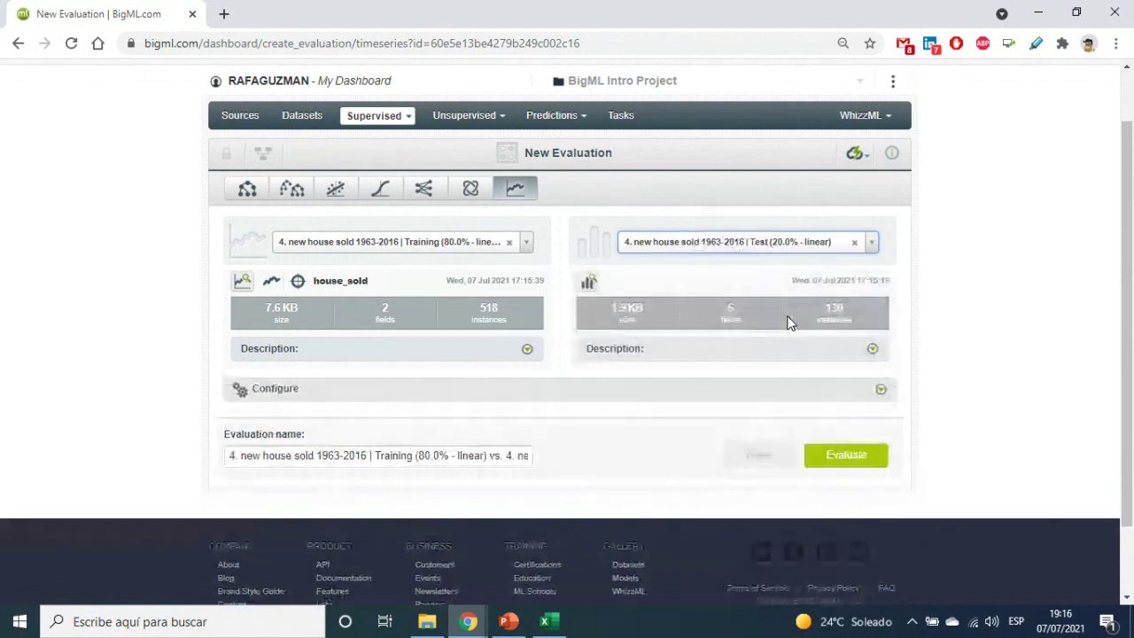
Run the evaluation against the 20% test dataset and hide the forecast's error interval in its chart.
{"action": "left_click", "coordinate": [846, 455]}
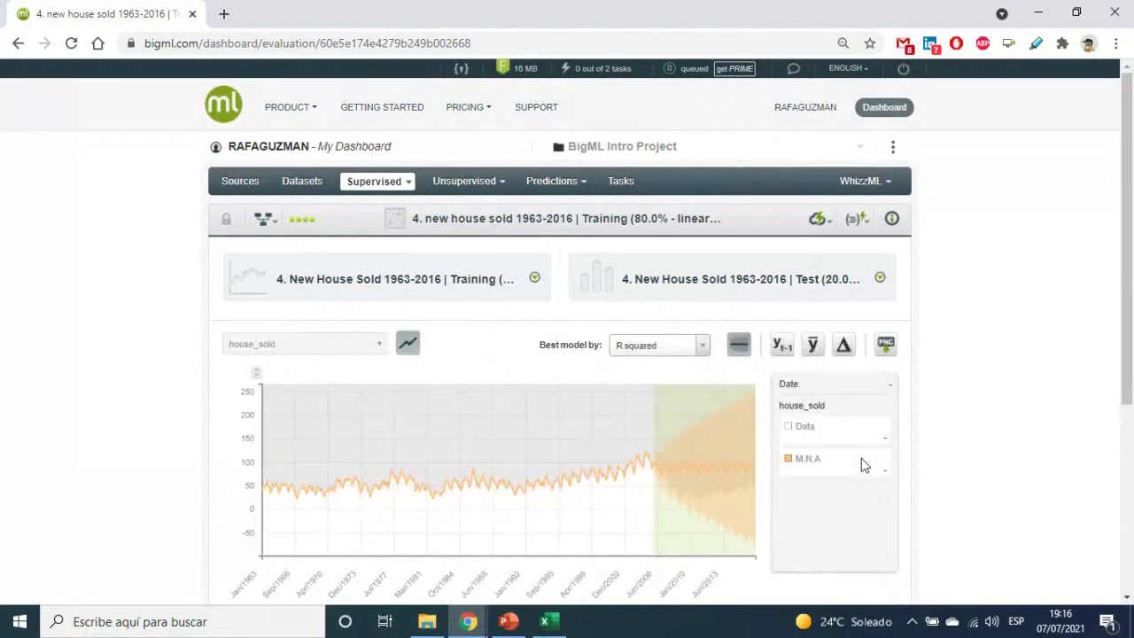
{"action": "scroll", "coordinate": [858, 476], "scroll_direction": "down", "scroll_amount": 2}
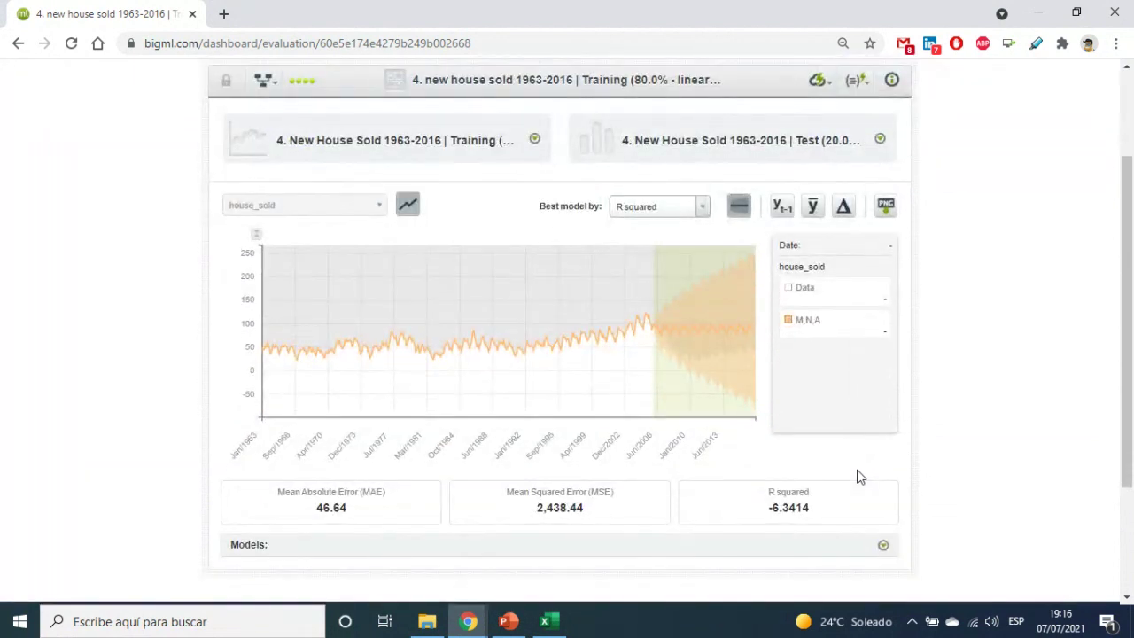
{"action": "left_click", "coordinate": [742, 211]}
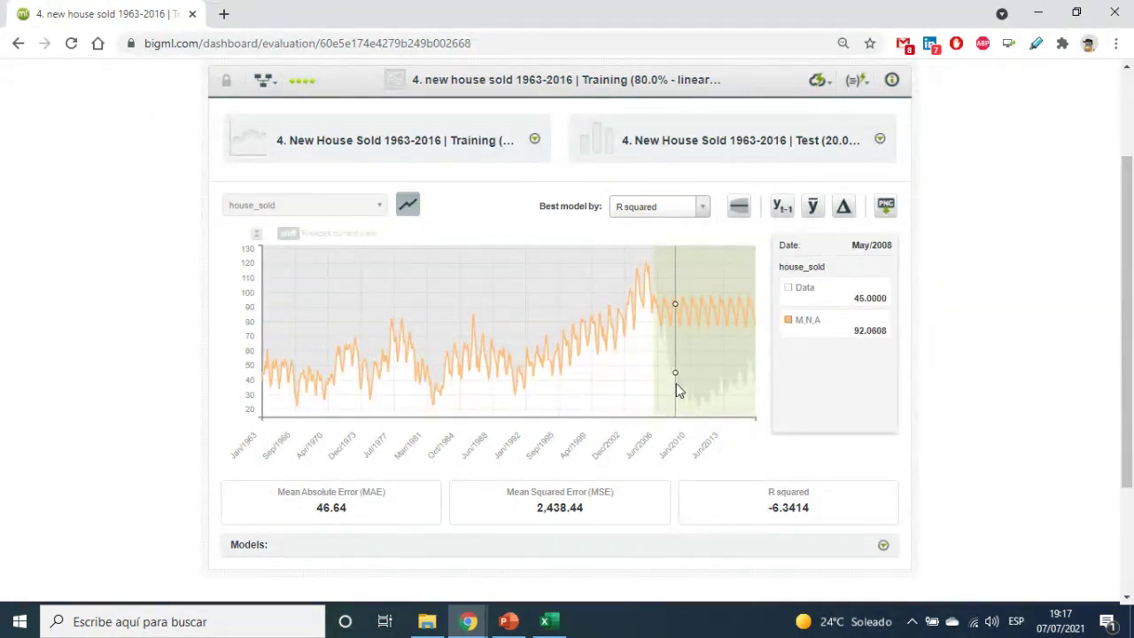
Switch to the Sala Webinars session, check the Todos chat, and return to the BigML evaluation.
{"action": "key", "text": "alt+Tab"}
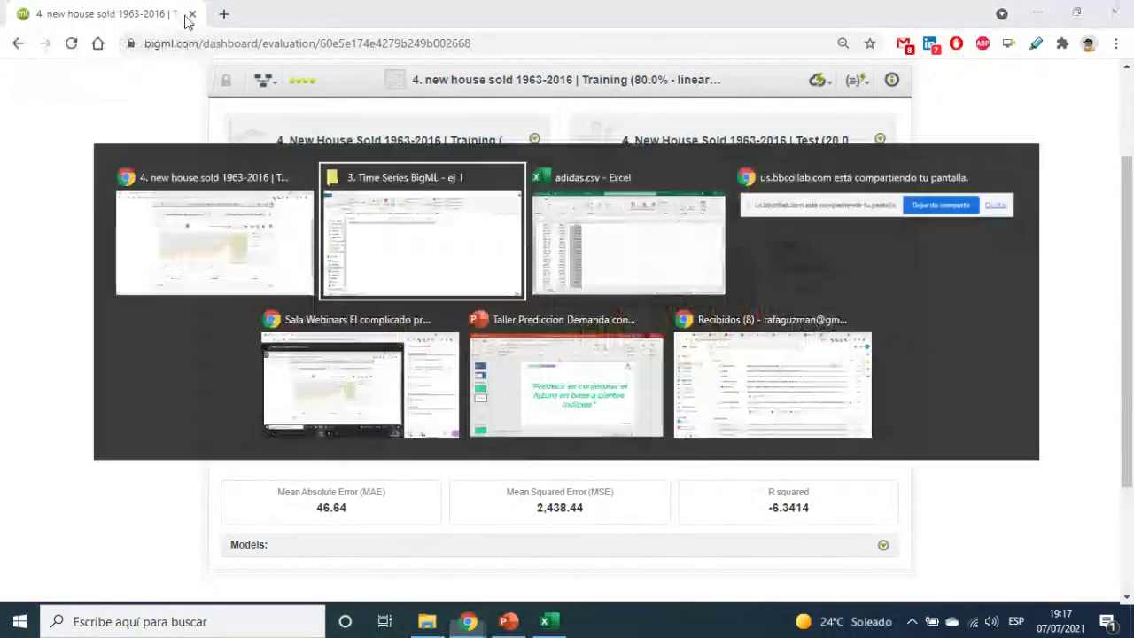
{"action": "key", "text": "alt+Tab"}
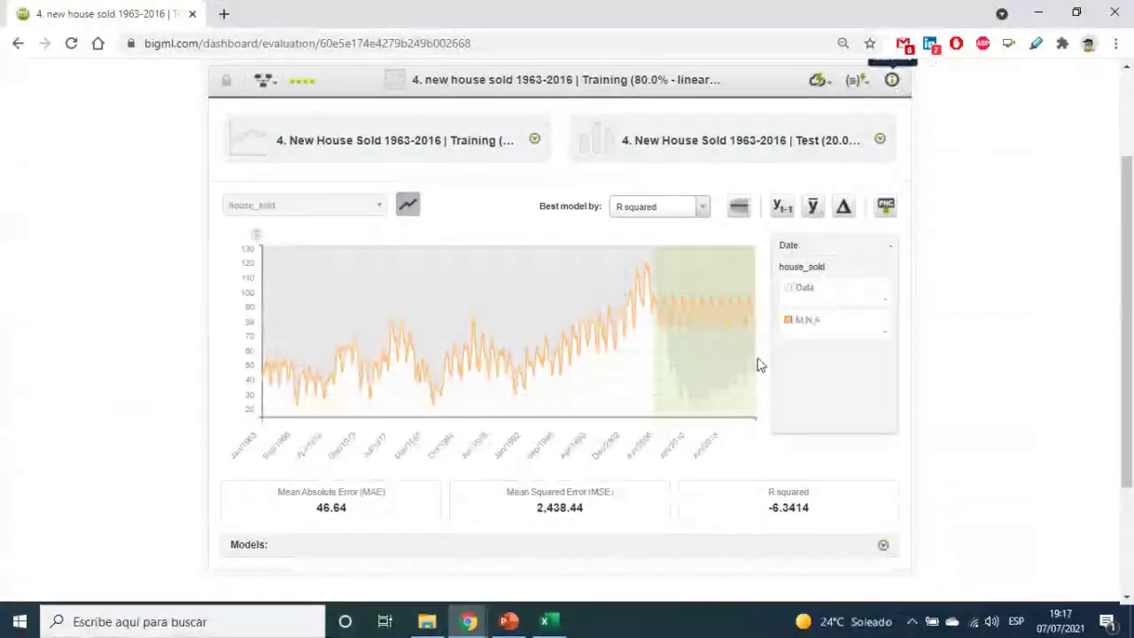
{"action": "key", "text": "alt+Tab"}
{"action": "key", "text": "alt+Tab"}
{"action": "key", "text": "alt+Tab"}
{"action": "key", "text": "alt+Tab"}
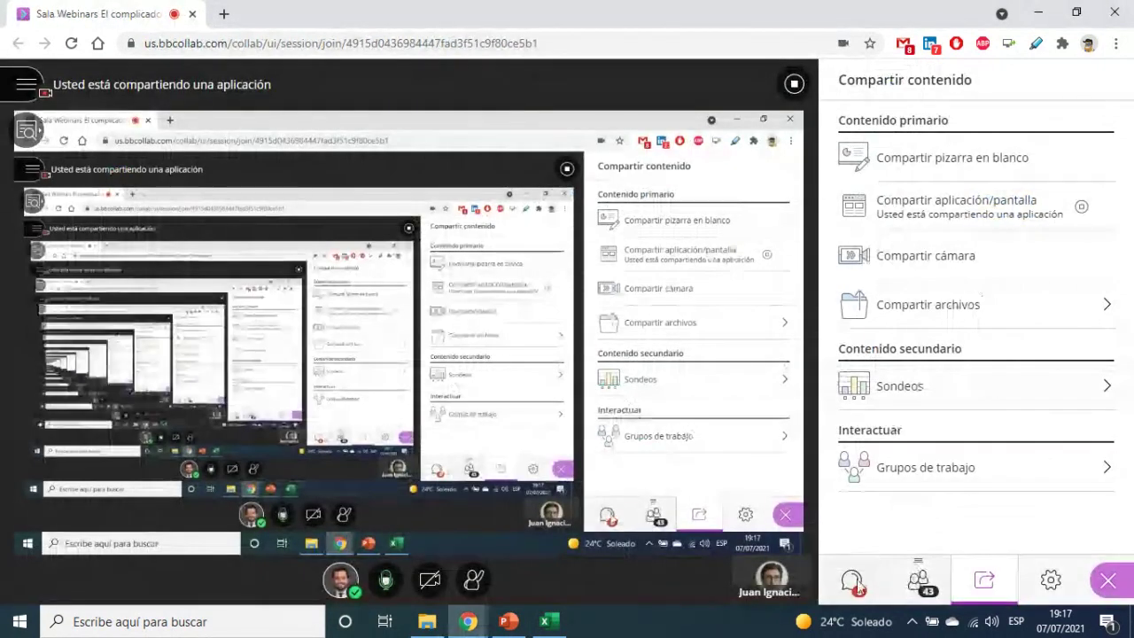
{"action": "left_click", "coordinate": [850, 582]}
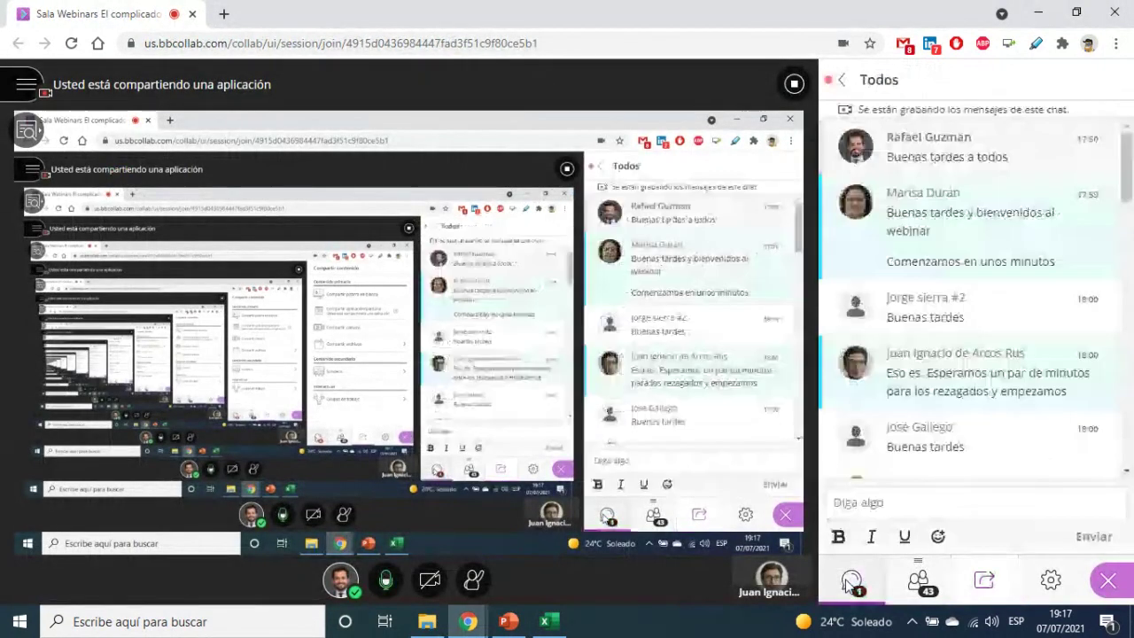
{"action": "key", "text": "alt+Tab"}
{"action": "key", "text": "alt+Tab"}
{"action": "key", "text": "alt+Tab"}
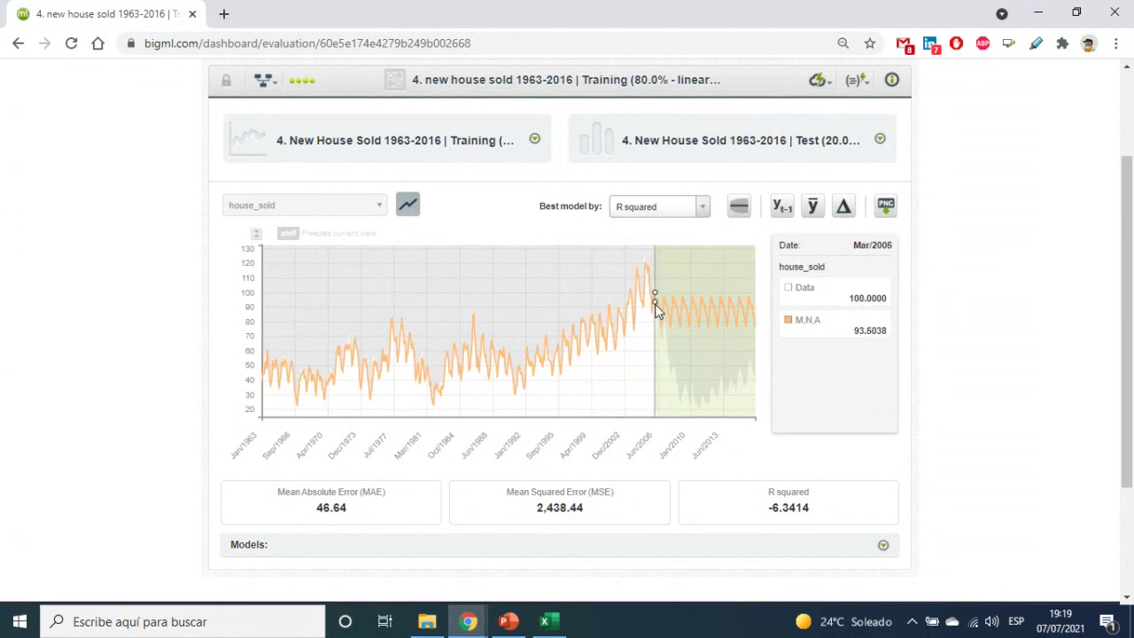
Open the full 4. new house sold 1963-2016 dataset from the project's datasets.
{"action": "scroll", "coordinate": [655, 304], "scroll_direction": "up", "scroll_amount": 3}
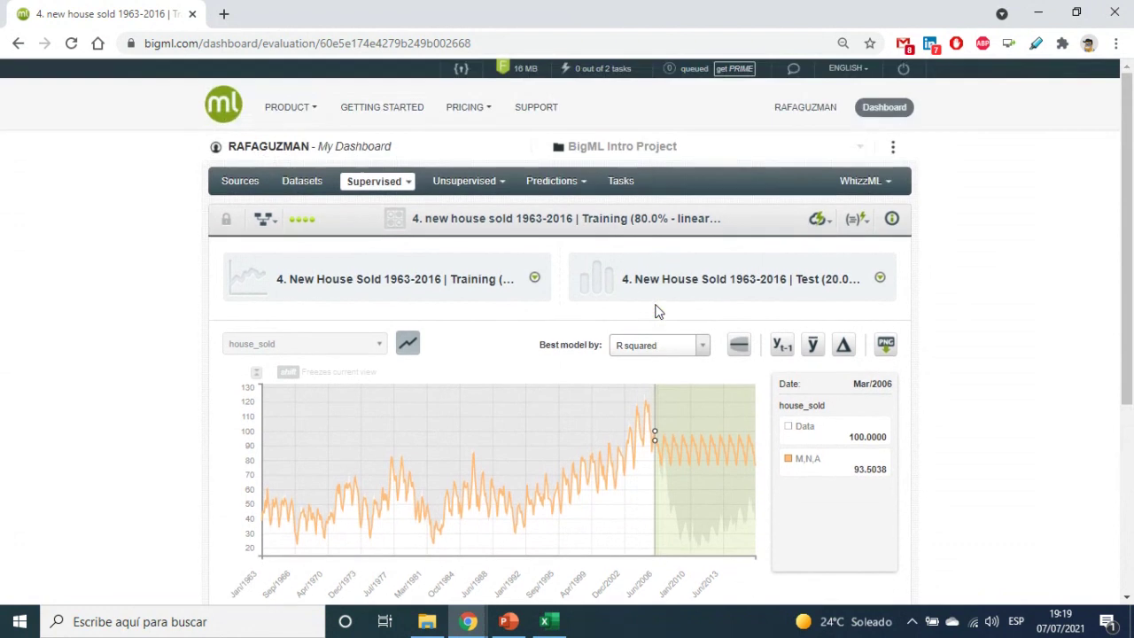
{"action": "left_click", "coordinate": [302, 182]}
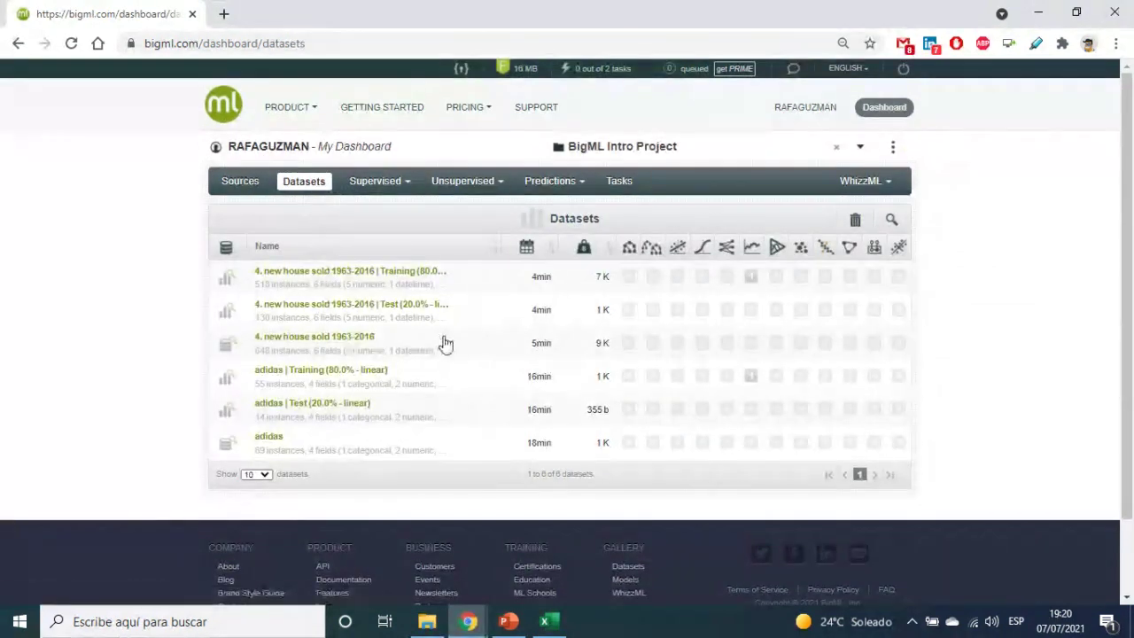
{"action": "left_click", "coordinate": [334, 345]}
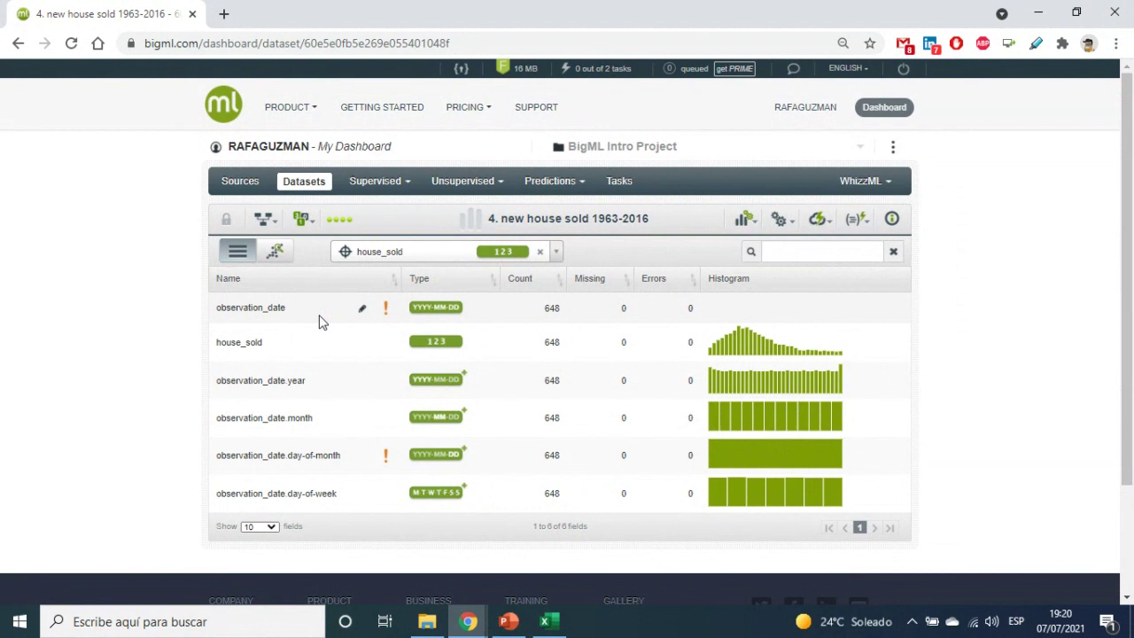
Split the 4. new house sold 1963-2016 dataset linearly into 93% training and 7% test datasets.
{"action": "left_click", "coordinate": [748, 228]}
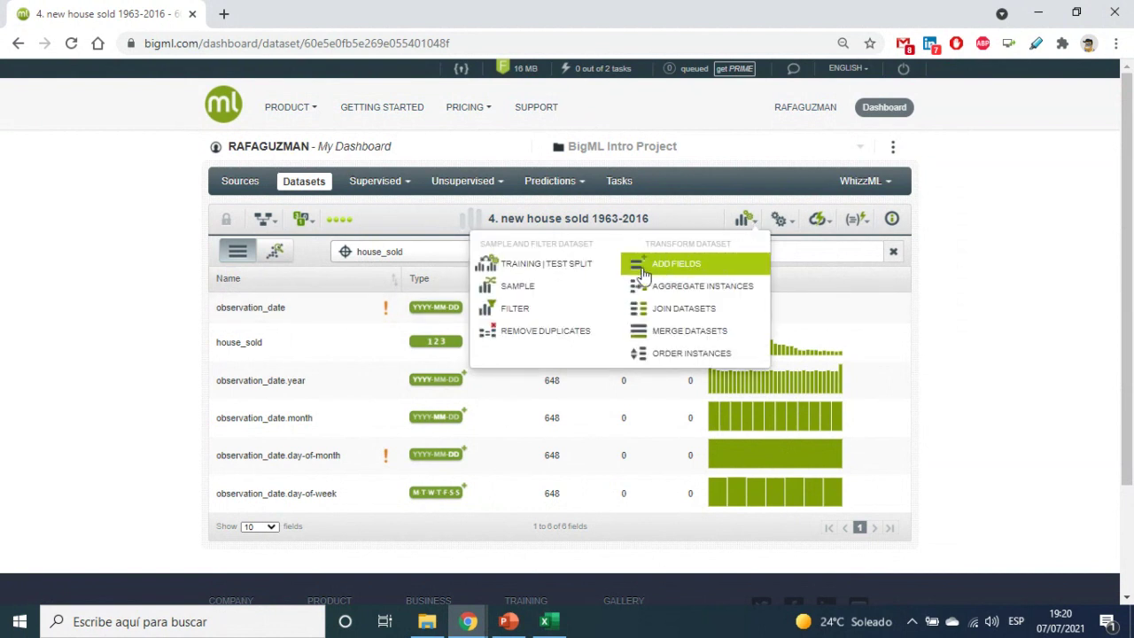
{"action": "left_click", "coordinate": [565, 276]}
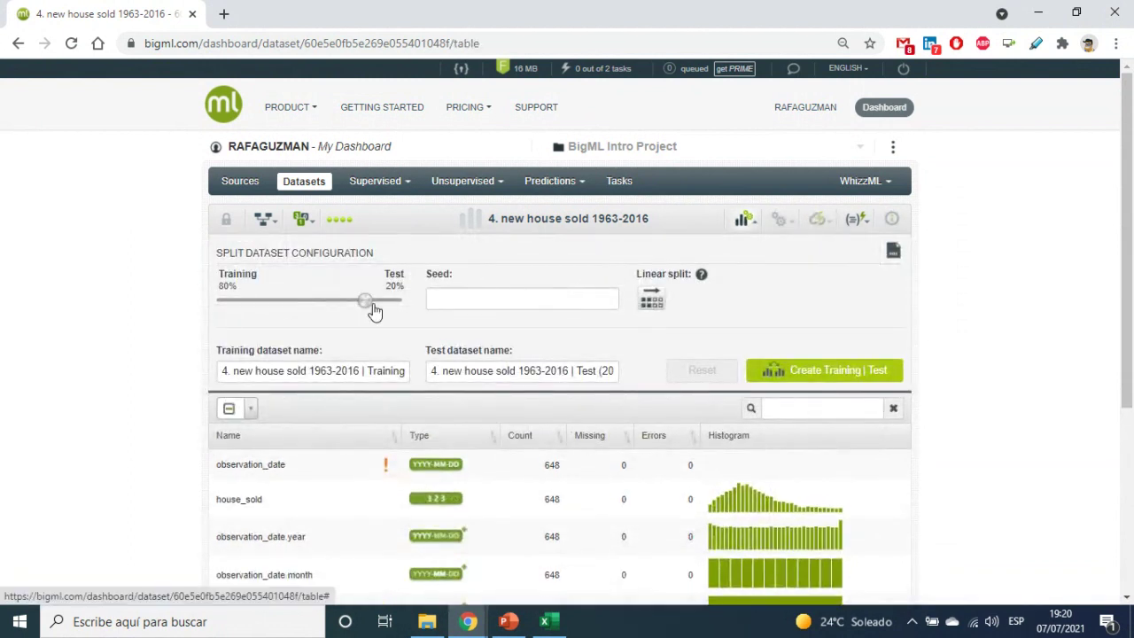
{"action": "left_click_drag", "start_coordinate": [372, 309], "coordinate": [395, 309]}
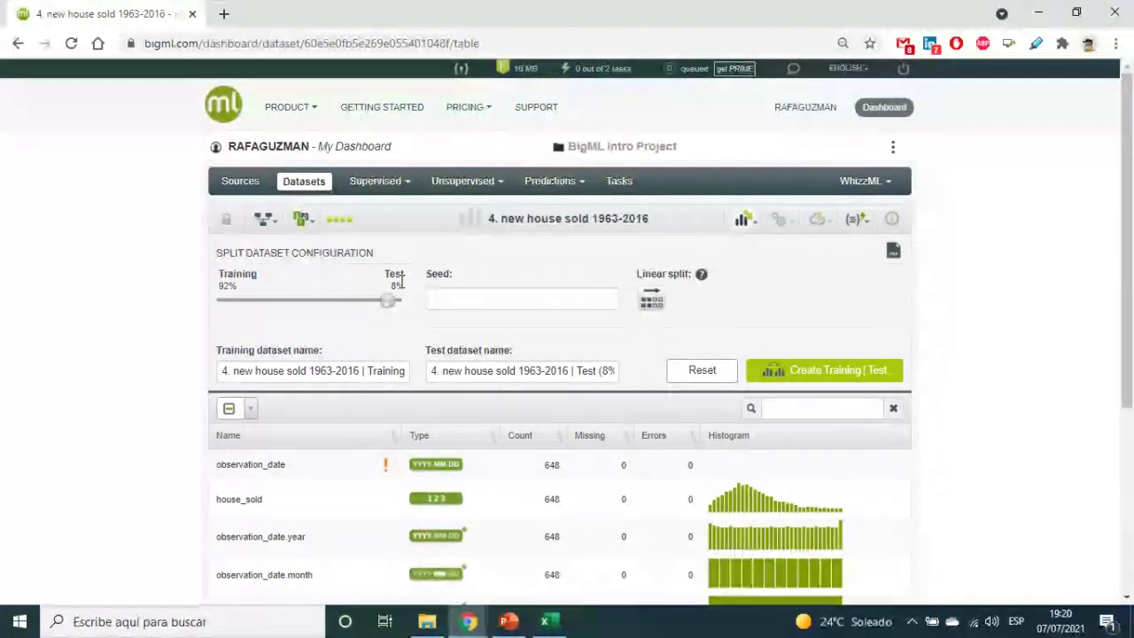
{"action": "left_click_drag", "start_coordinate": [399, 308], "coordinate": [390, 306]}
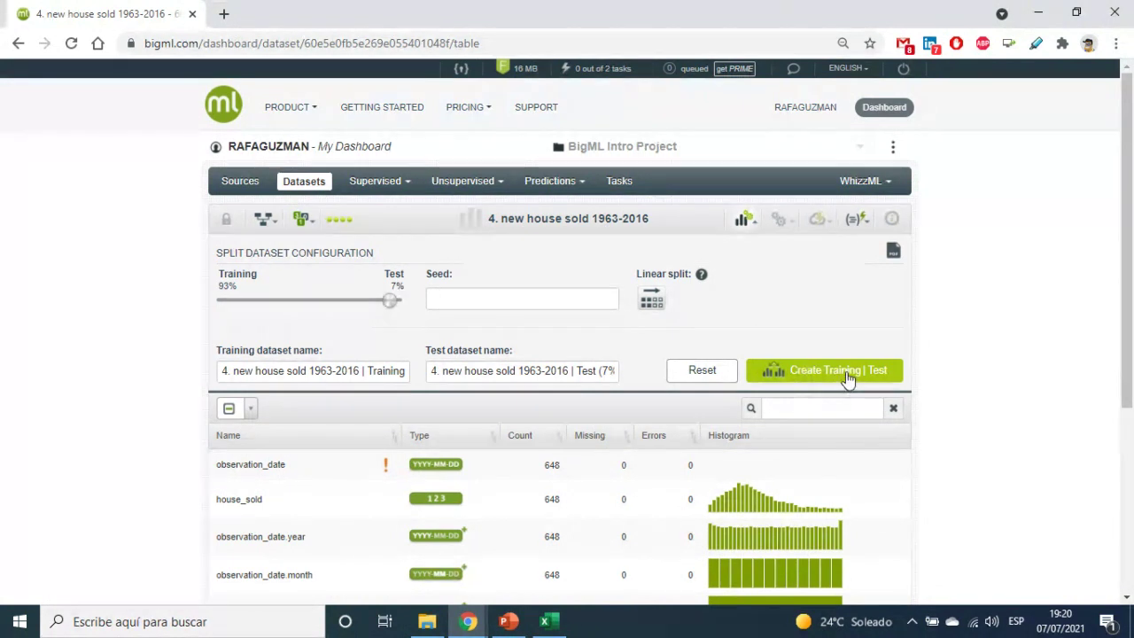
{"action": "left_click", "coordinate": [653, 303]}
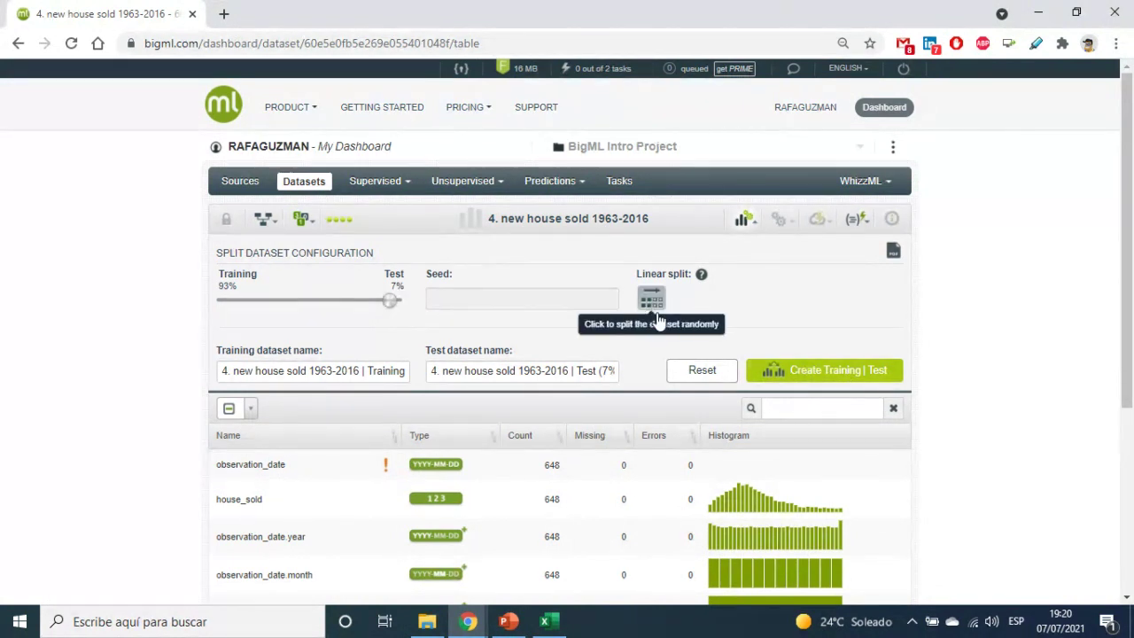
{"action": "left_click", "coordinate": [831, 374]}
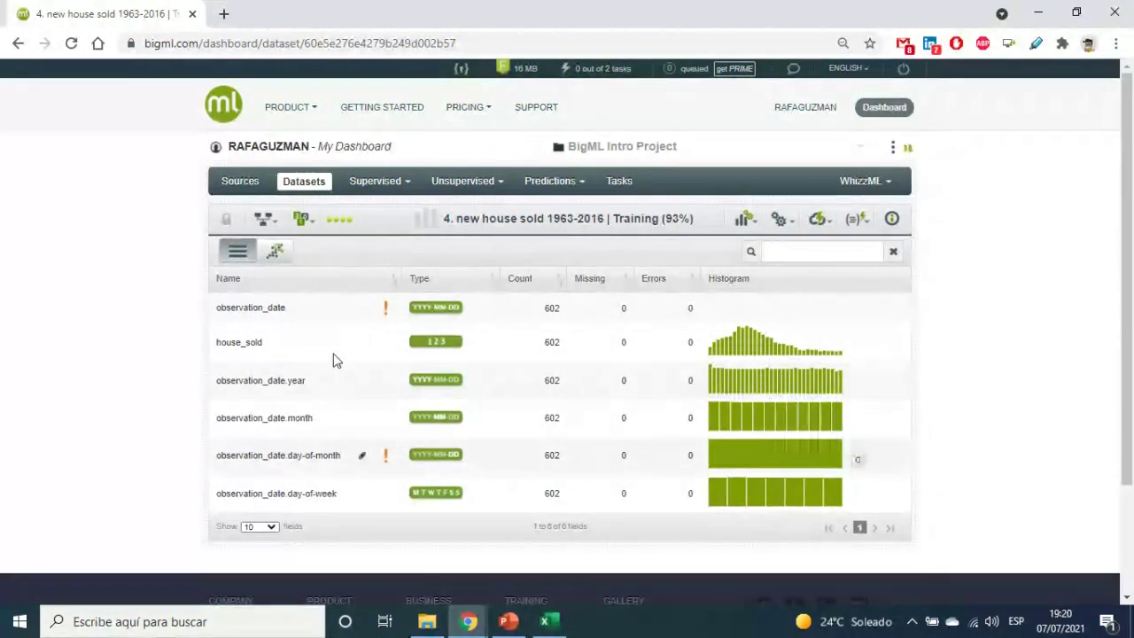
Create a 1-click time series from the 4. new house sold 1963-2016 | Training (93%) dataset and open it.
{"action": "left_click", "coordinate": [304, 184]}
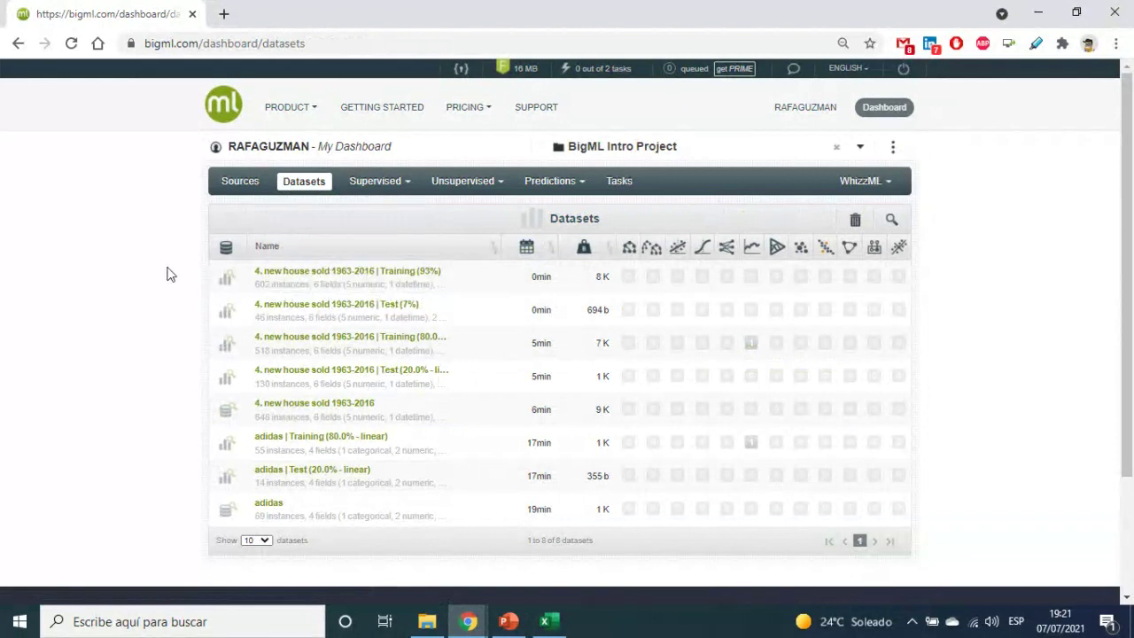
{"action": "left_click", "coordinate": [491, 278]}
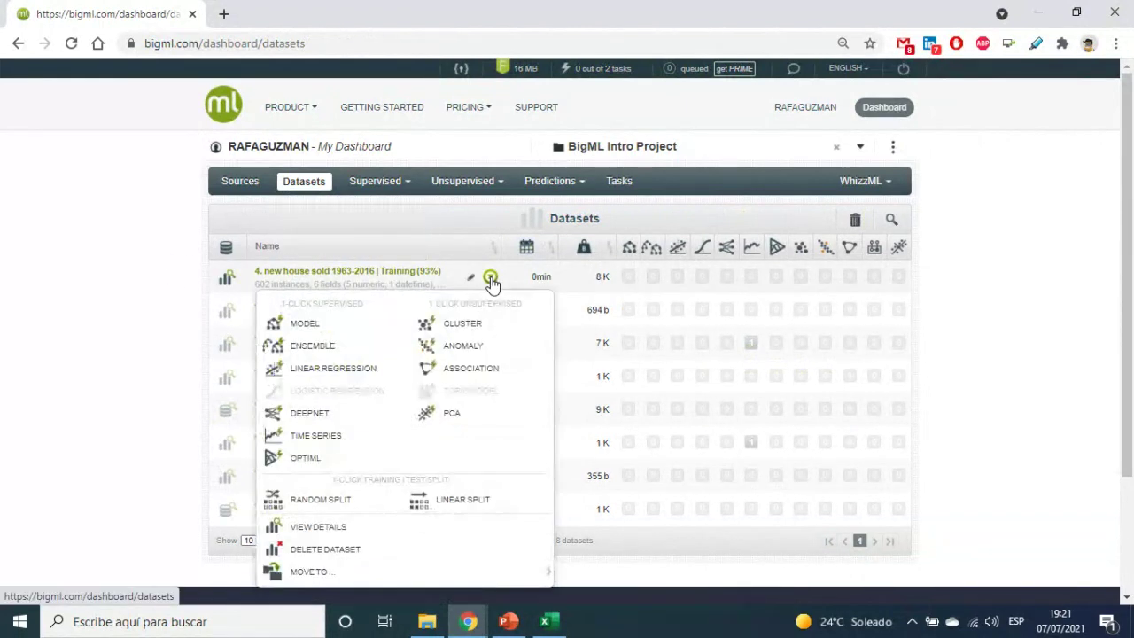
{"action": "left_click", "coordinate": [322, 438]}
{"action": "left_click", "coordinate": [751, 279]}
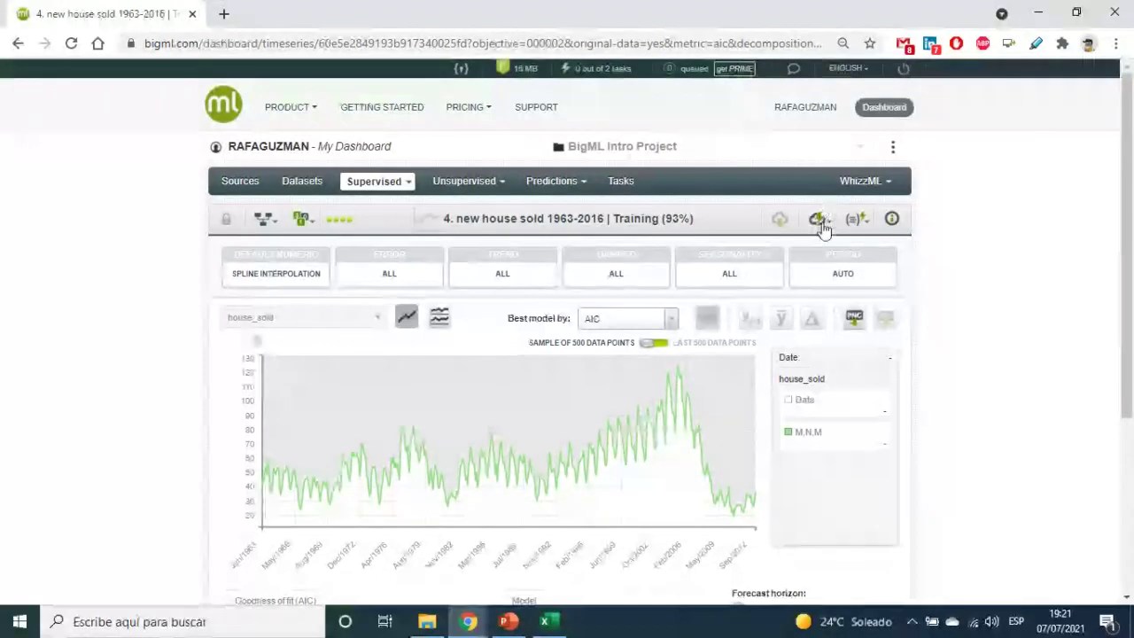
Set up an evaluation of the Training (93%) time series against the 4. new house sold 1963-2016 | Test (7%) dataset.
{"action": "left_click", "coordinate": [818, 219]}
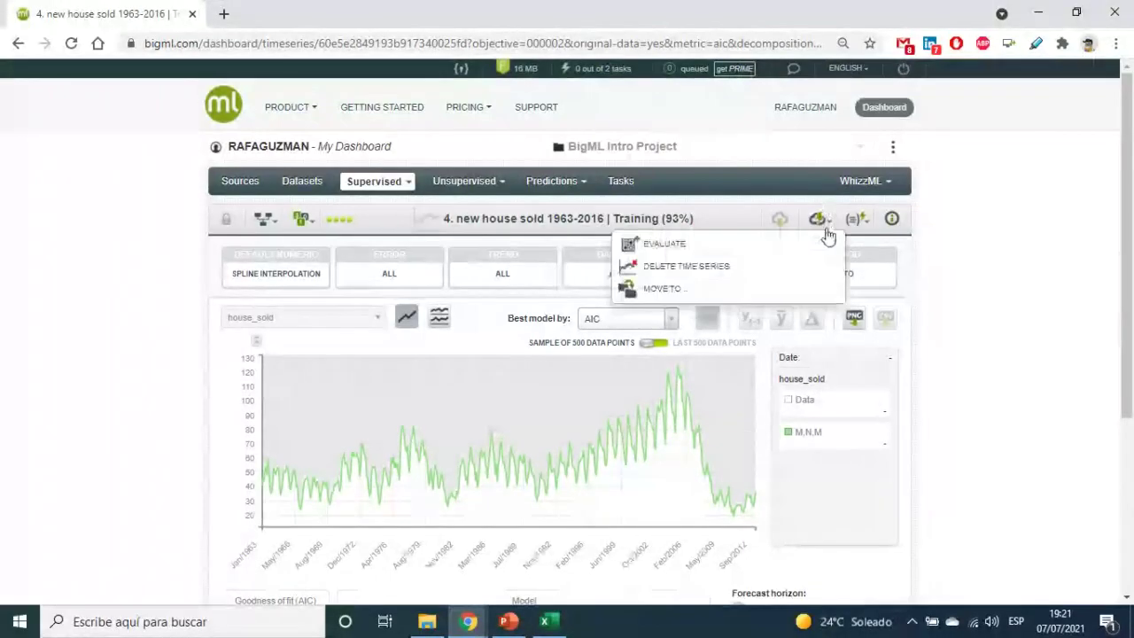
{"action": "left_click", "coordinate": [679, 254]}
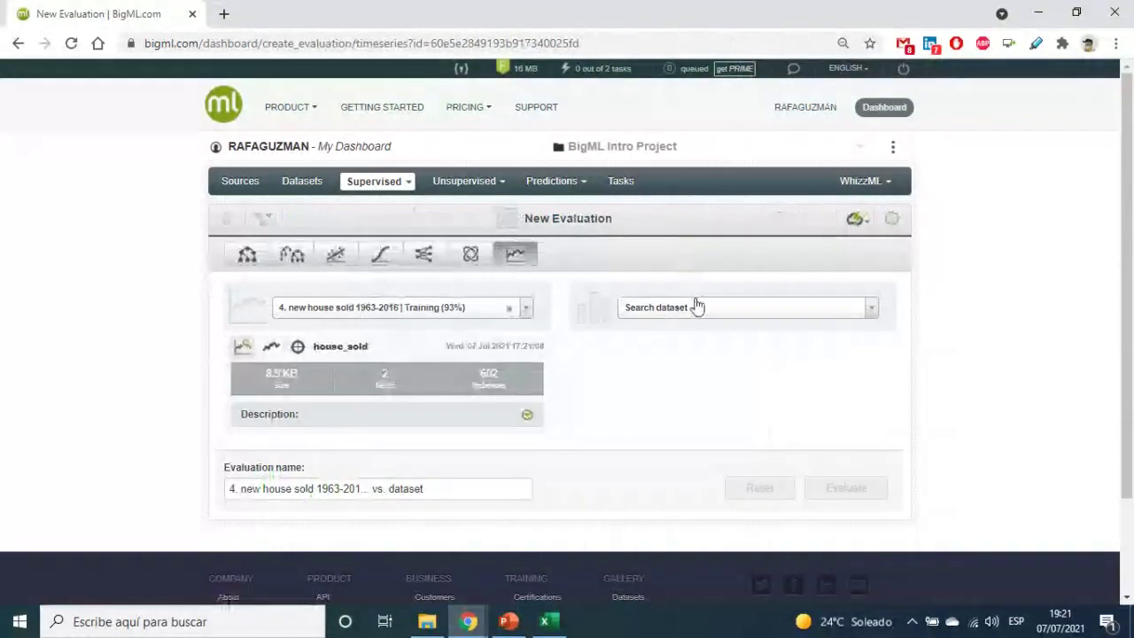
{"action": "left_click", "coordinate": [696, 309]}
{"action": "type", "text": "4."}
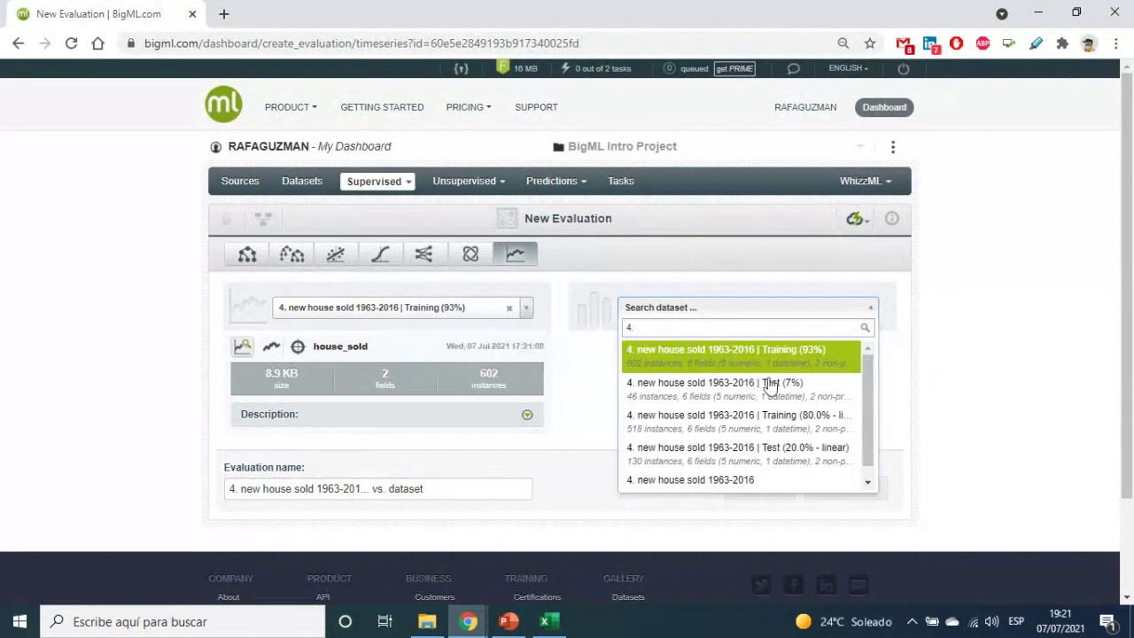
{"action": "left_click", "coordinate": [788, 390]}
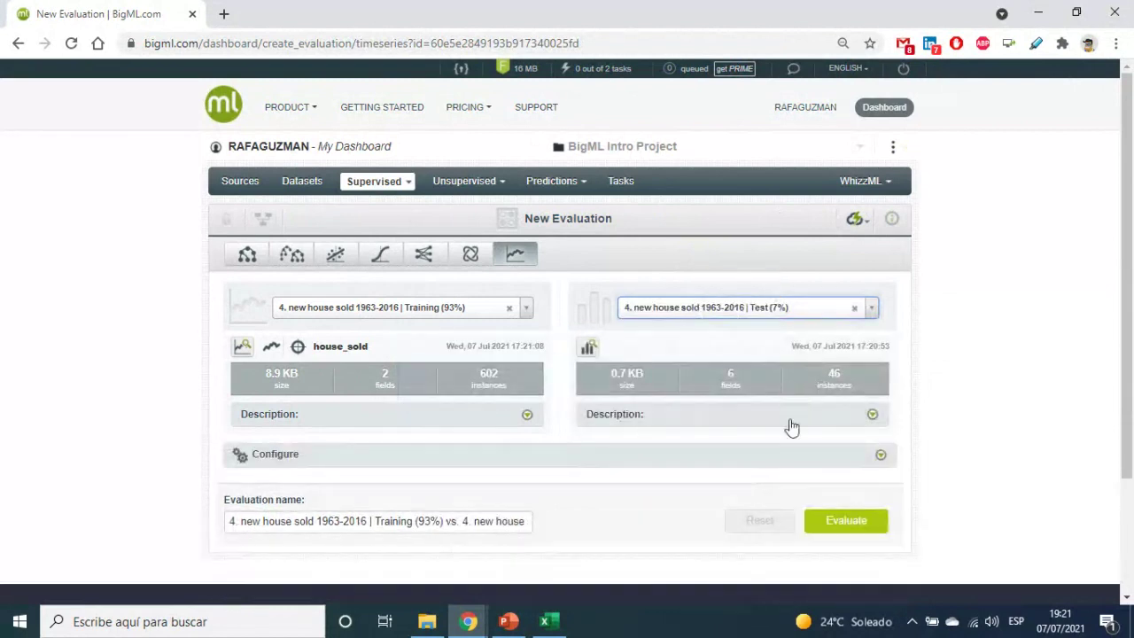
Run the evaluation against the 7% test dataset and hide the forecast's error interval in its chart.
{"action": "left_click", "coordinate": [871, 530]}
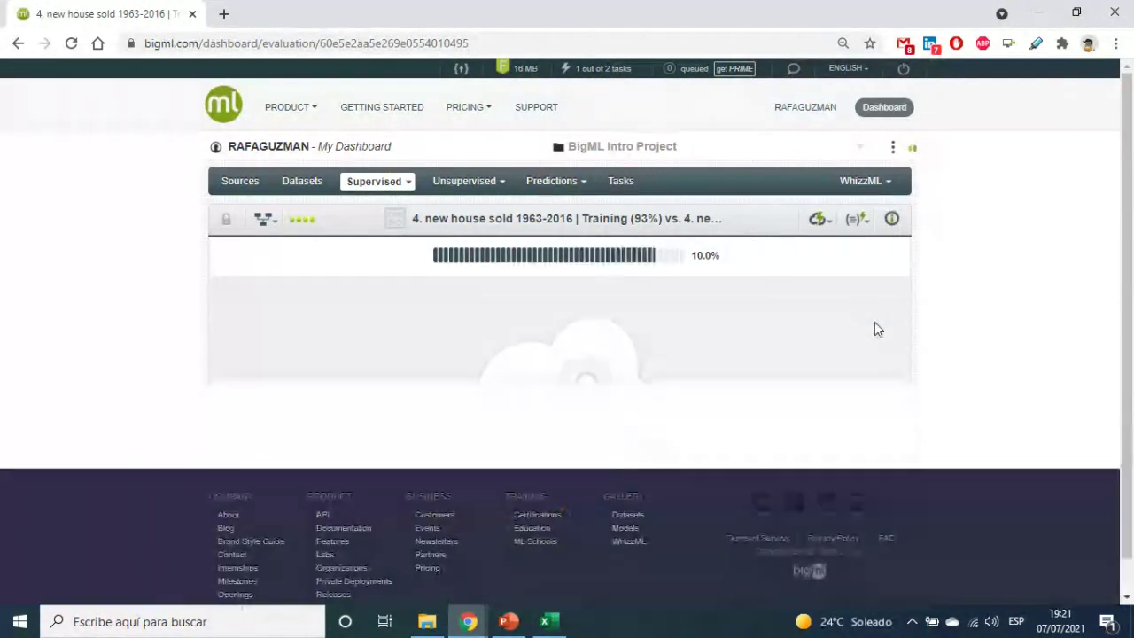
{"action": "scroll", "coordinate": [877, 327], "scroll_direction": "down", "scroll_amount": 2}
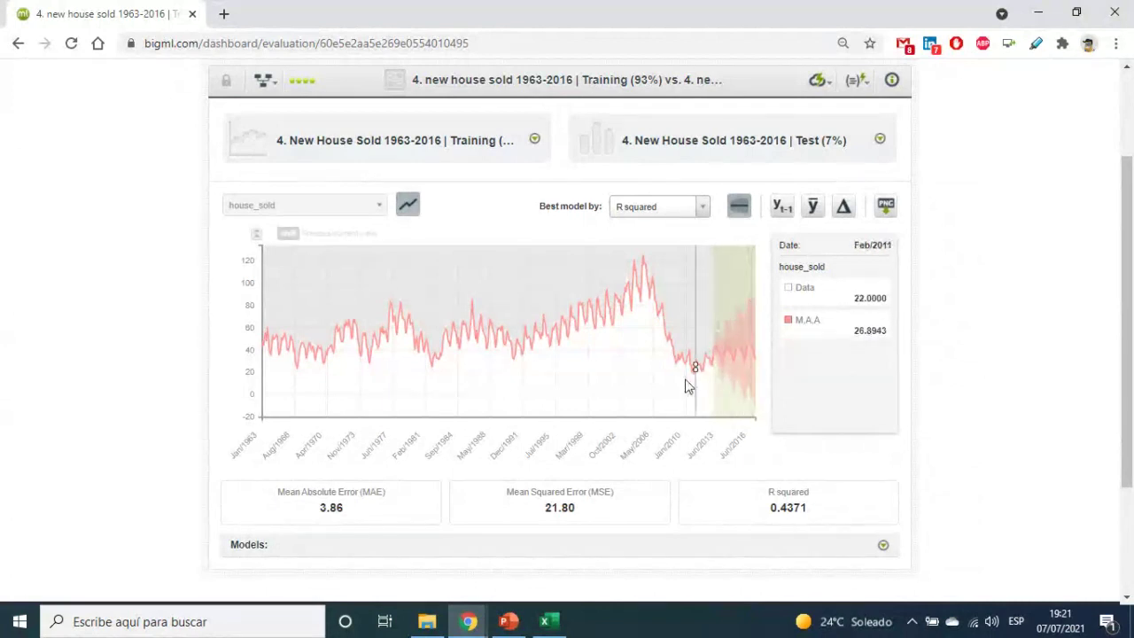
{"action": "left_click", "coordinate": [739, 209]}
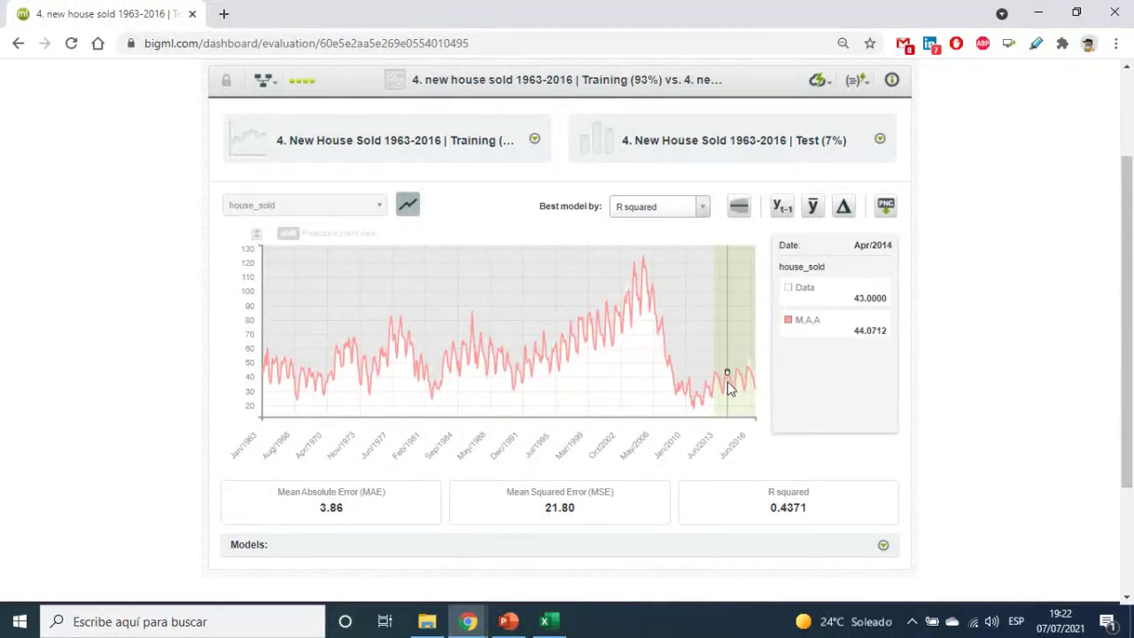
Leave the BigML evaluation and switch to the Blackboard Collaborate webinar session window.
{"action": "scroll", "coordinate": [727, 388], "scroll_direction": "up", "scroll_amount": 3}
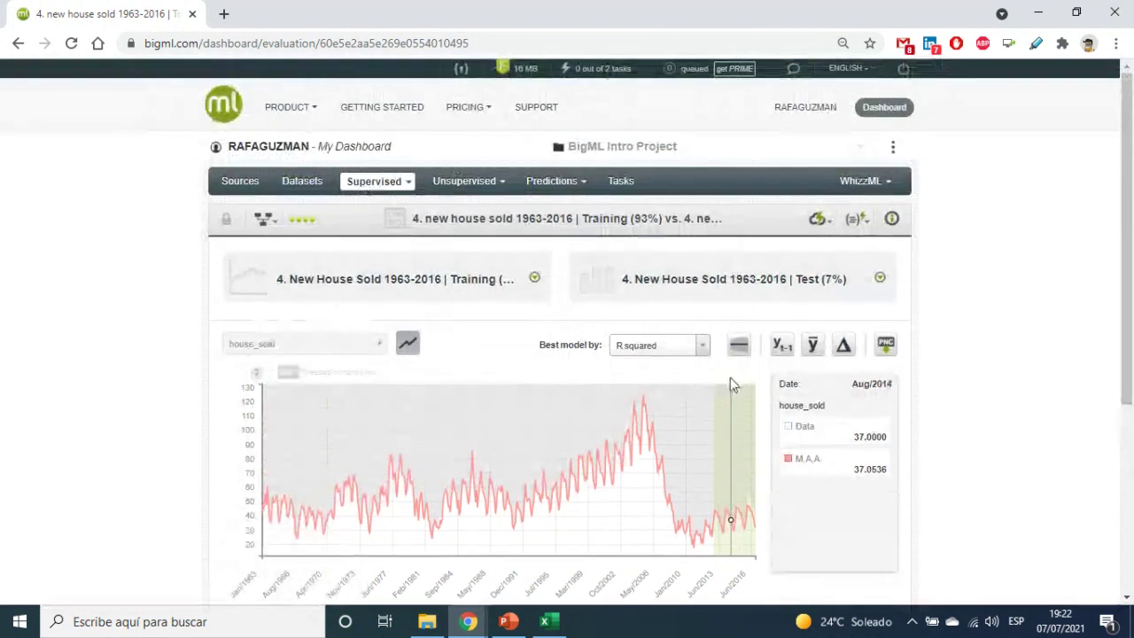
{"action": "left_click", "coordinate": [1038, 15]}
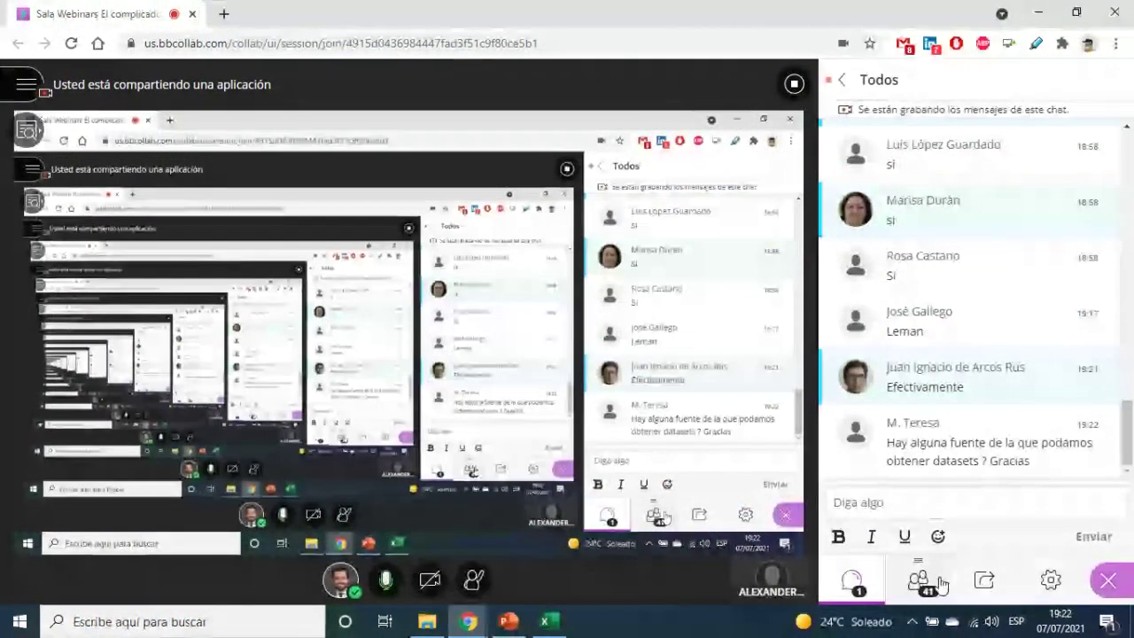
{"action": "left_click", "coordinate": [983, 580]}
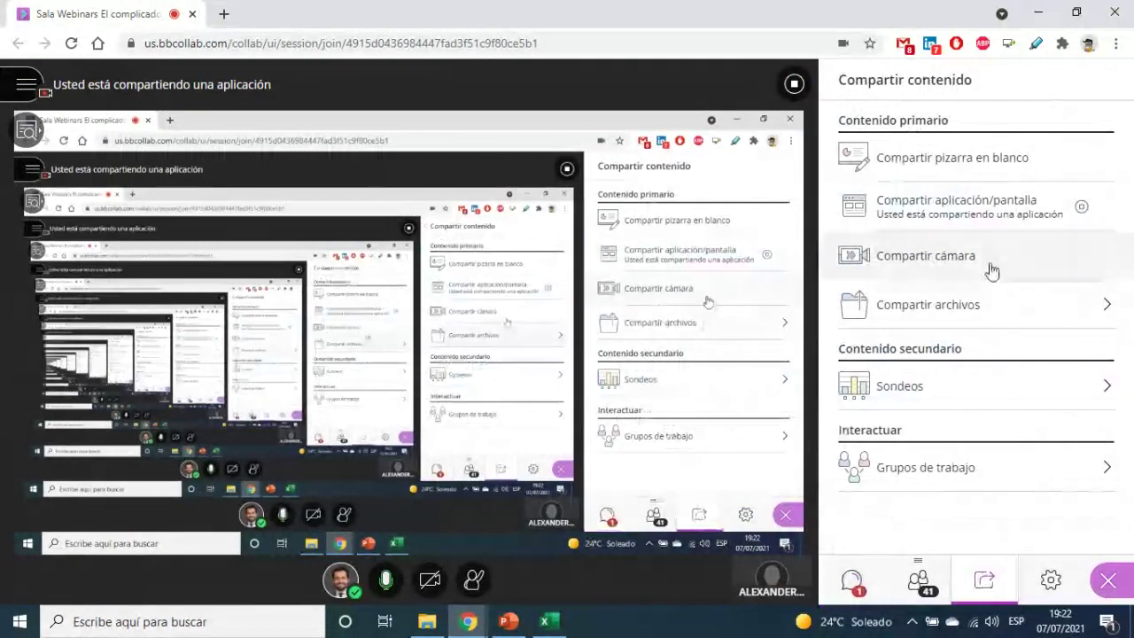
{"action": "left_click", "coordinate": [969, 304]}
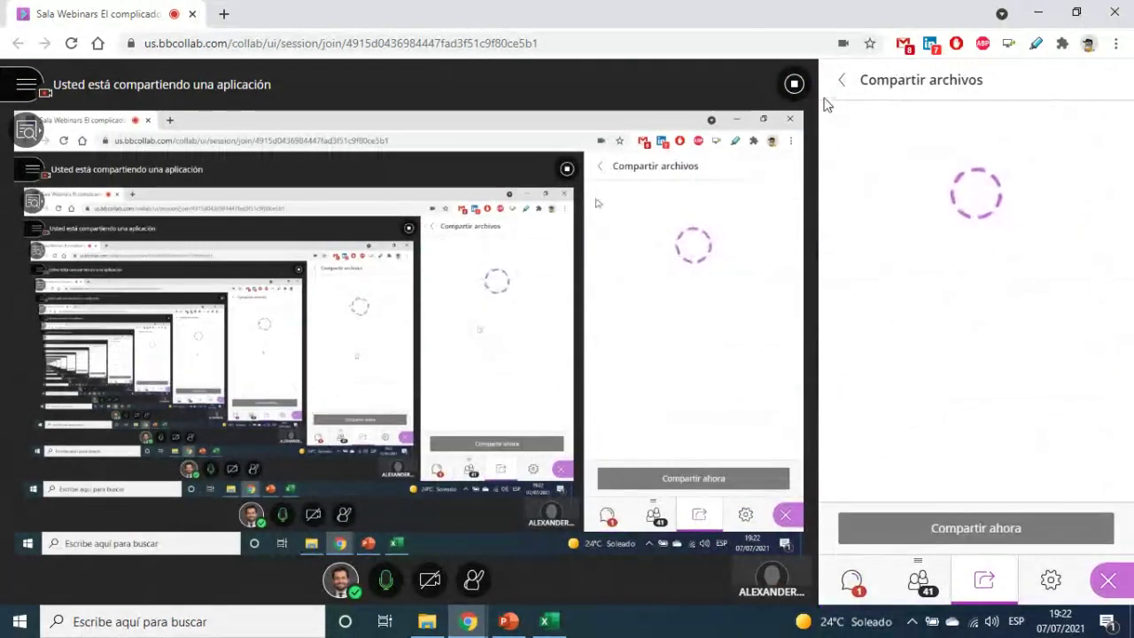
{"action": "left_click", "coordinate": [842, 79]}
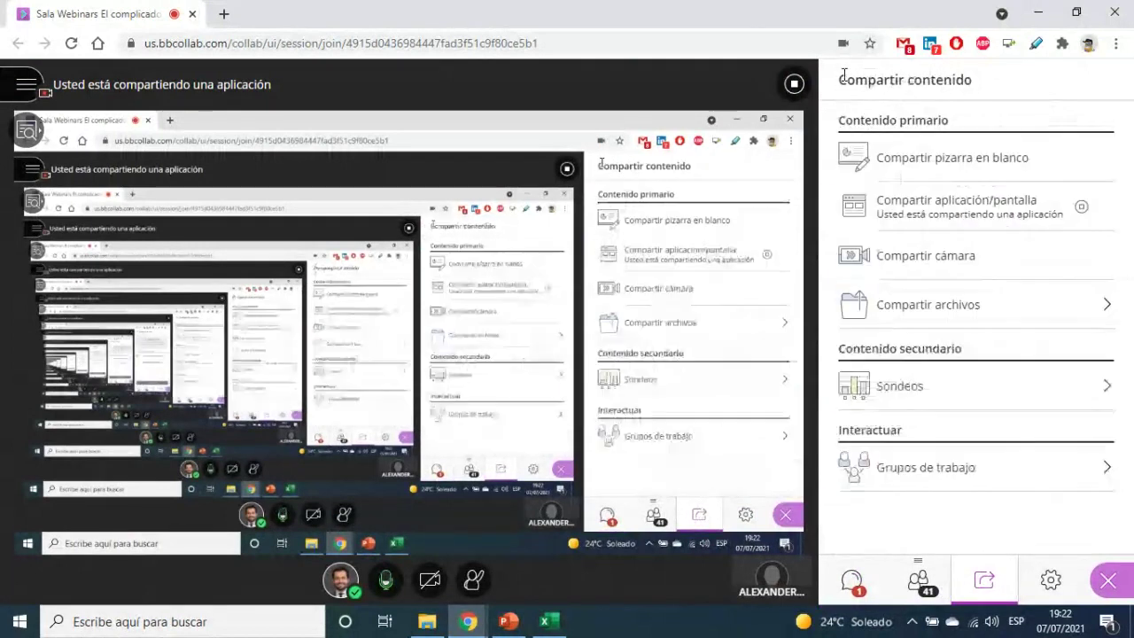
{"action": "left_click", "coordinate": [970, 274]}
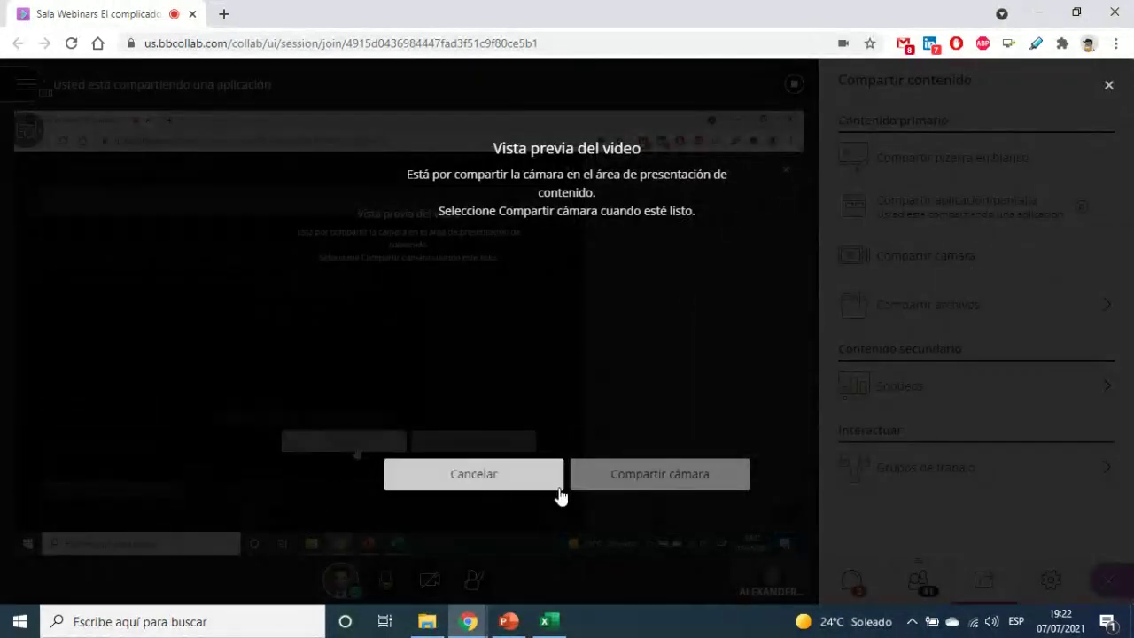
{"action": "left_click", "coordinate": [492, 482]}
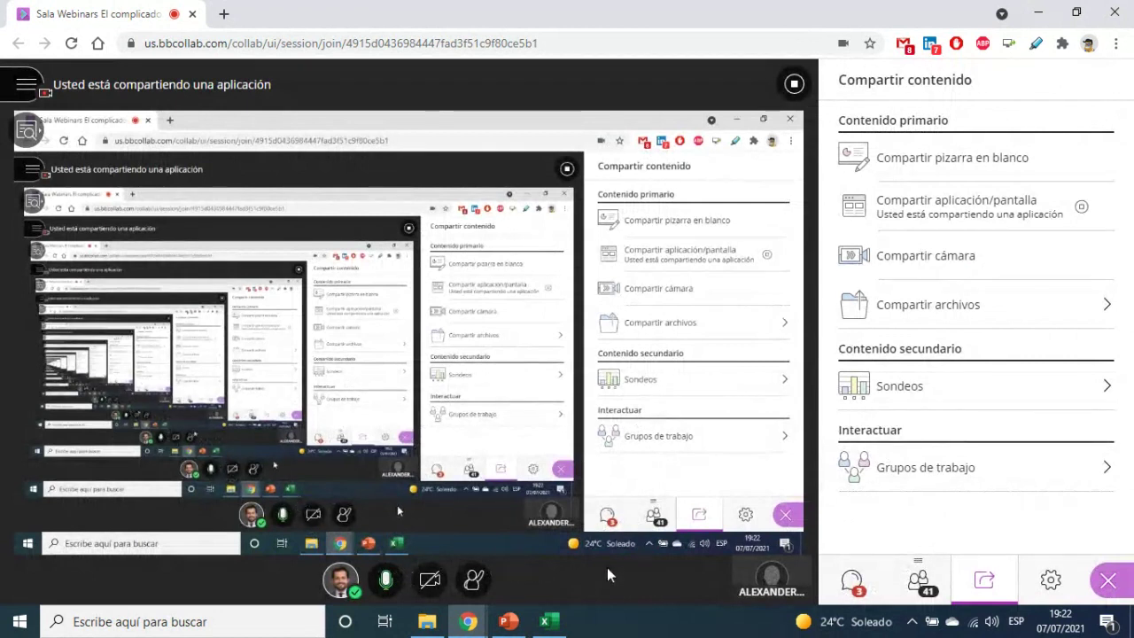
Stop sharing the application in the webinar session.
{"action": "left_click", "coordinate": [793, 85]}
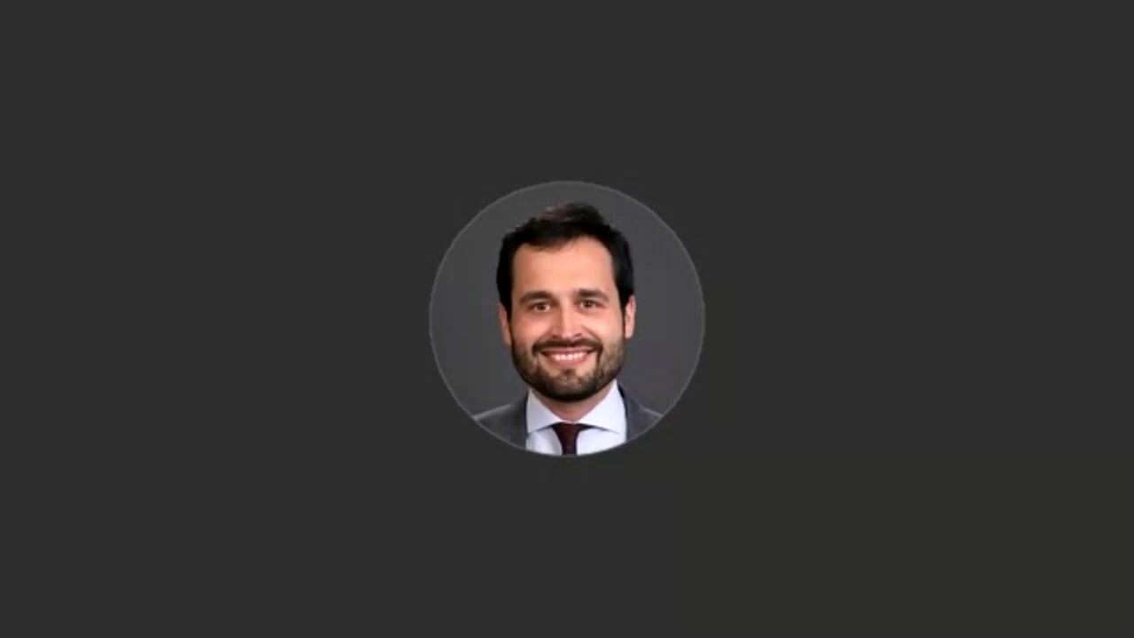